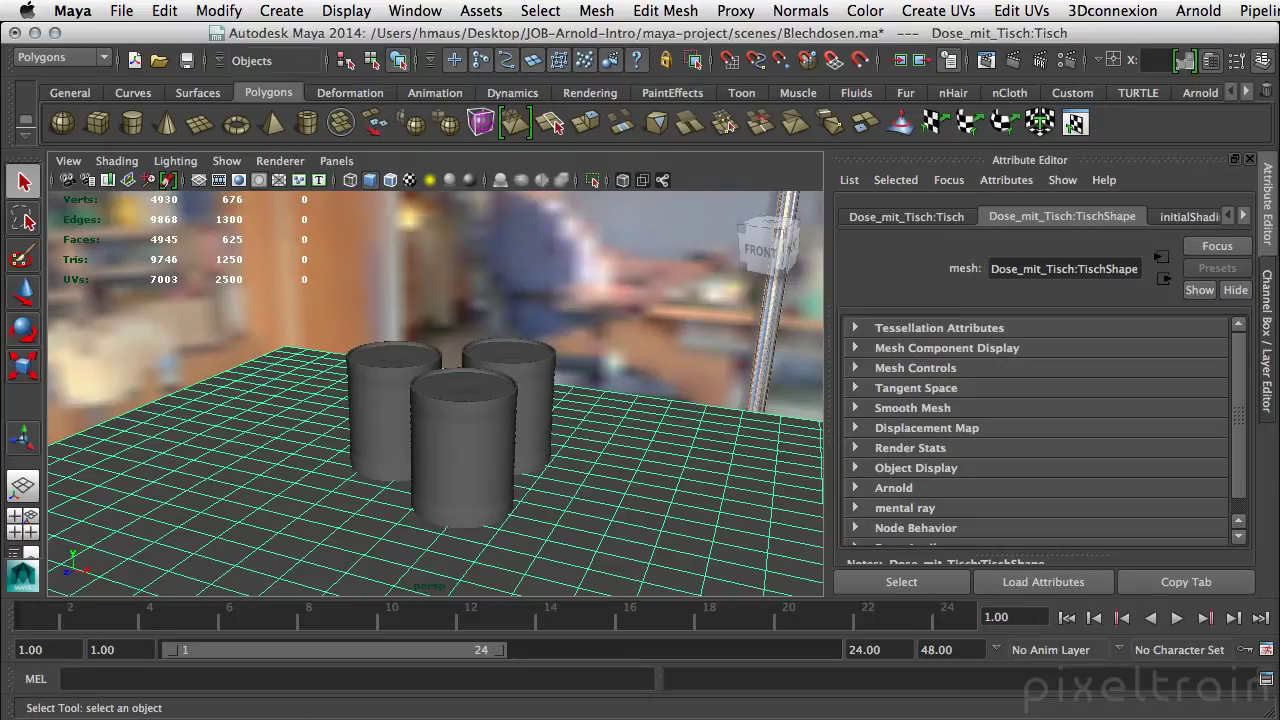
Select aiSkyDomeLight1, frame the three grey cans closer, and preview them in an Arnold IPR render.
mouse_move(586, 471)
left_mouse_down("alt")
mouse_move(513, 504)
mouse_move(535, 466)
left_mouse_up("alt")
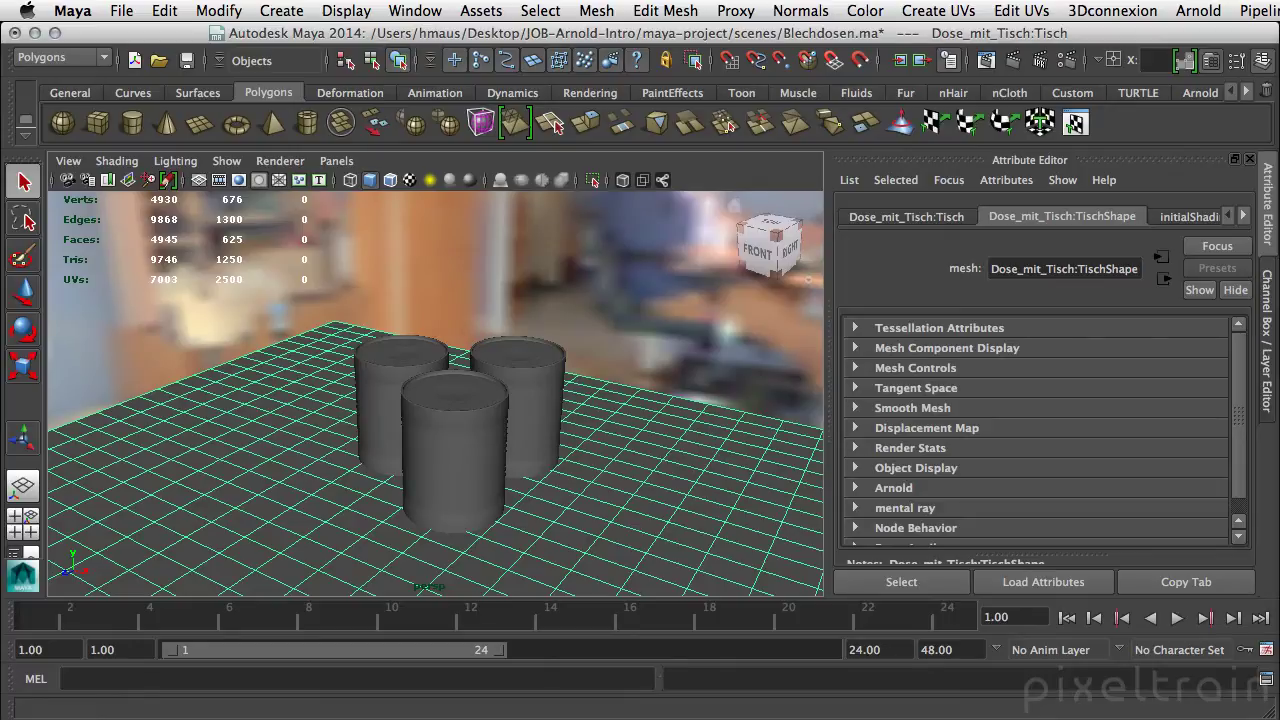
left_click(795, 300)
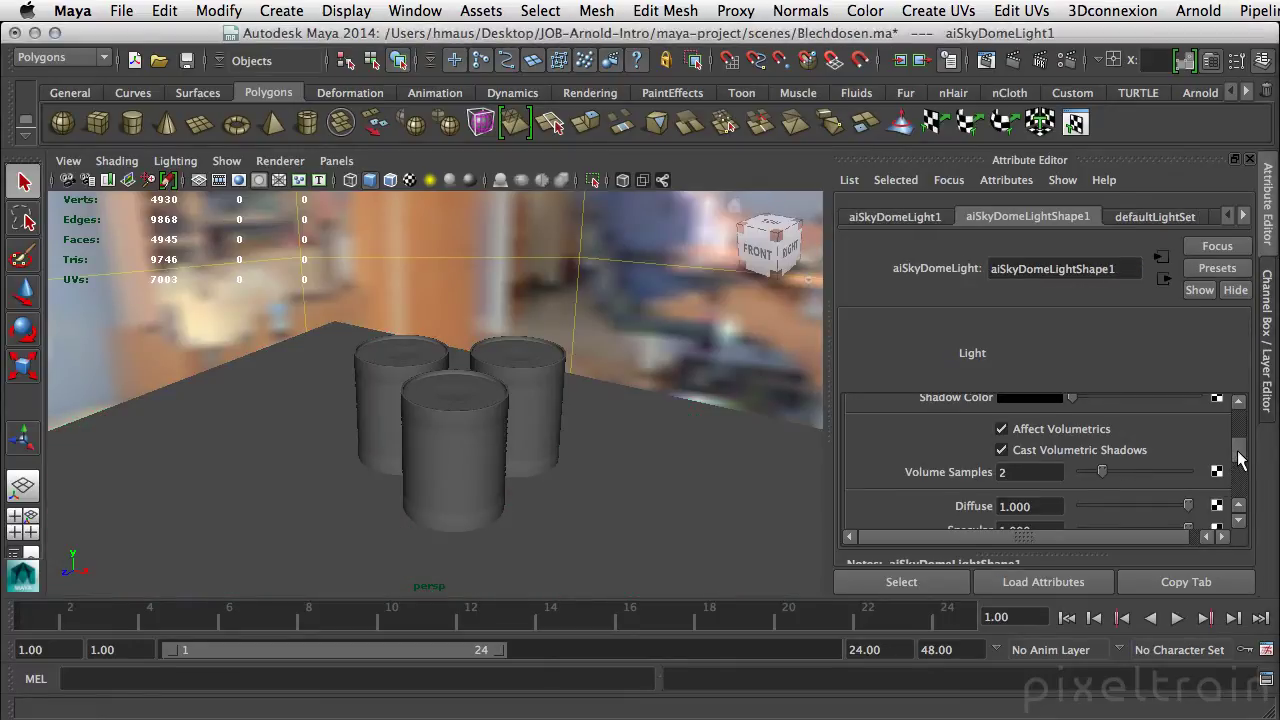
left_click_drag(1240, 458, 1237, 449)
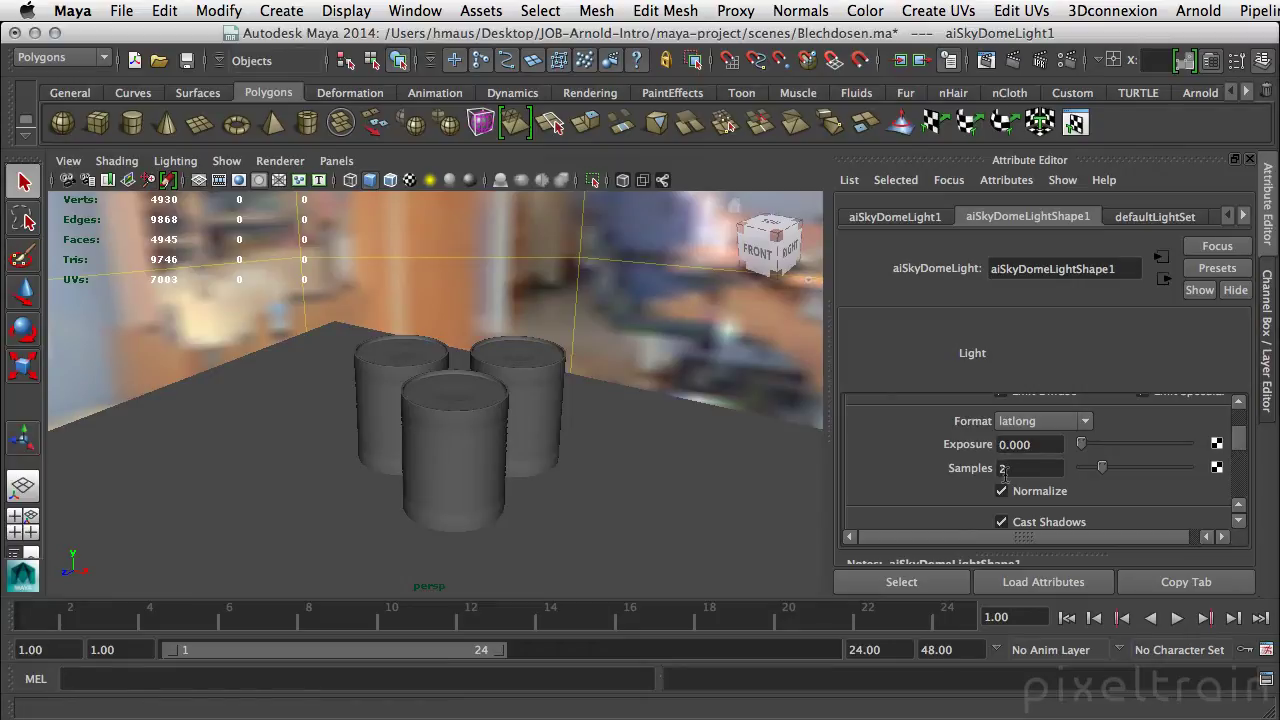
right_click_drag(545, 449, 677, 412, "alt")
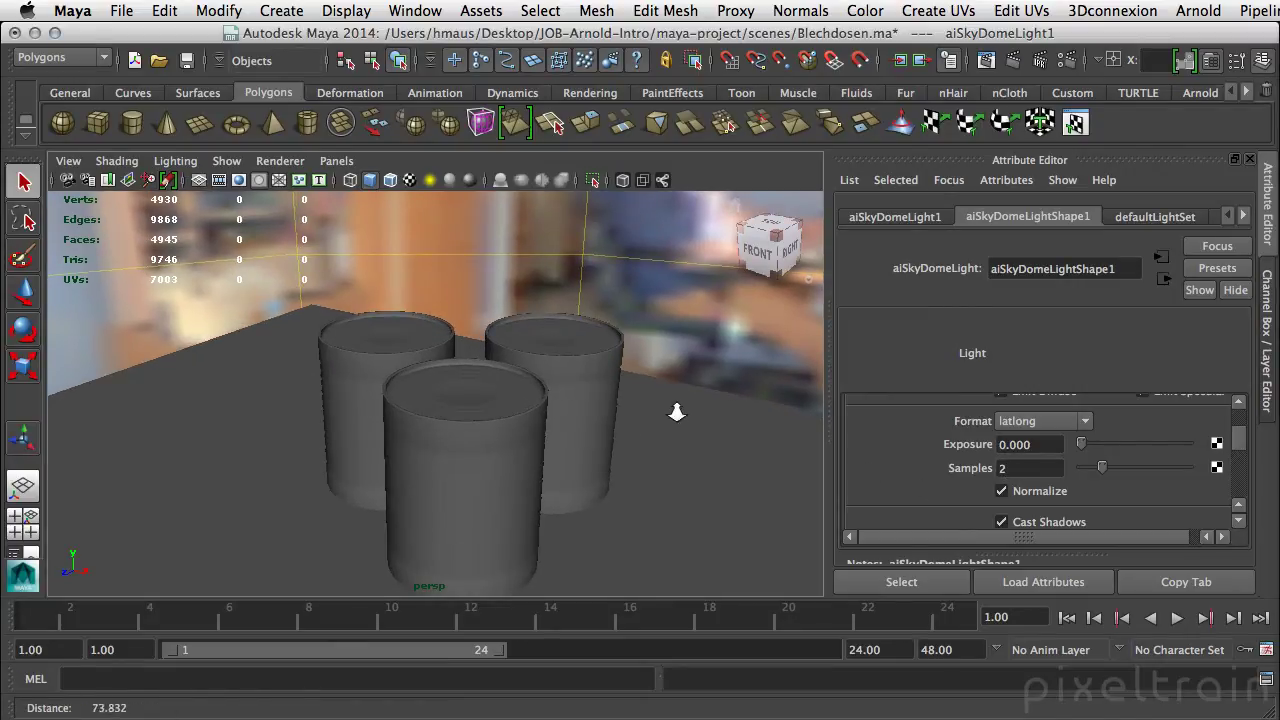
middle_click_drag(543, 451, 518, 409, "alt")
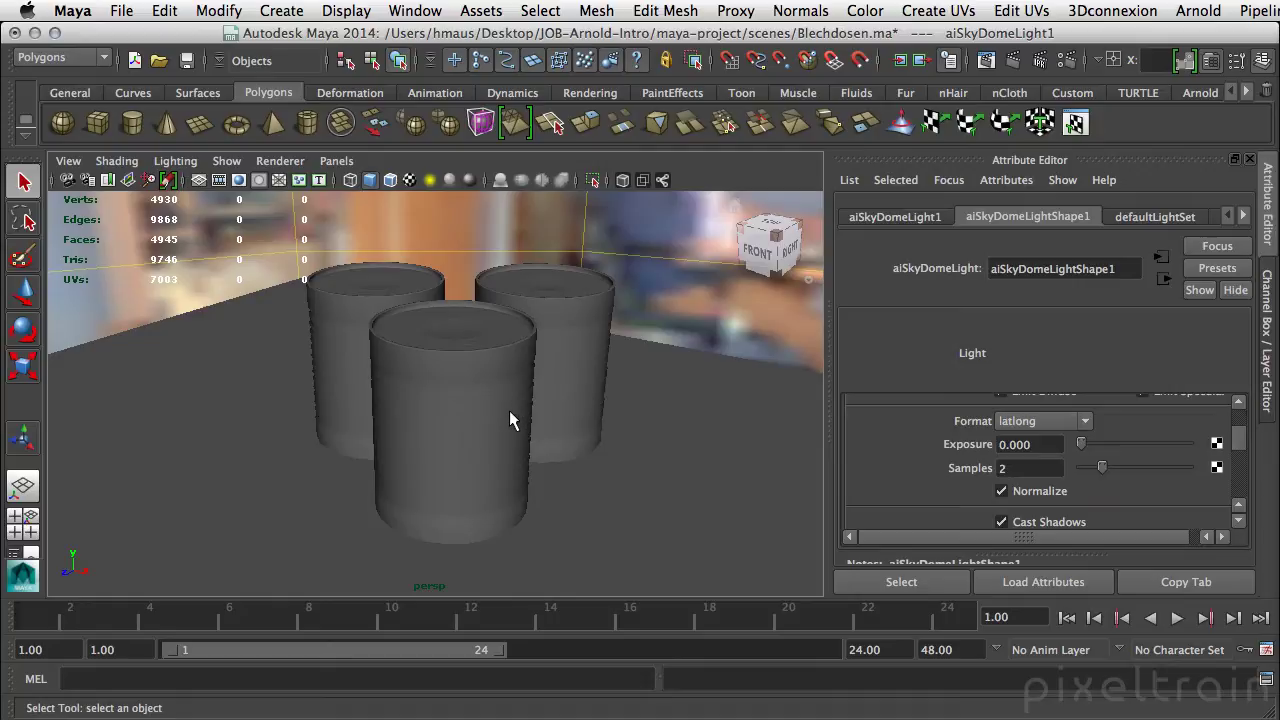
left_click(1035, 61)
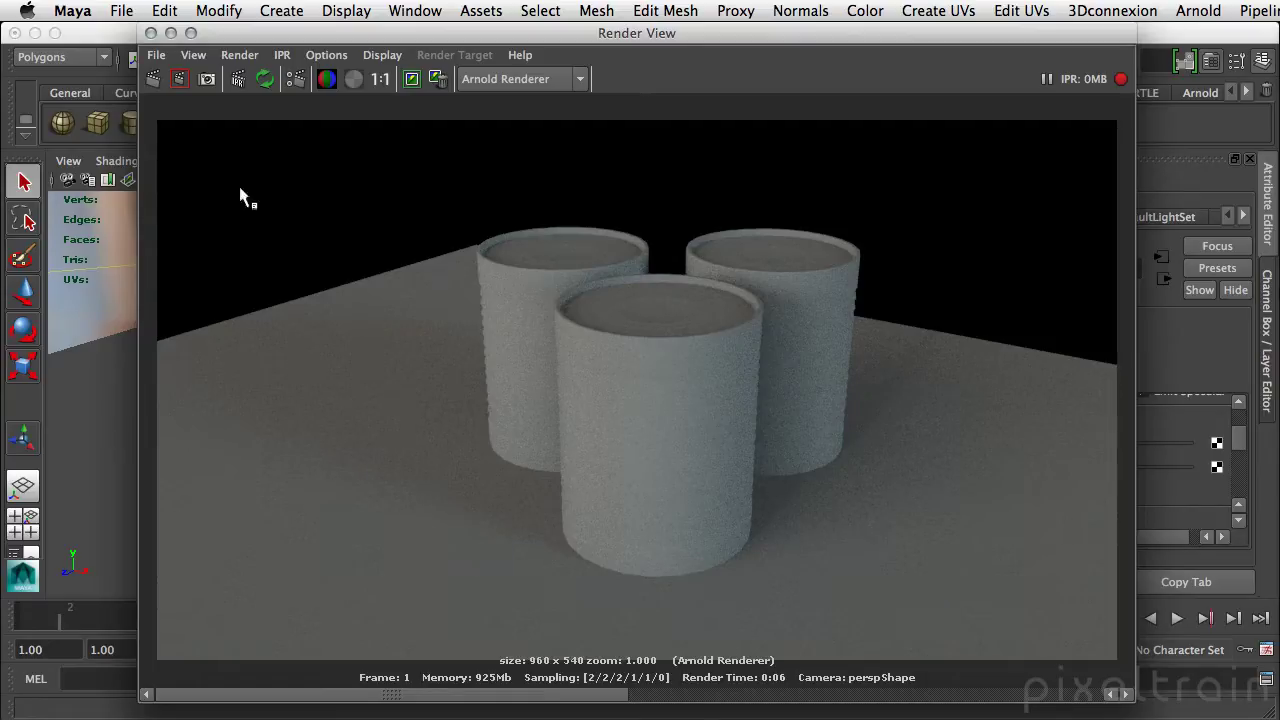
left_click(151, 33)
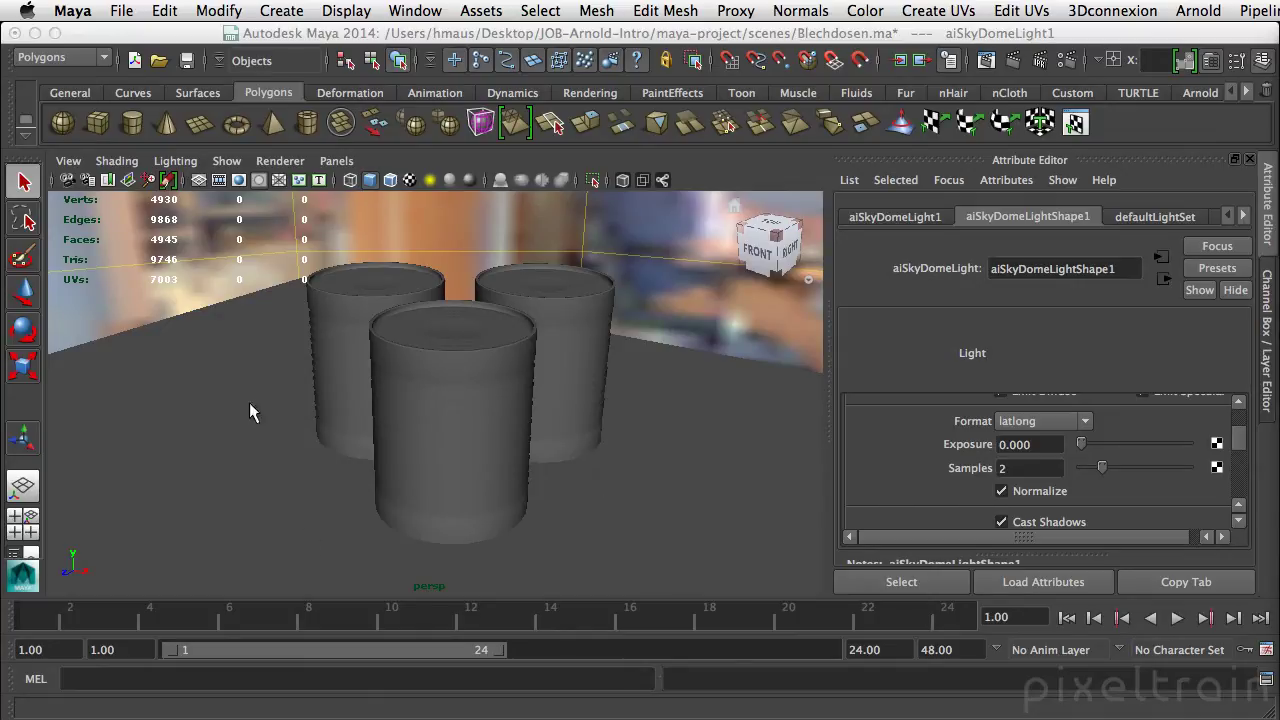
Assign a new Arnold aiStandard material (aiStandard1) to the Dose_mit_Tisch:Tisch table.
left_click(697, 410)
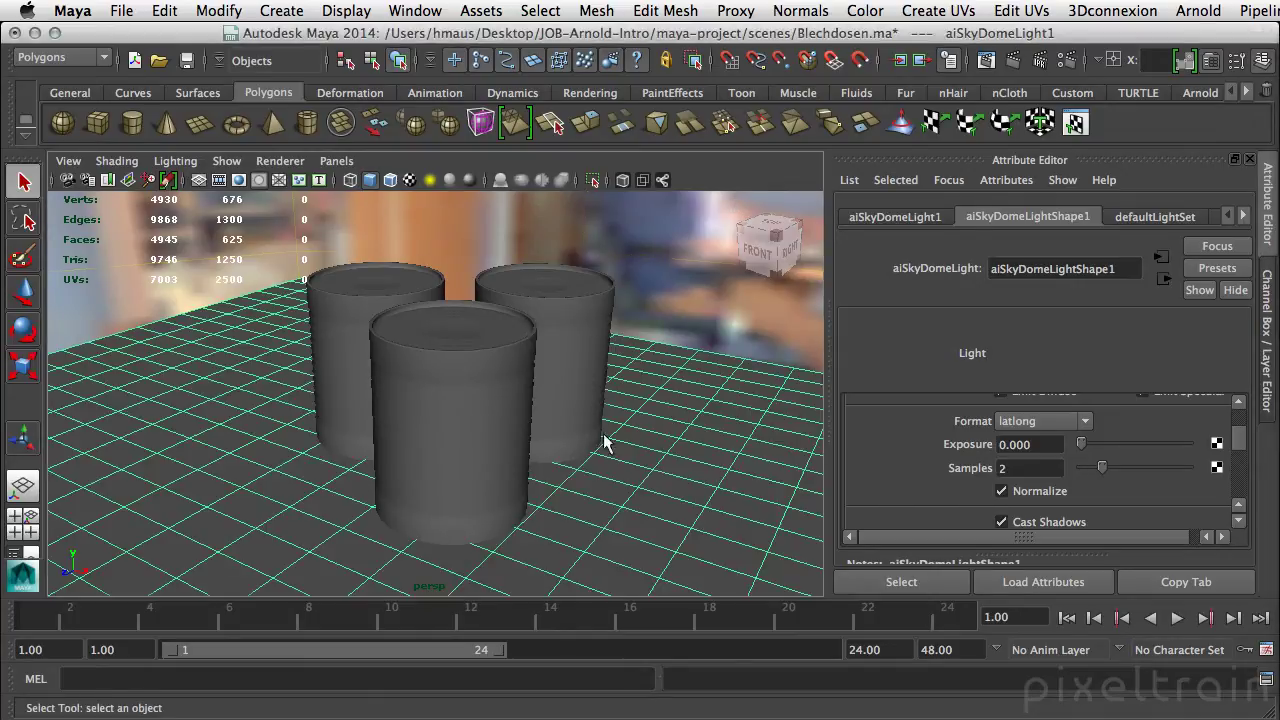
right_click(257, 307)
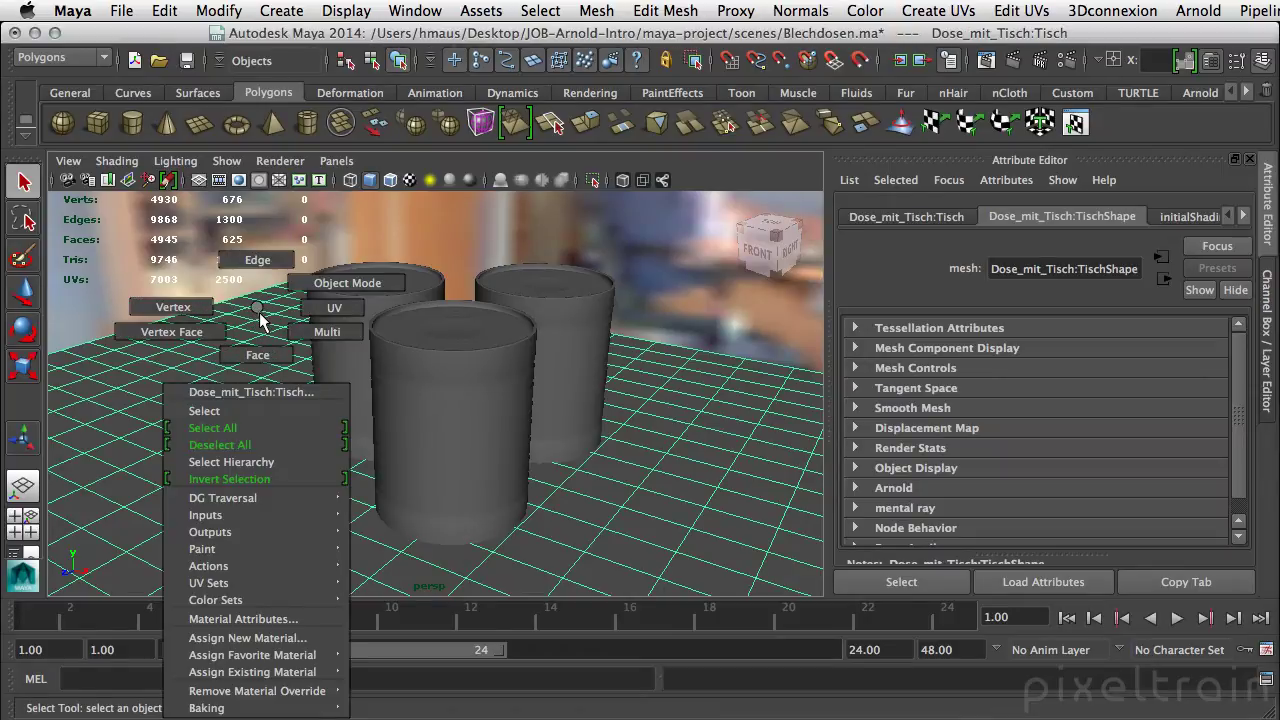
left_click(248, 638)
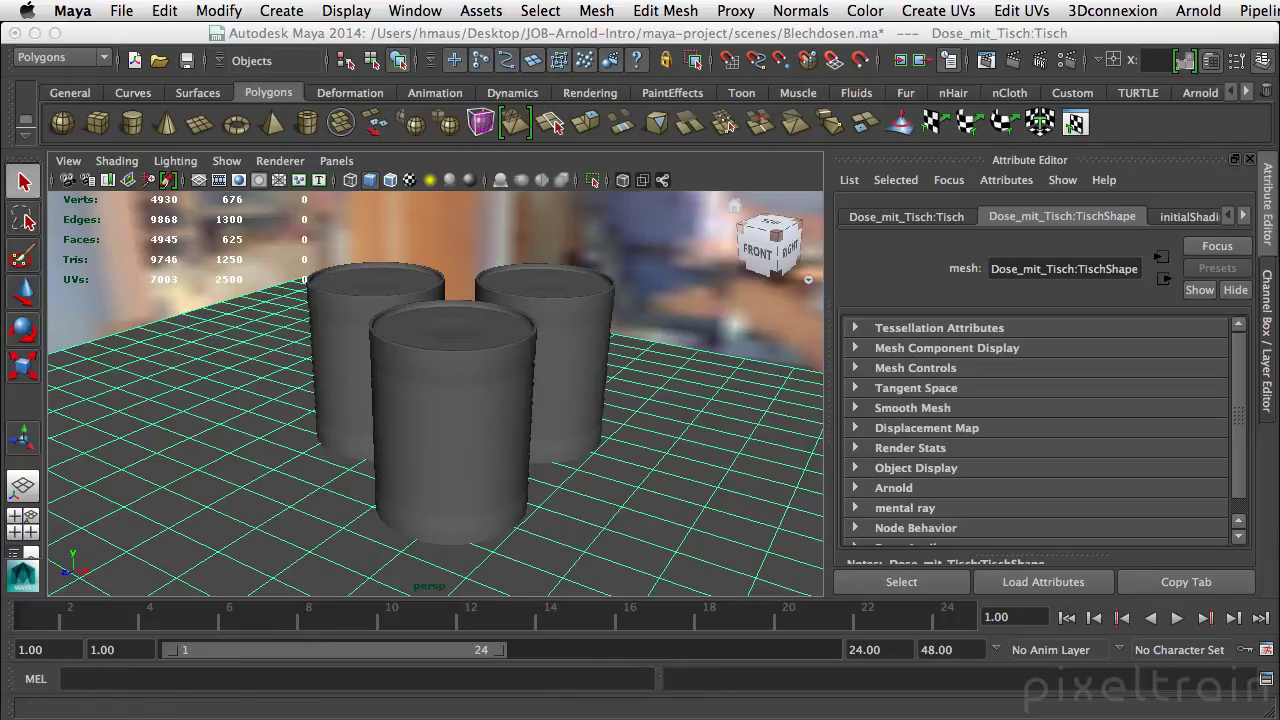
mouse_move(651, 517)
left_mouse_down()
mouse_move(562, 559)
mouse_move(536, 590)
left_mouse_up()
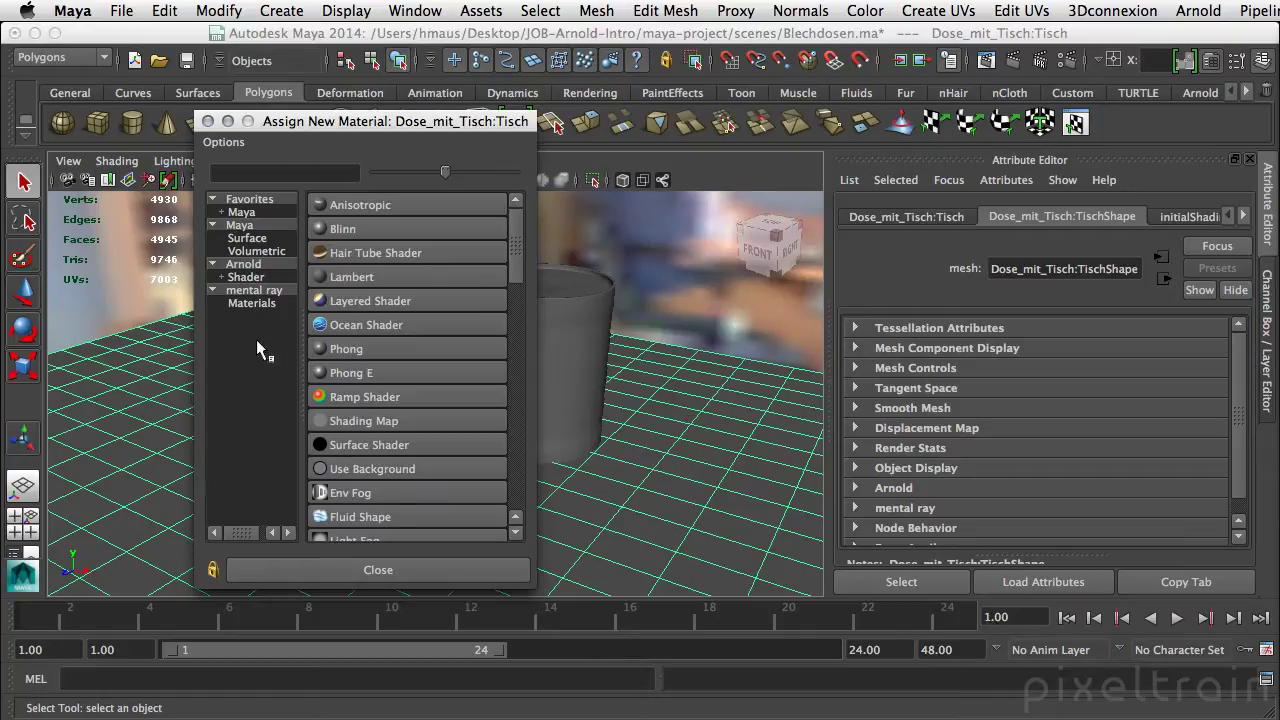
left_click(252, 278)
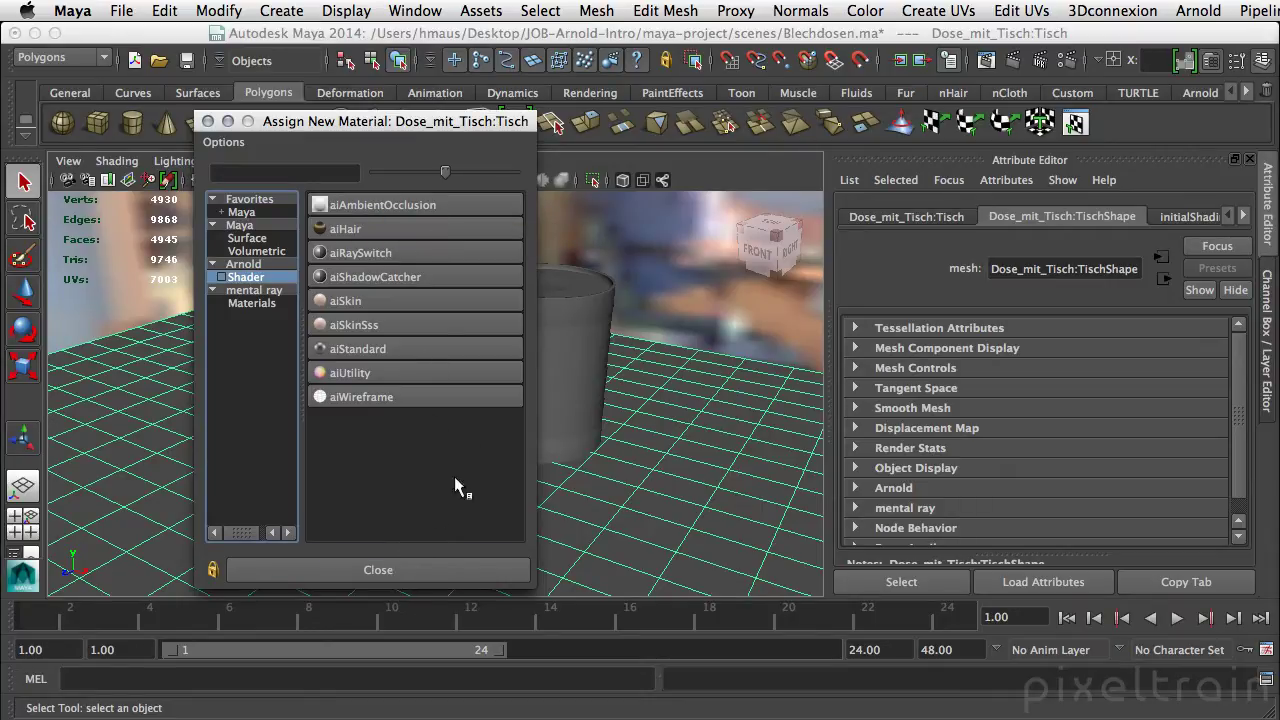
left_click(382, 350)
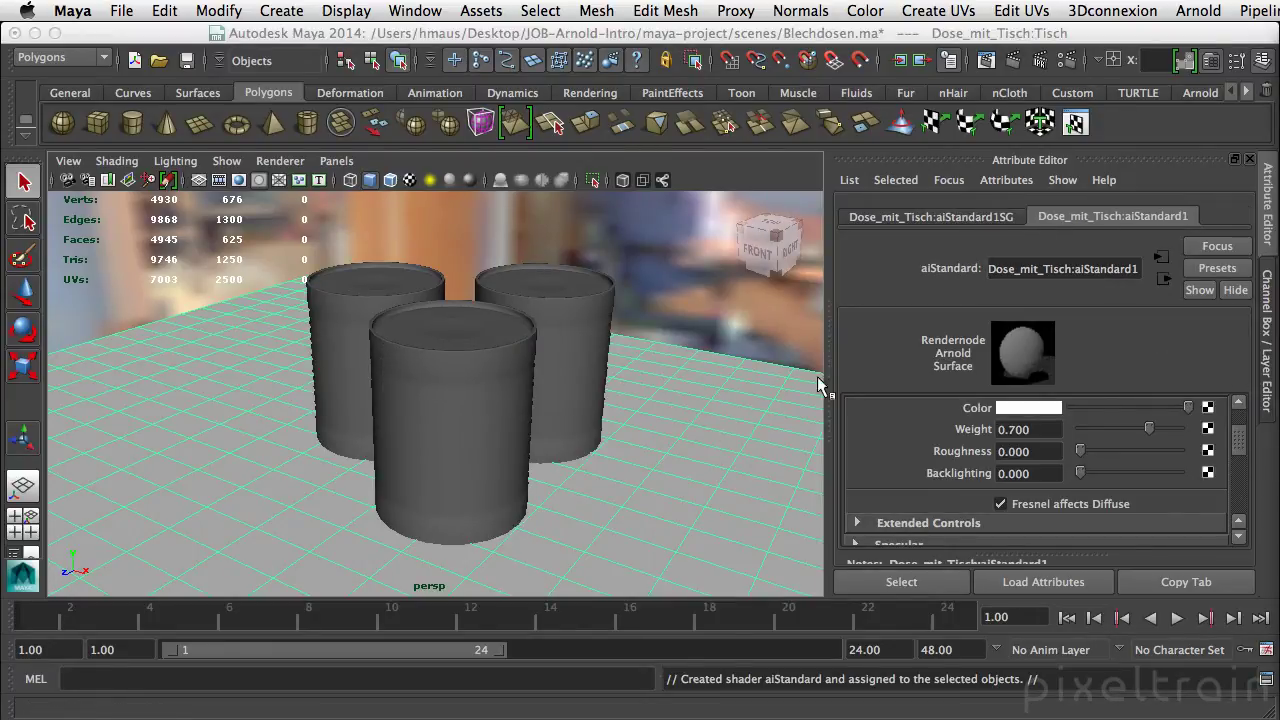
Rename the table's aiStandard1 shader to Dose_mit_Tisch:Tischplatte, correcting the typed name.
scroll(880, 450, "up", 3)
left_click(855, 449)
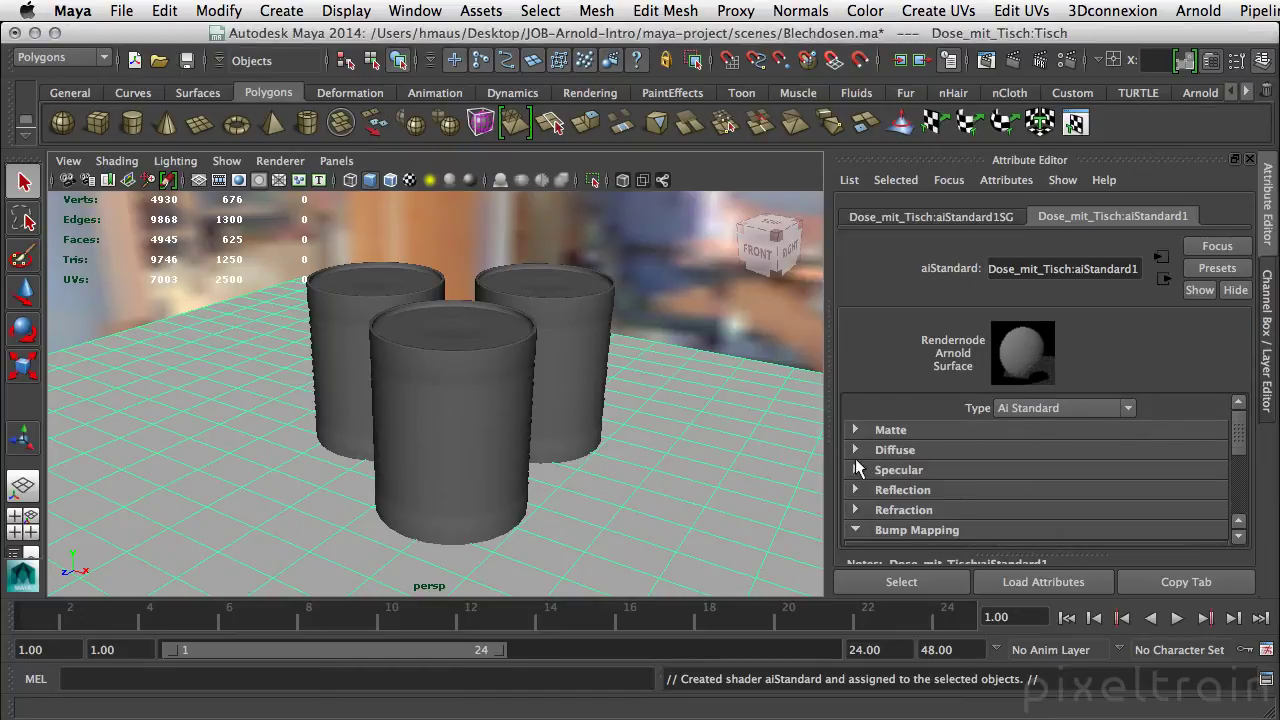
mouse_move(1237, 442)
left_mouse_down()
mouse_move(1235, 505)
mouse_move(1236, 420)
left_mouse_up()
double_click(1089, 269)
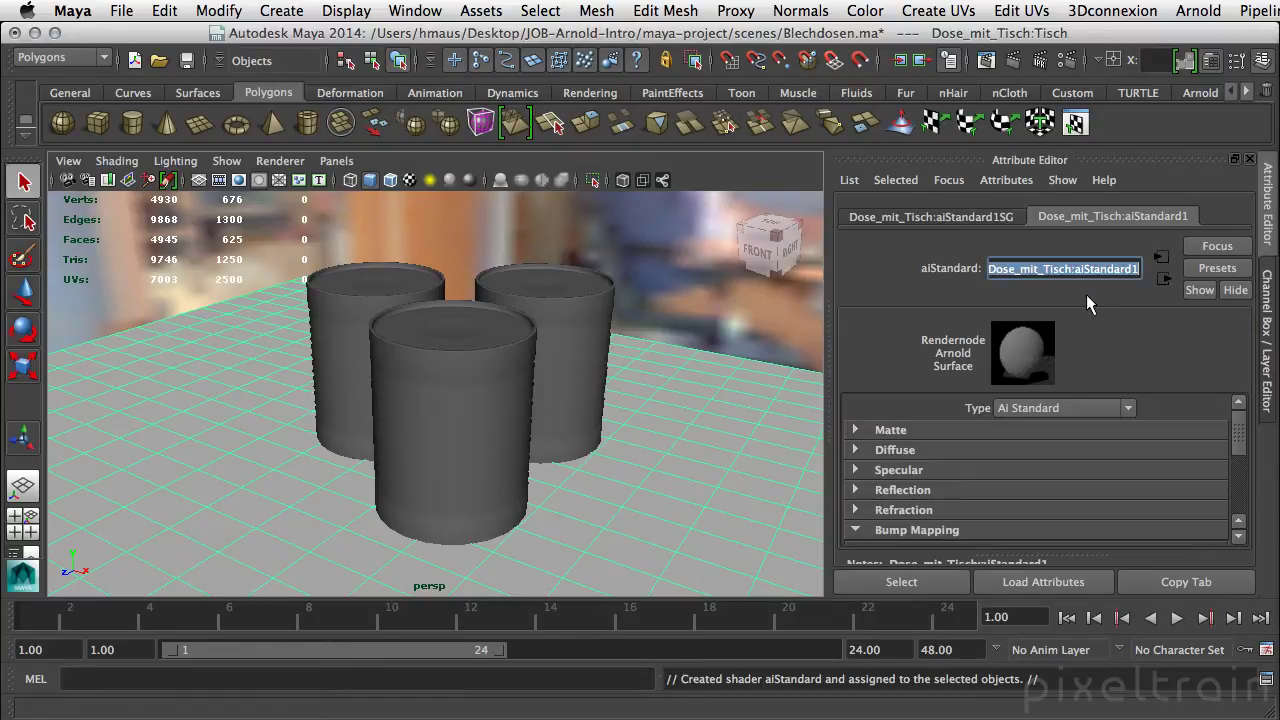
type("ischplatte")
key("Return")
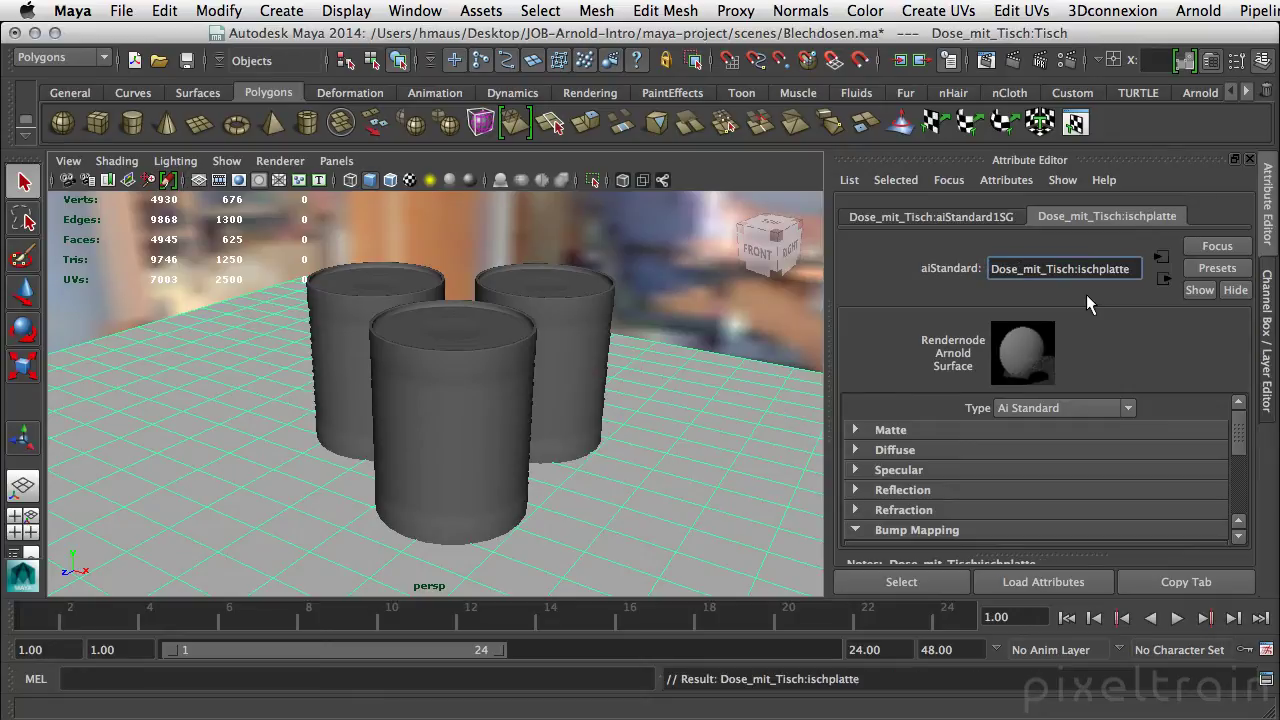
key("super+a")
type("Tischplatte")
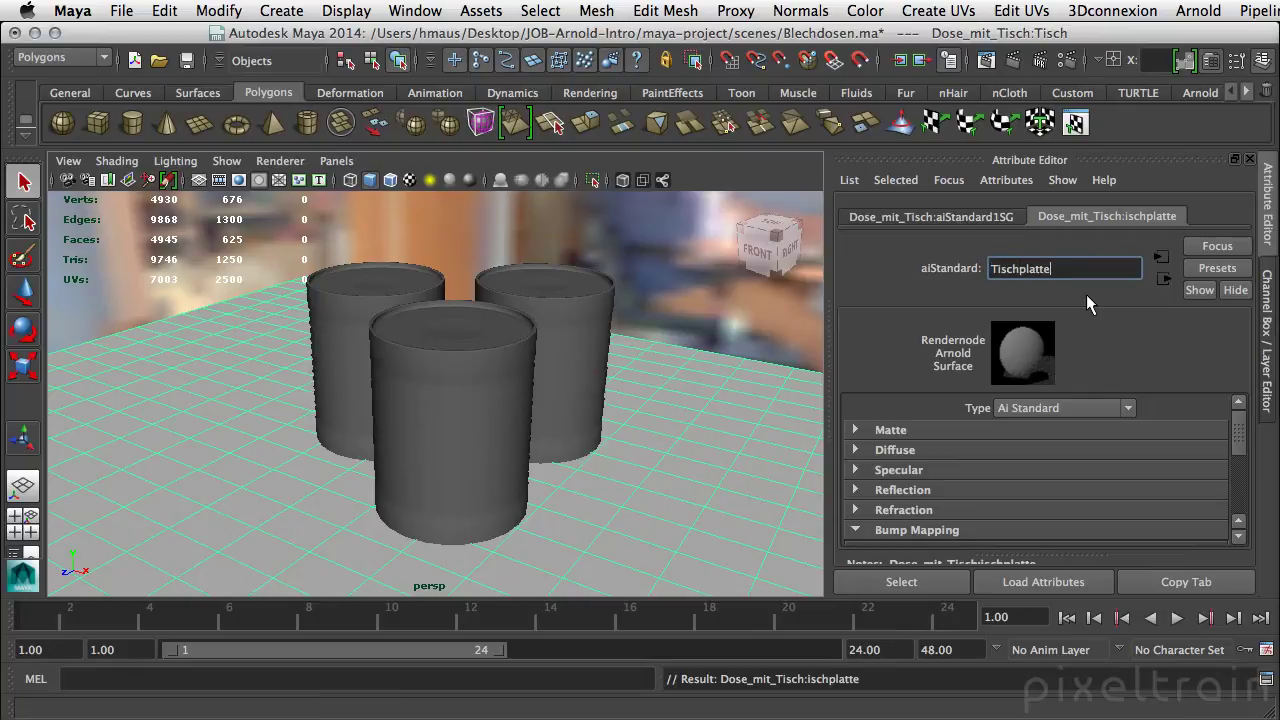
key("Return")
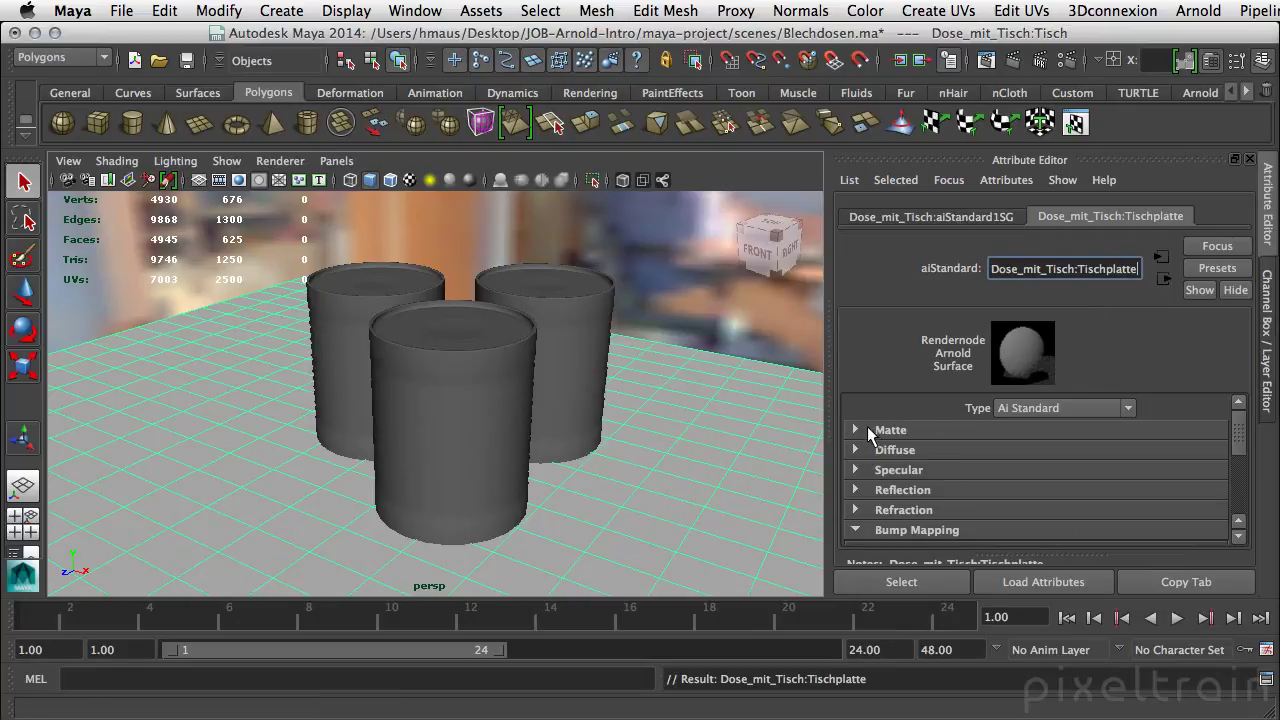
left_click(448, 438)
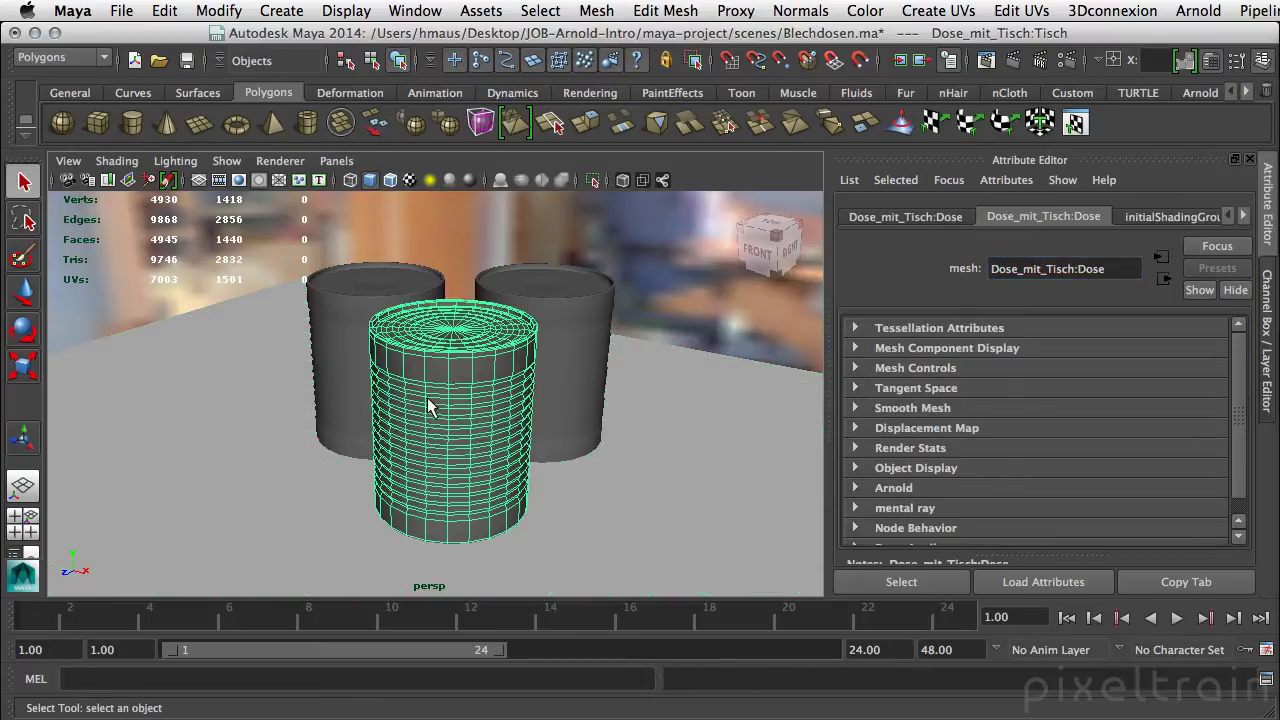
Give the front can a new aiStandard material named Dosen.
right_click(452, 328)
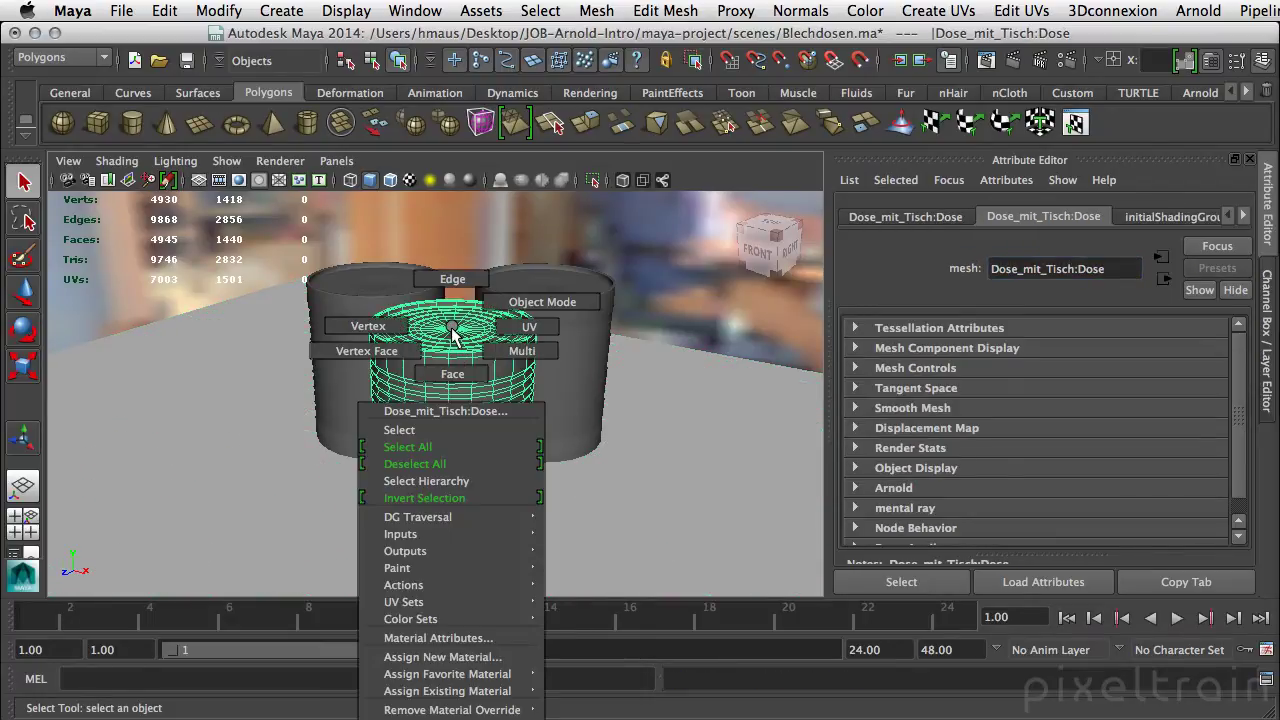
left_click(470, 657)
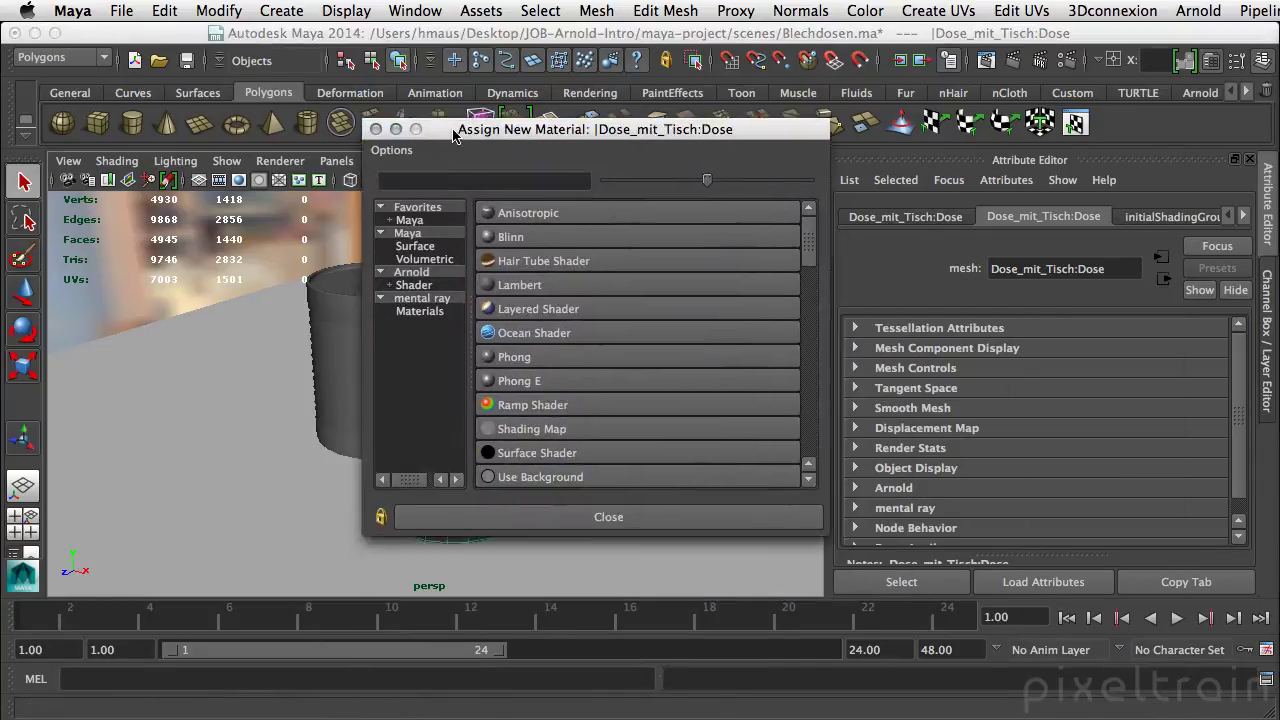
left_click(420, 293)
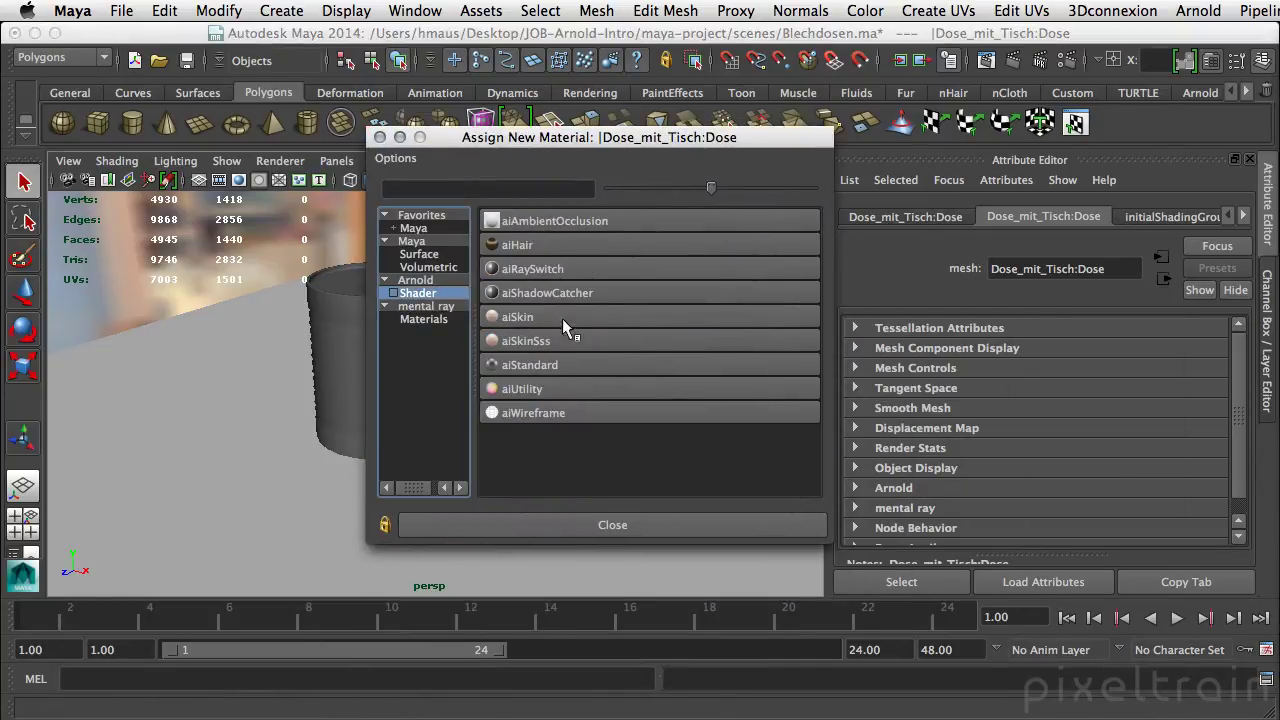
left_click(514, 372)
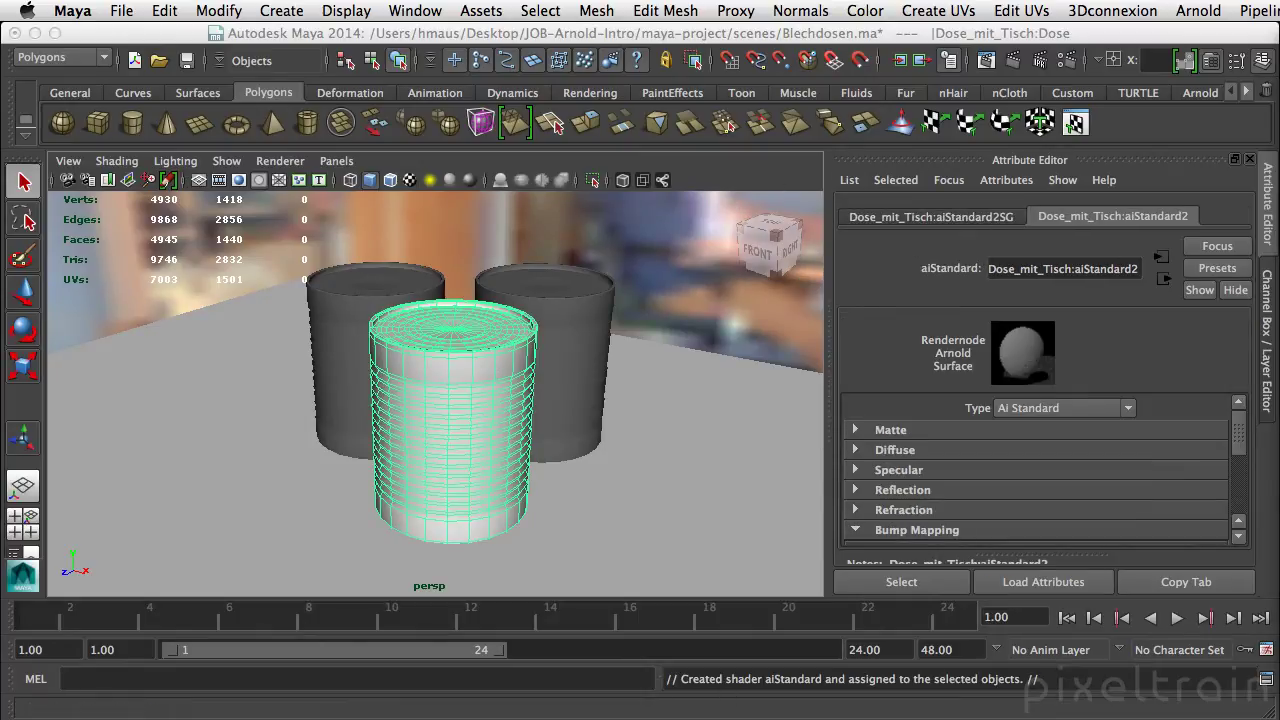
triple_click(1087, 268)
type("Dosen")
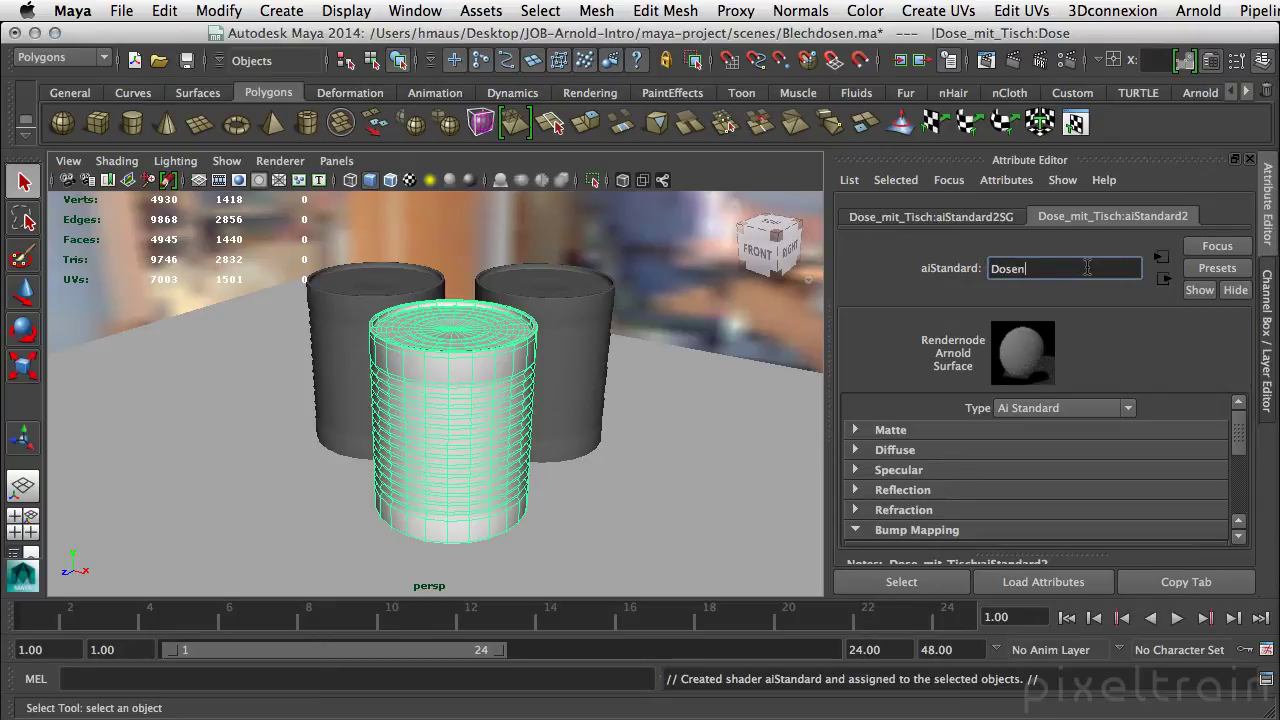
key("Return")
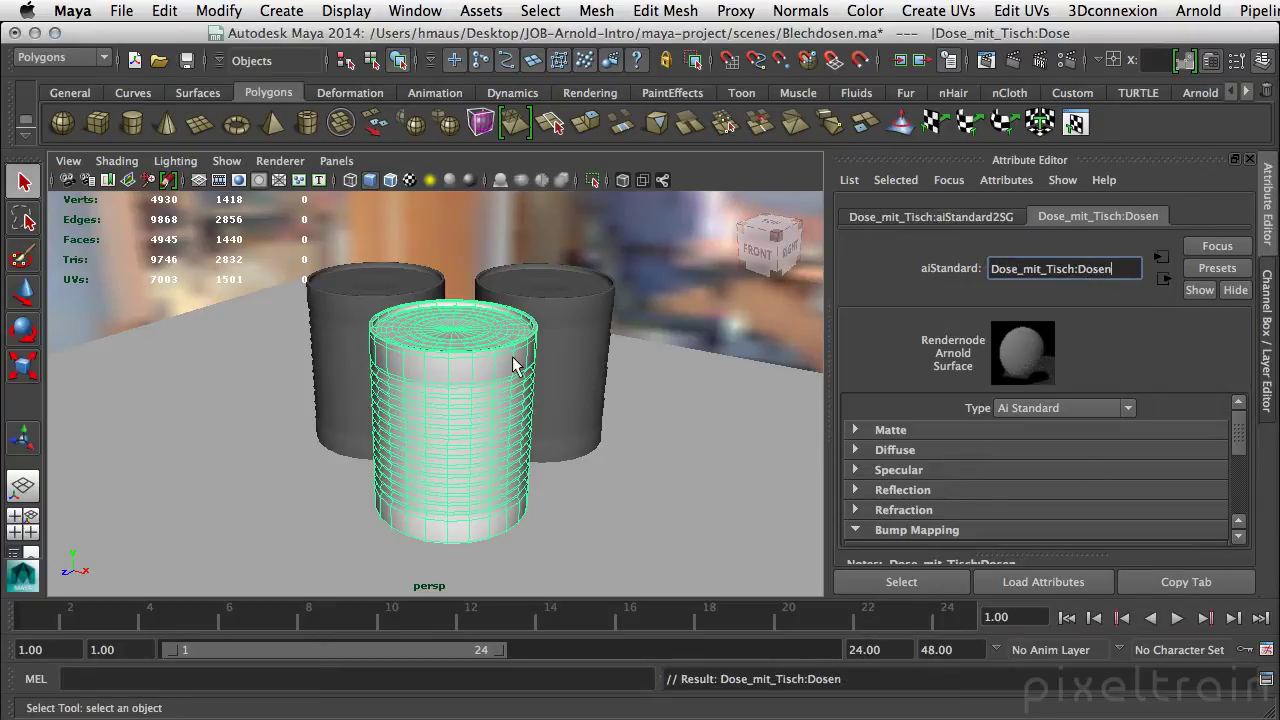
Assign the Dosen material to the back-left and back-right cans, then show its attributes.
right_click(342, 304)
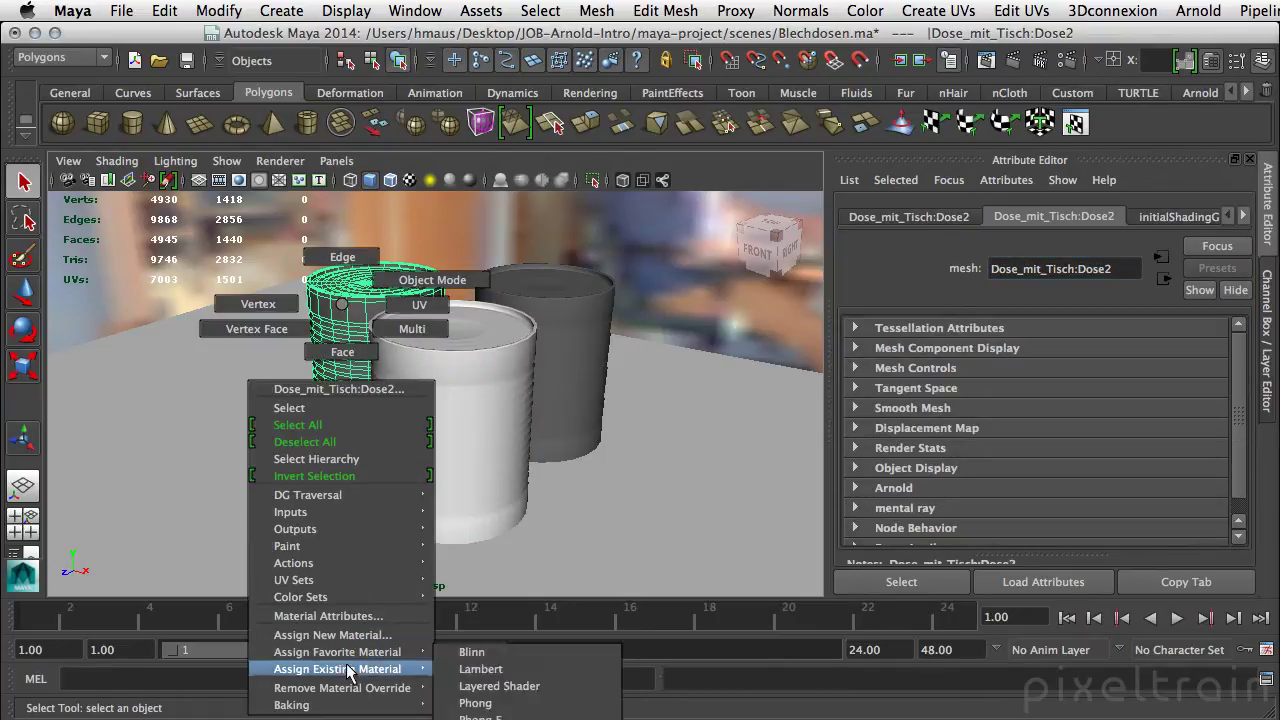
mouse_move(337, 669)
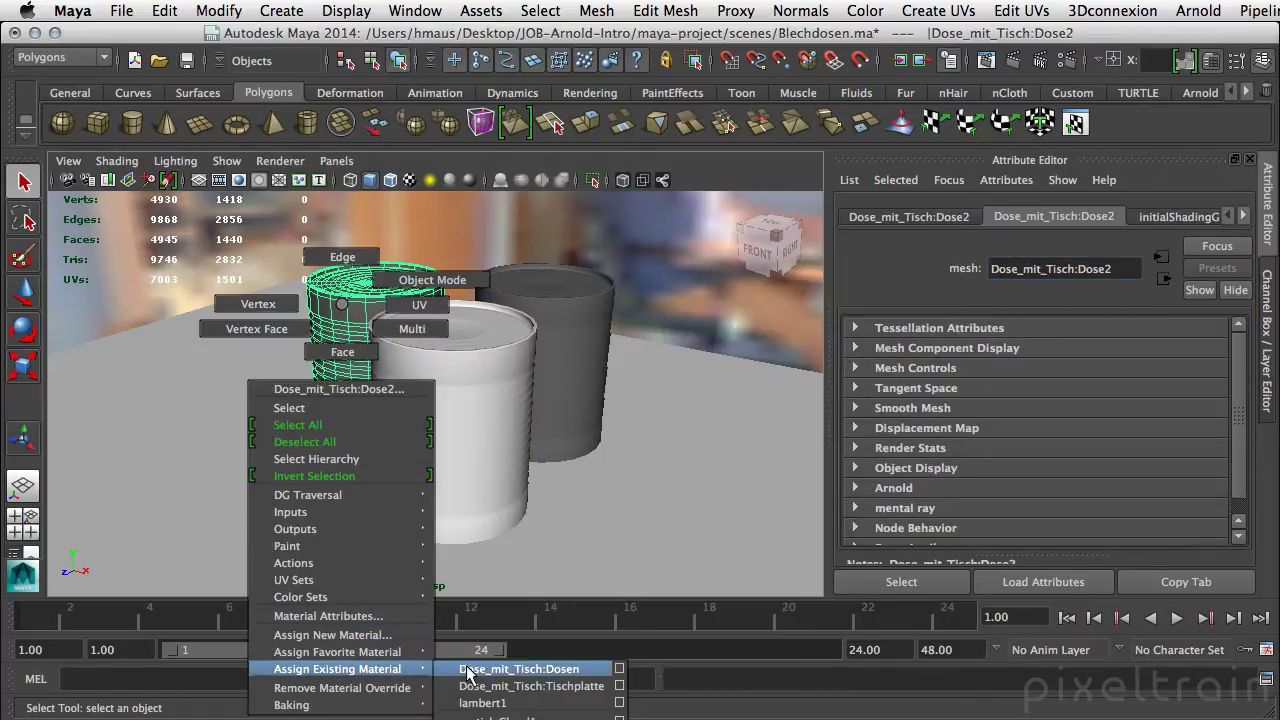
left_click(468, 669)
left_click(572, 326)
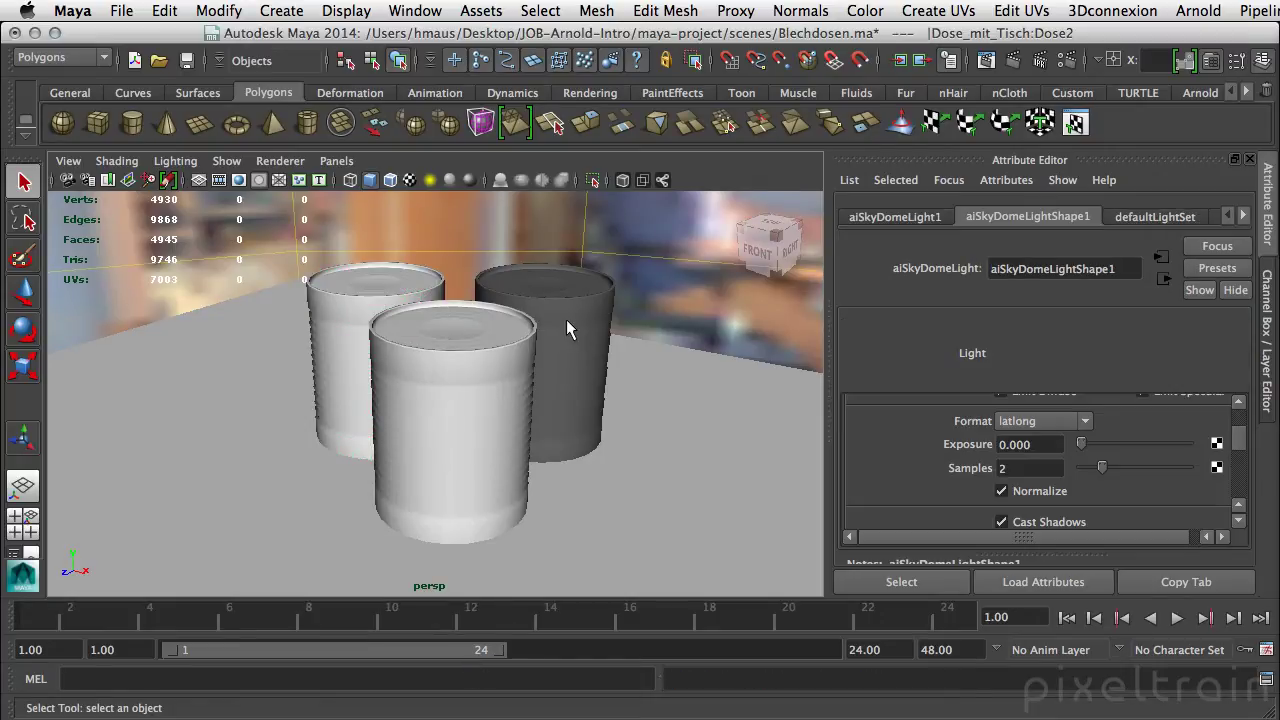
left_click(561, 312)
right_click(562, 314)
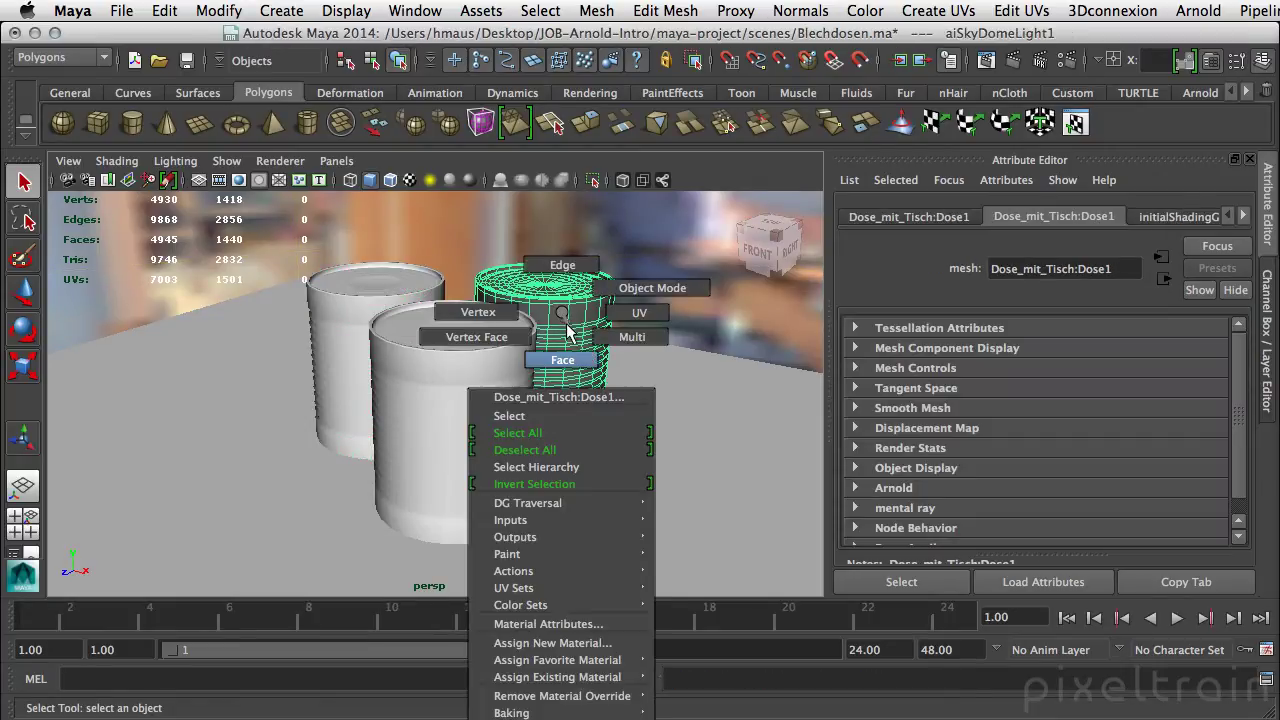
mouse_move(556, 677)
left_click(673, 679)
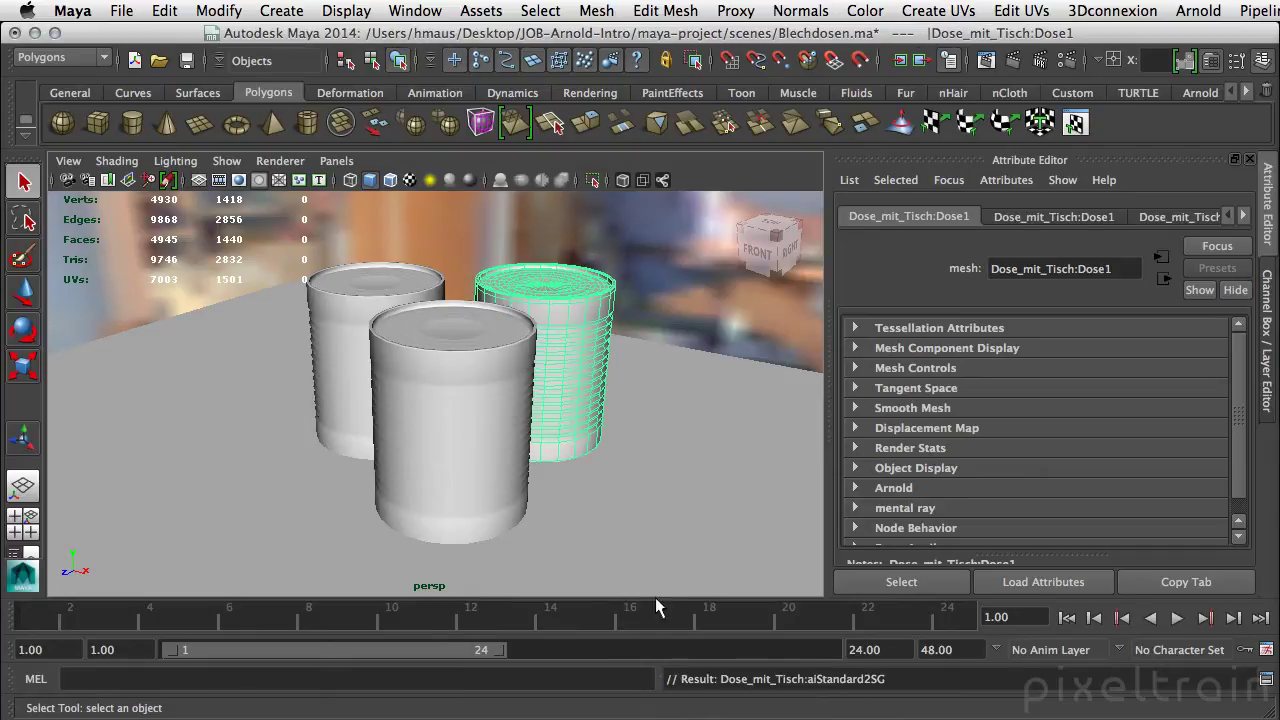
left_click(437, 370)
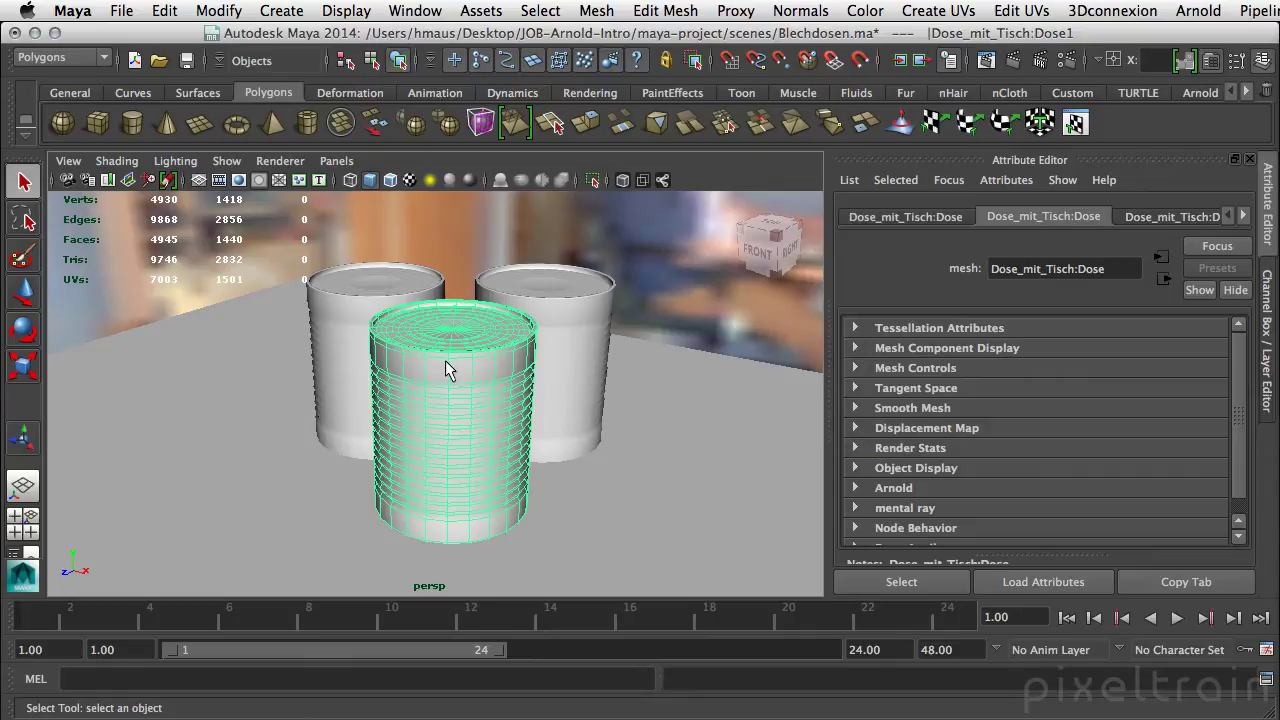
left_click(1174, 212)
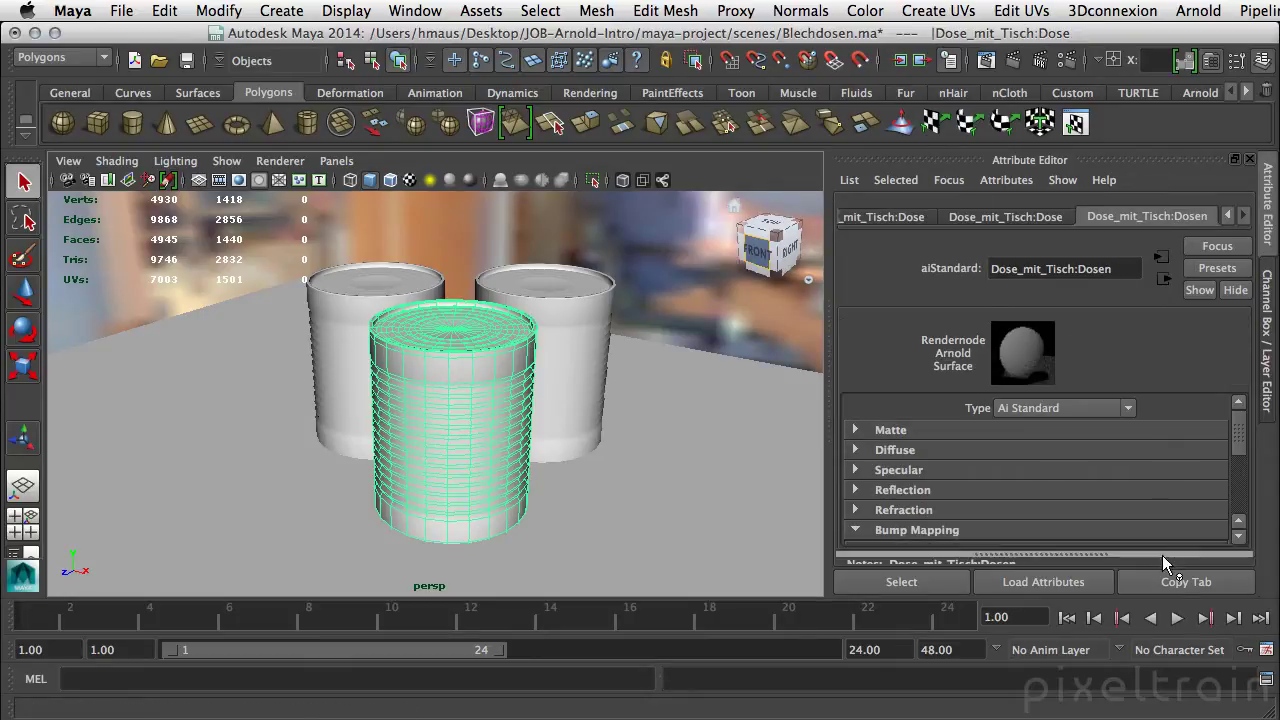
Show the Dosen attributes in an enlarged floating window with Specular collapsed and only Diffuse expanded.
left_click(1182, 579)
mouse_move(942, 504)
left_mouse_down()
mouse_move(761, 62)
mouse_move(795, 28)
left_mouse_up()
left_click_drag(1123, 467, 1278, 717)
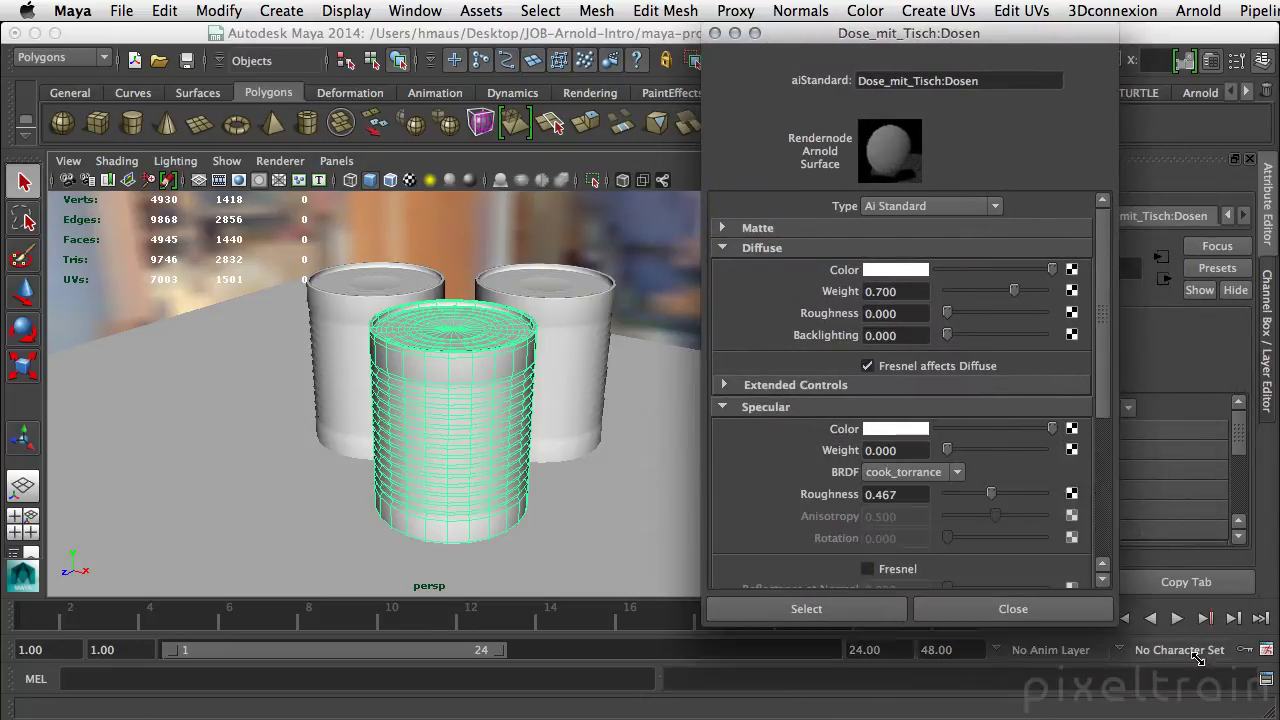
left_click(731, 406)
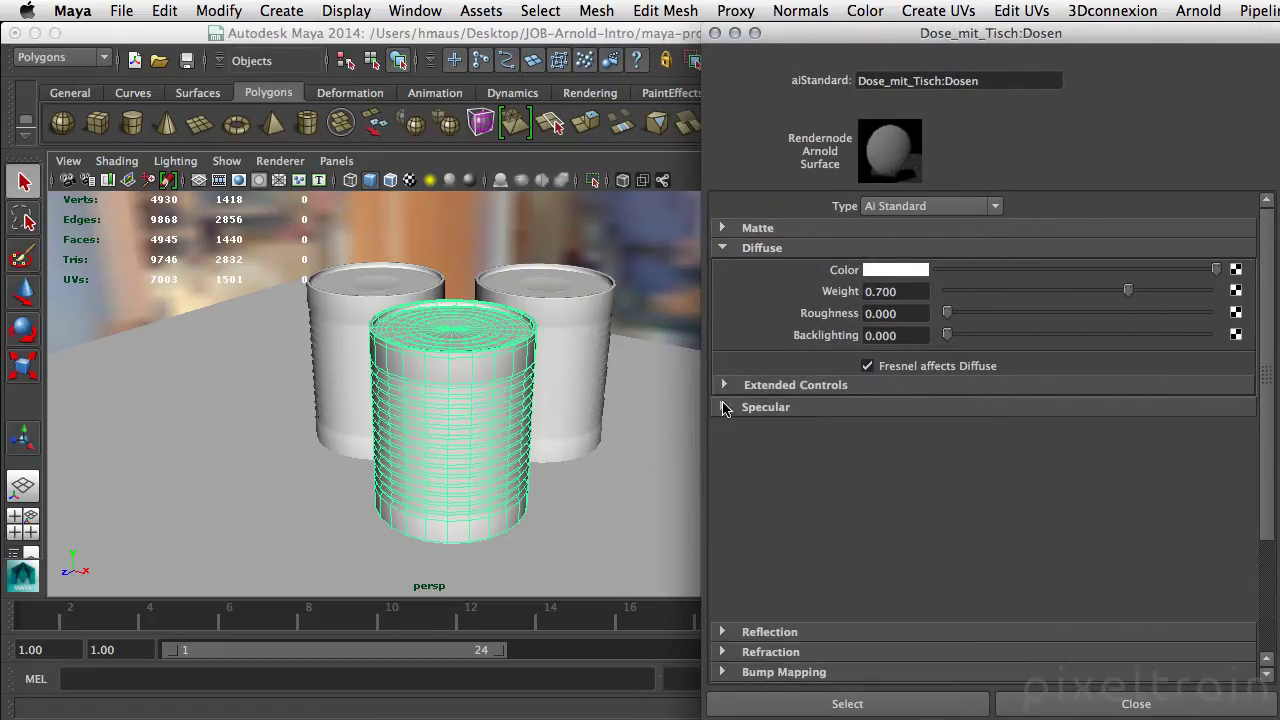
left_click(751, 247)
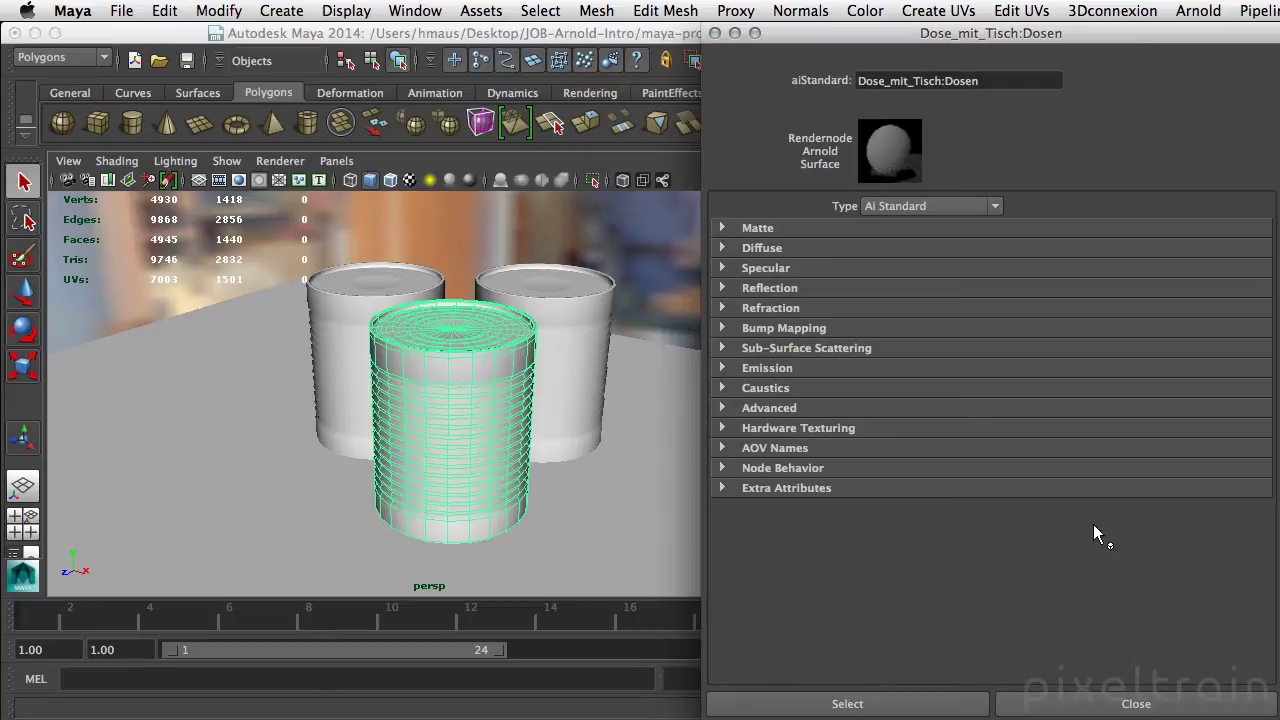
left_click(721, 247)
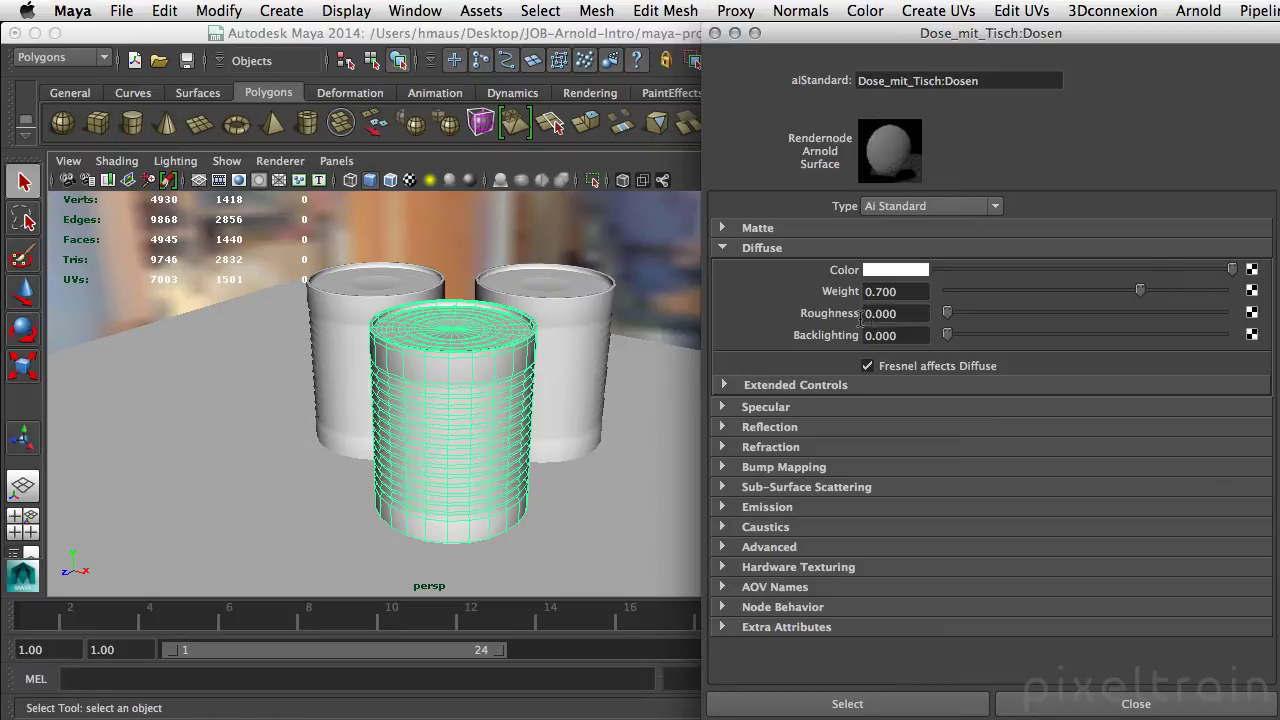
left_click_drag(809, 38, 1196, 33)
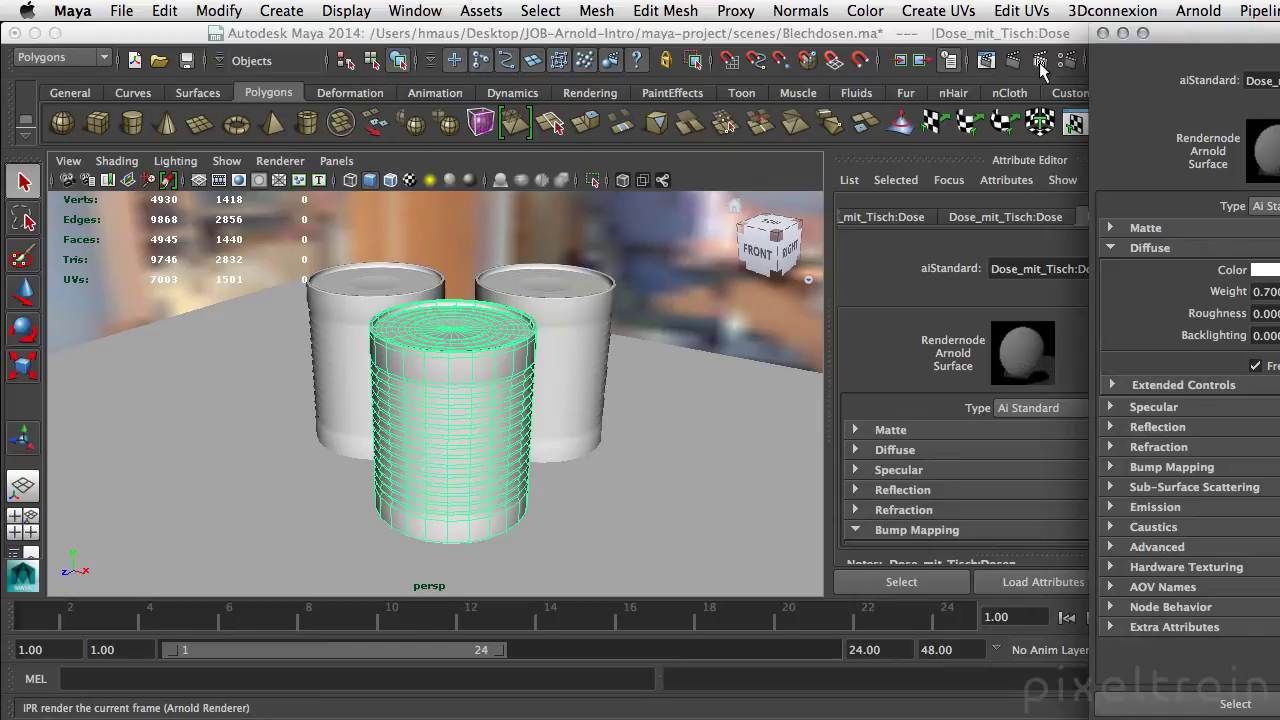
Run an Arnold IPR render beside the Dosen window and test diffuse roughness, returning it to 0.
left_click(1040, 60)
left_click_drag(801, 38, 669, 44)
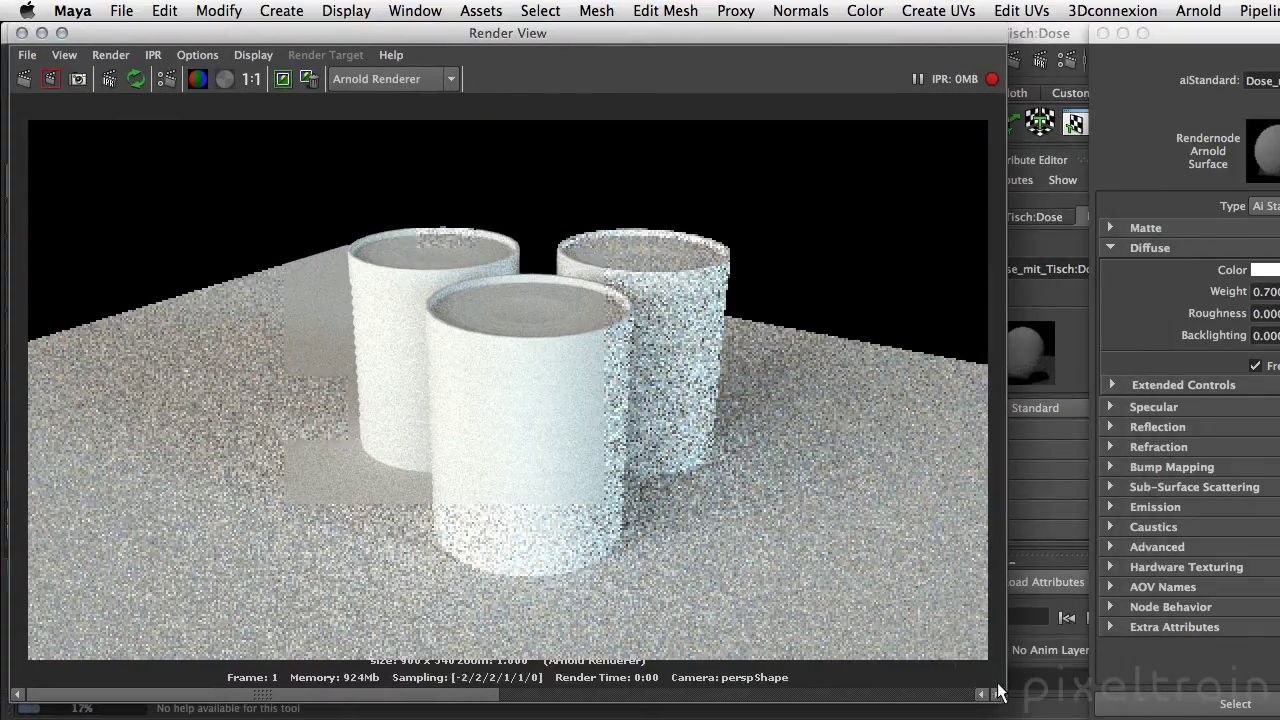
left_click_drag(1000, 702, 582, 670)
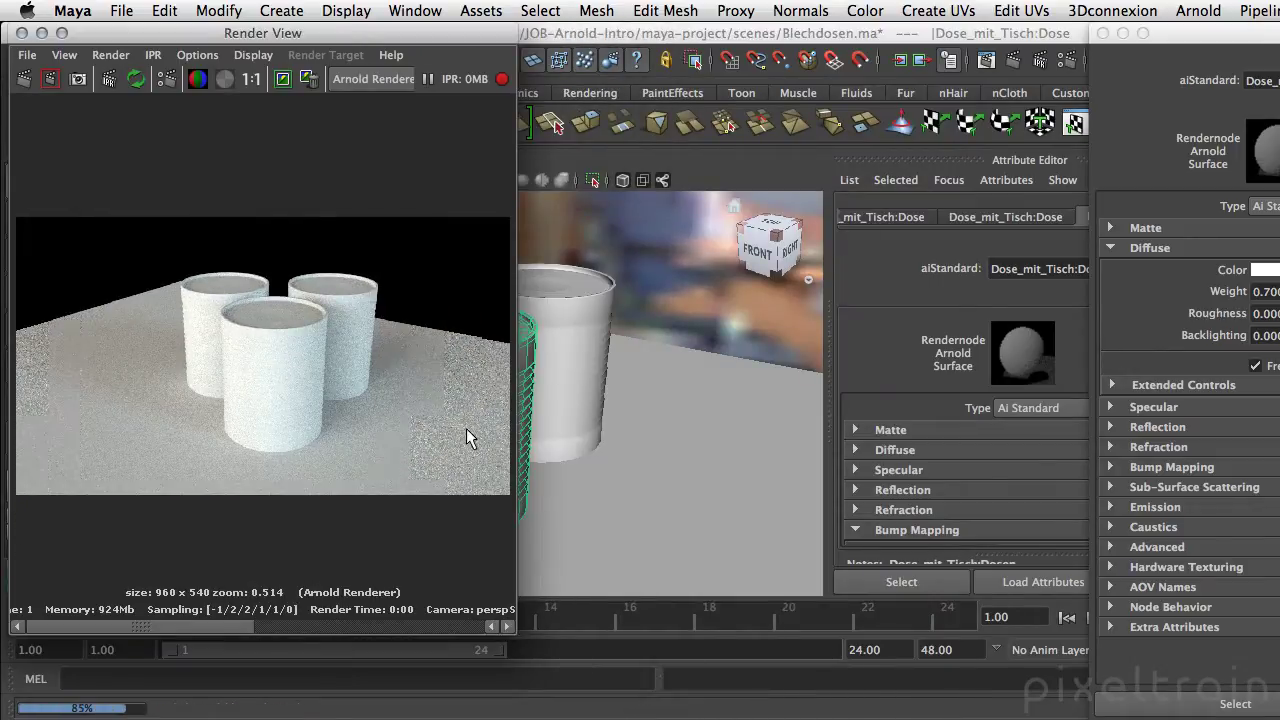
mouse_move(1270, 34)
left_mouse_down()
mouse_move(1262, 100)
mouse_move(838, 34)
left_mouse_up()
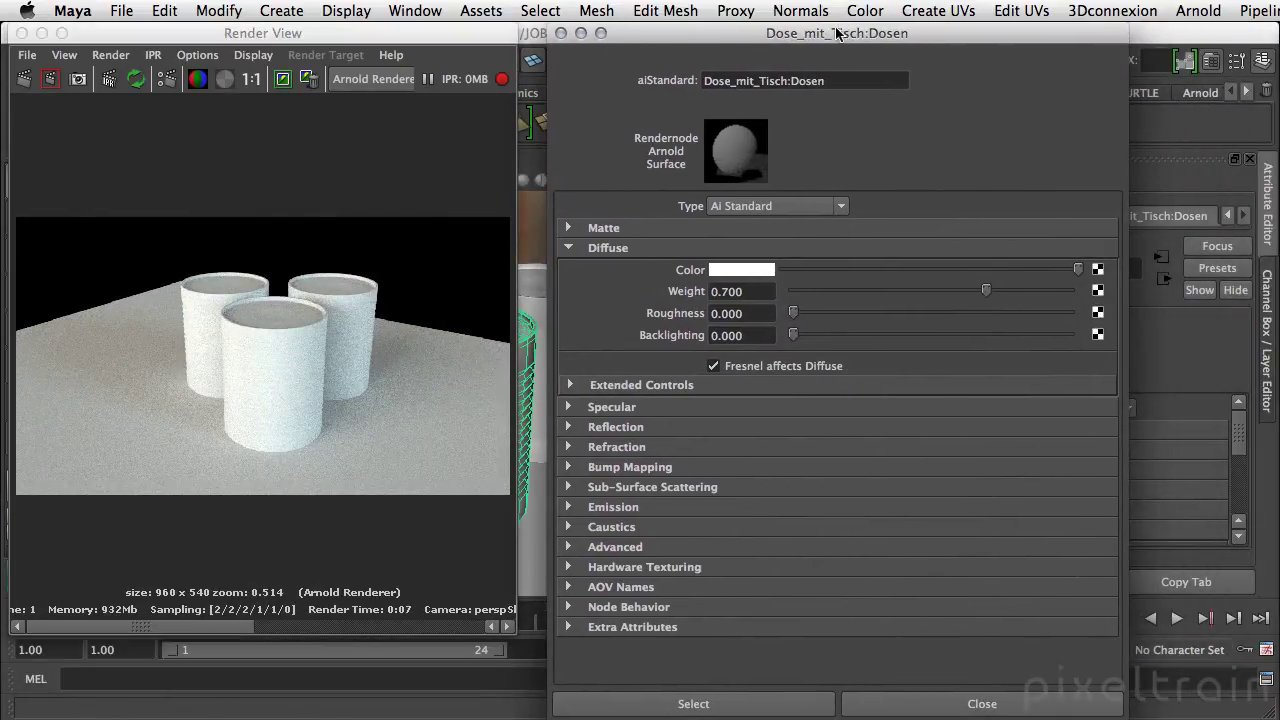
left_click_drag(795, 312, 905, 312)
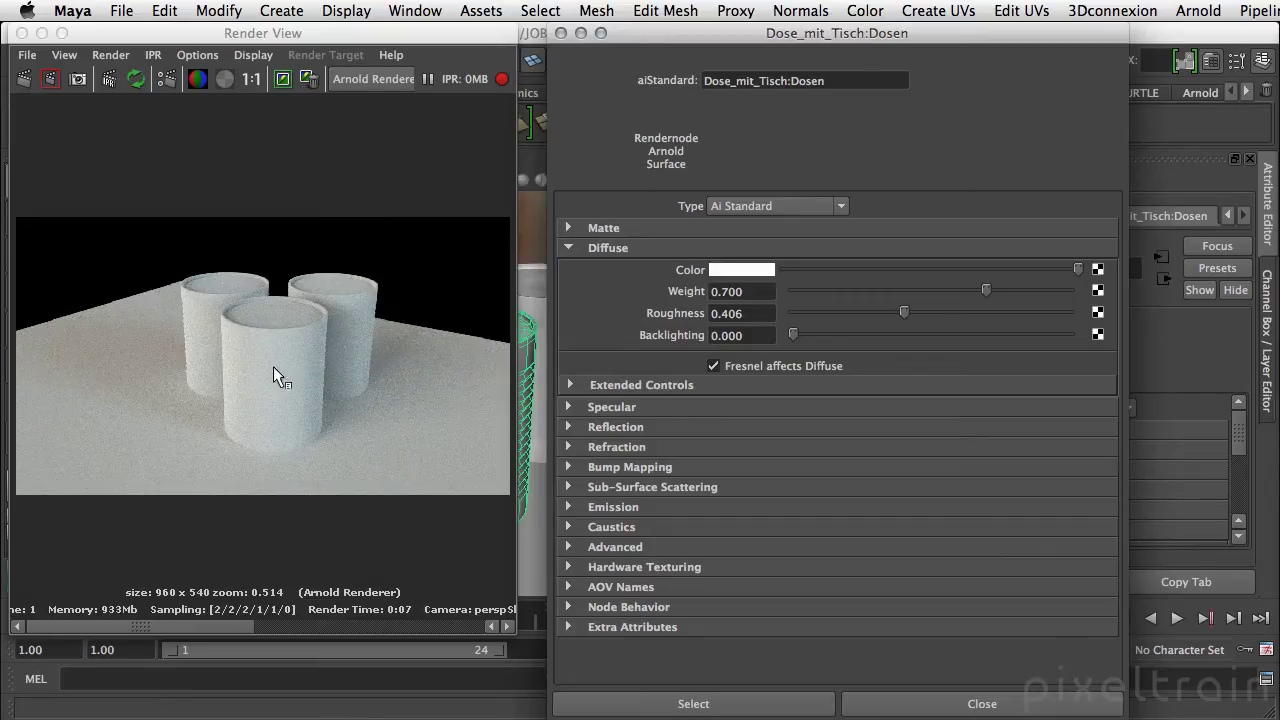
left_click_drag(902, 310, 781, 310)
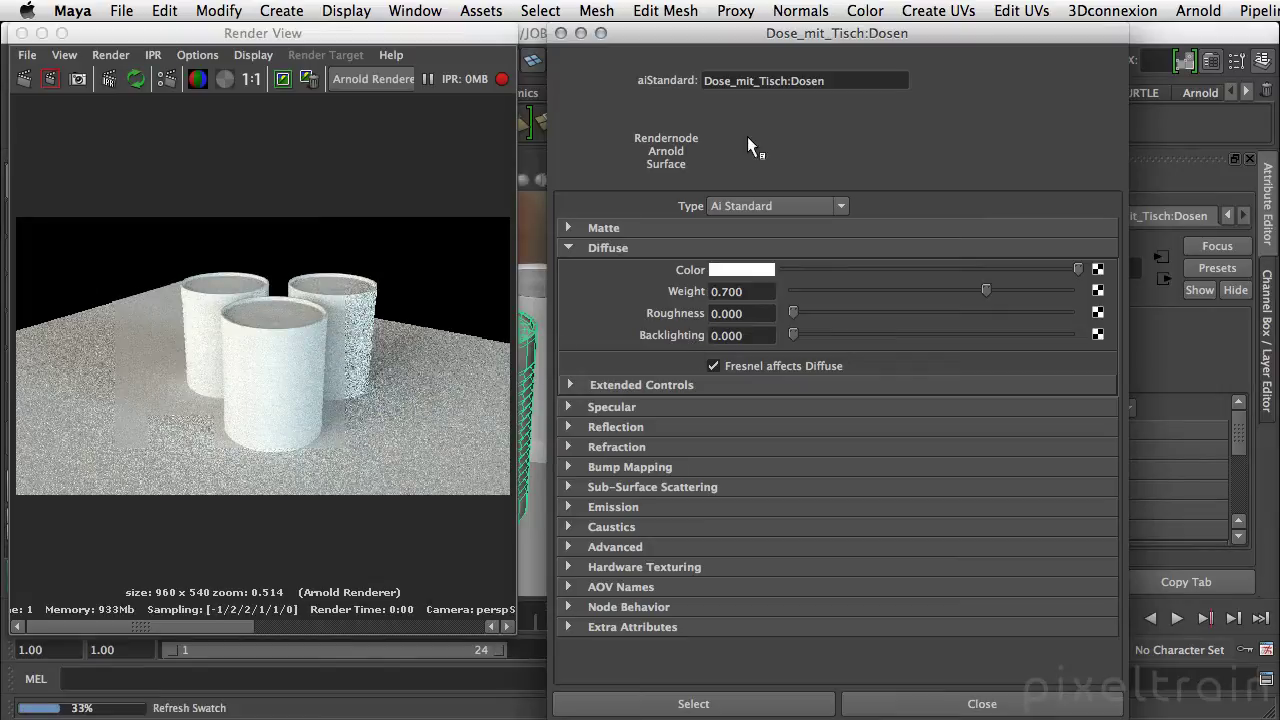
left_click(768, 38)
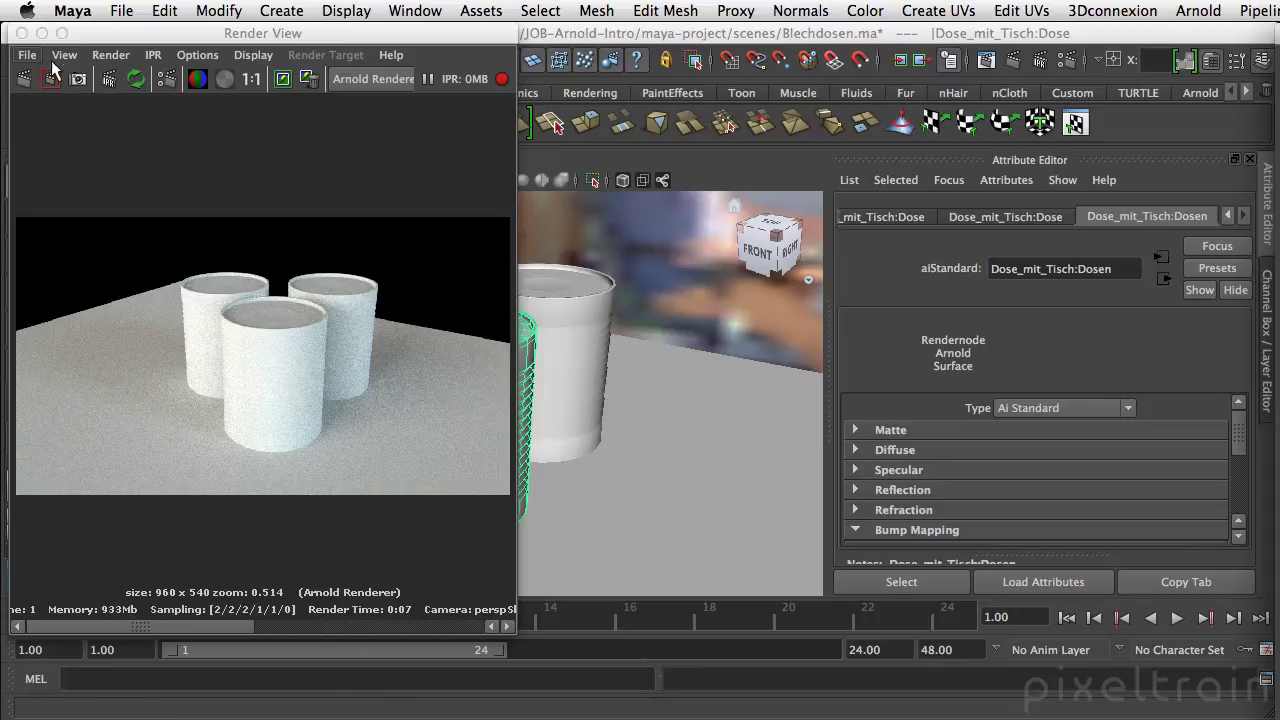
Close the Render View, create a polygon plane, and move it up toward the front can.
left_click(22, 33)
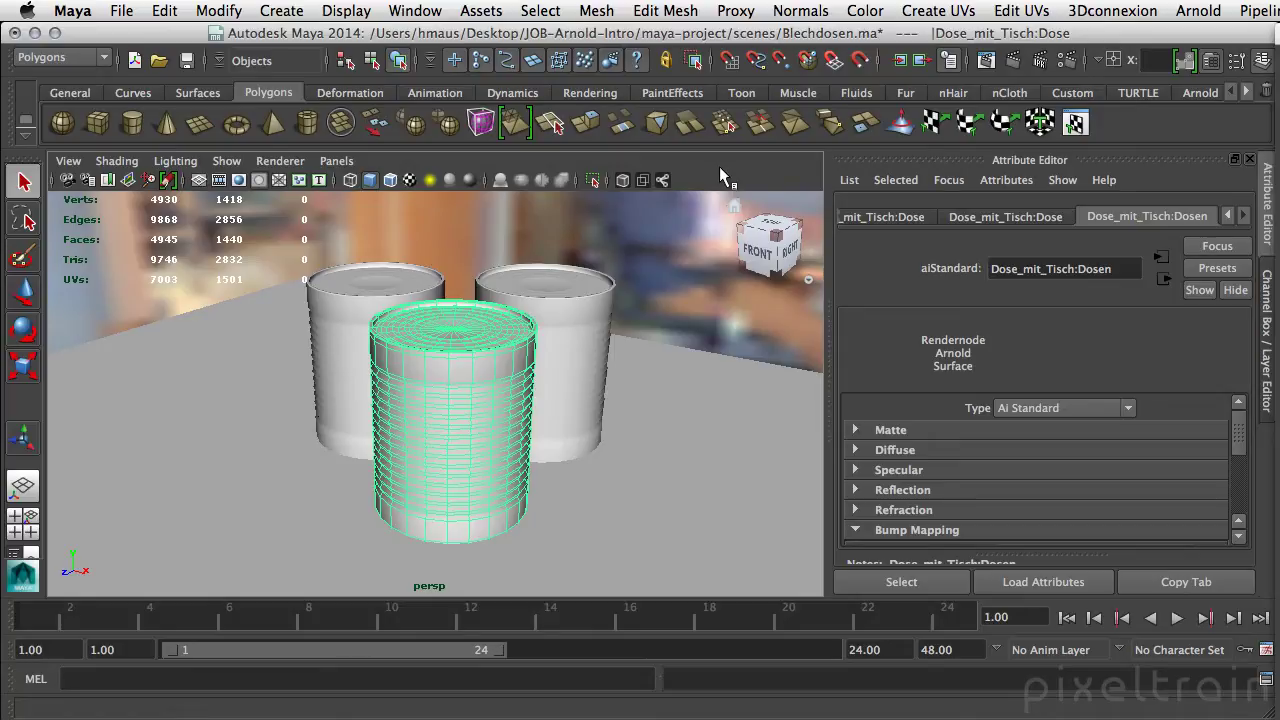
left_click(200, 118)
key("w")
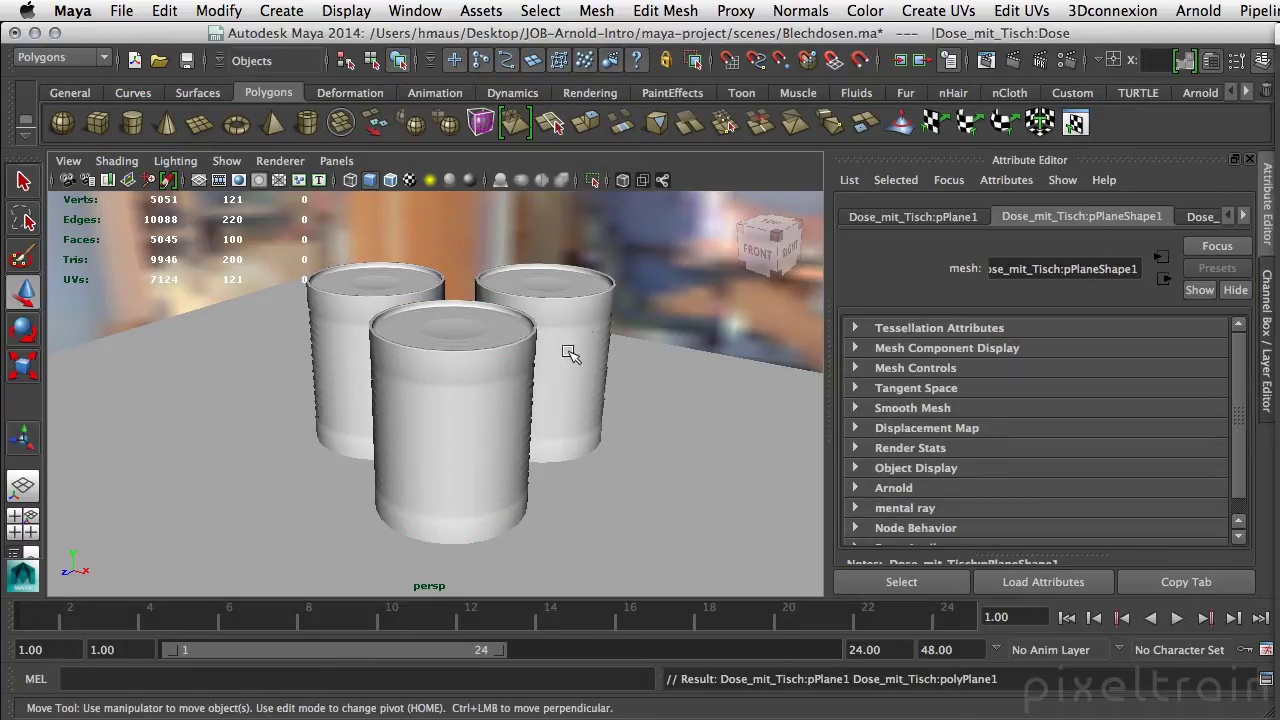
left_click_drag(513, 472, 523, 320)
mouse_move(611, 434)
left_mouse_down("alt")
mouse_move(655, 389)
mouse_move(617, 417)
mouse_move(494, 391)
mouse_move(409, 417)
mouse_move(361, 396)
mouse_move(306, 423)
mouse_move(326, 466)
mouse_move(283, 413)
mouse_move(306, 423)
mouse_move(300, 446)
mouse_move(338, 432)
left_mouse_up("alt")
mouse_move(297, 338)
left_mouse_down()
mouse_move(465, 400)
mouse_move(537, 491)
mouse_move(611, 477)
left_mouse_up()
mouse_move(611, 477)
middle_mouse_down("alt")
mouse_move(598, 385)
mouse_move(553, 340)
middle_mouse_up("alt")
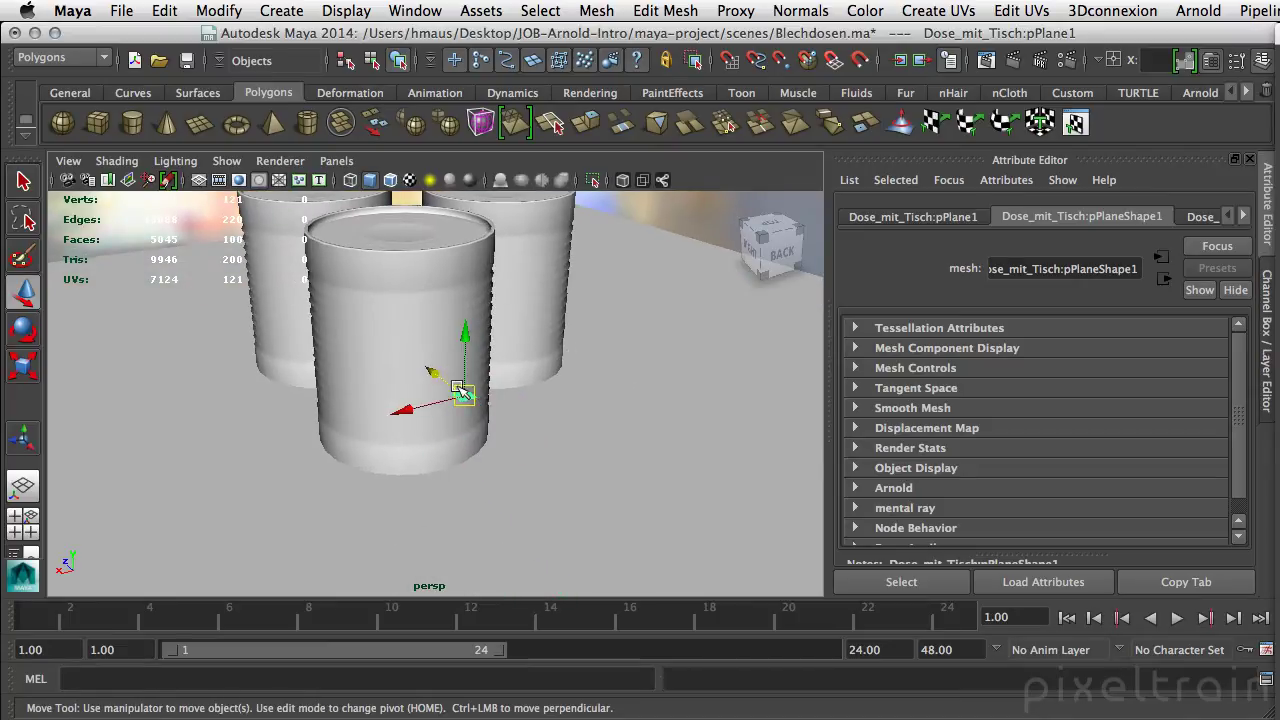
middle_click_drag(435, 374, 487, 410)
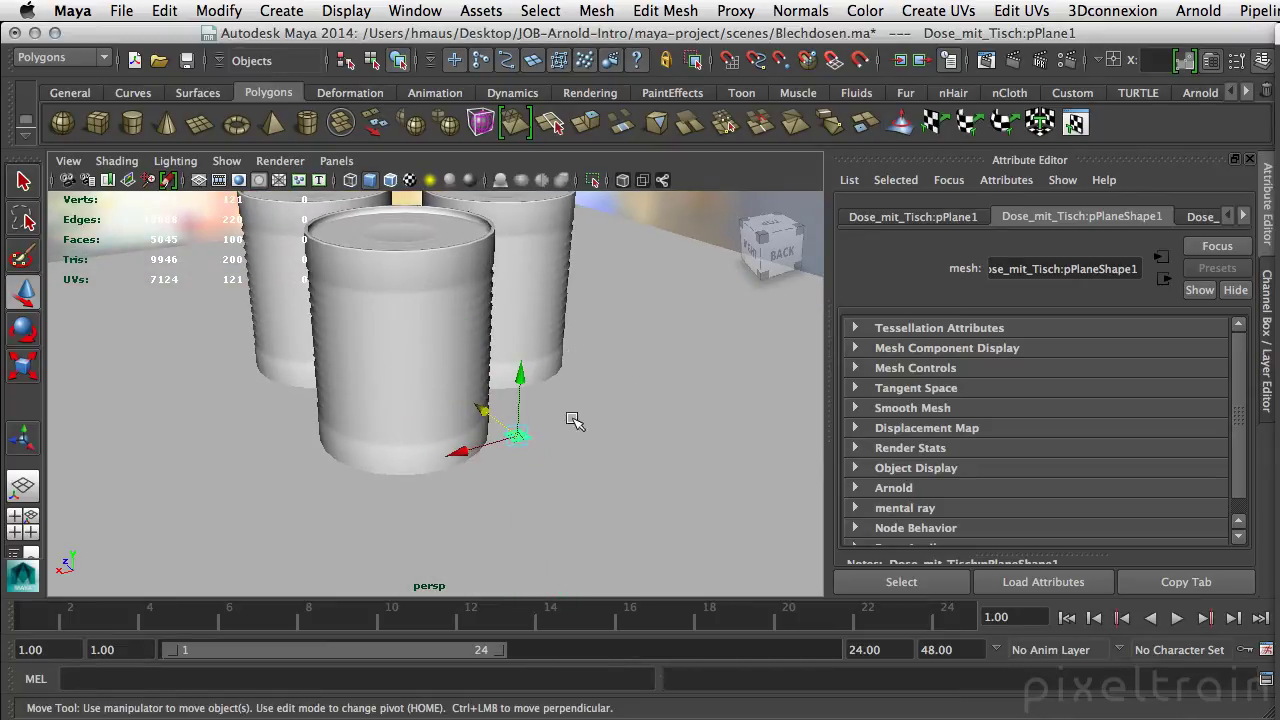
Scale the plane large, rotate it upright, and position it on the table beside the cans.
key("r")
left_click_drag(517, 436, 735, 398)
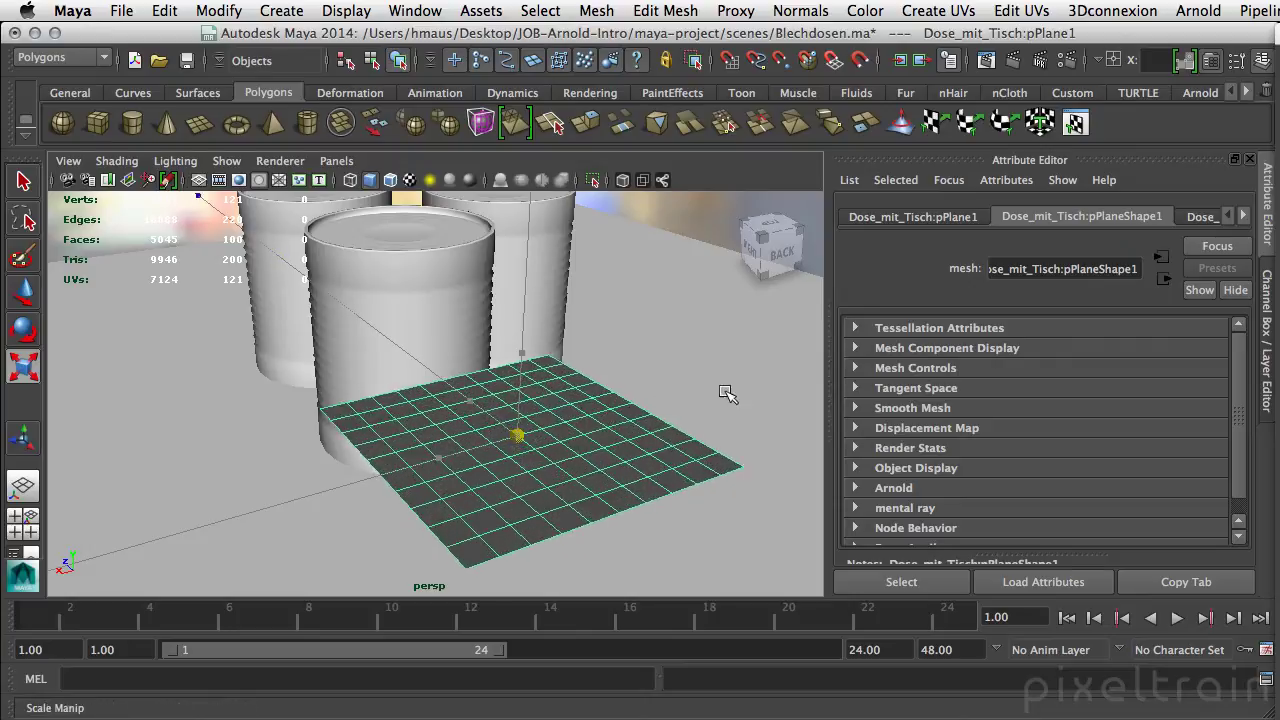
key("e")
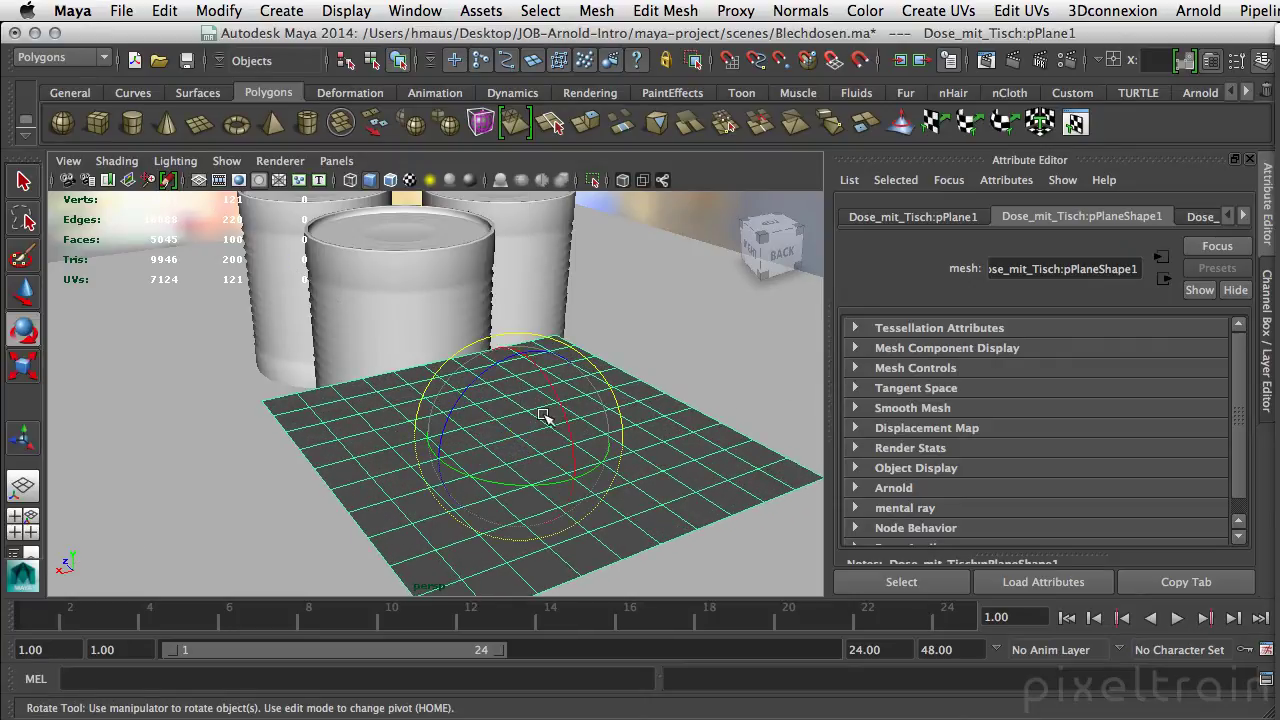
left_click_drag(548, 379, 578, 503)
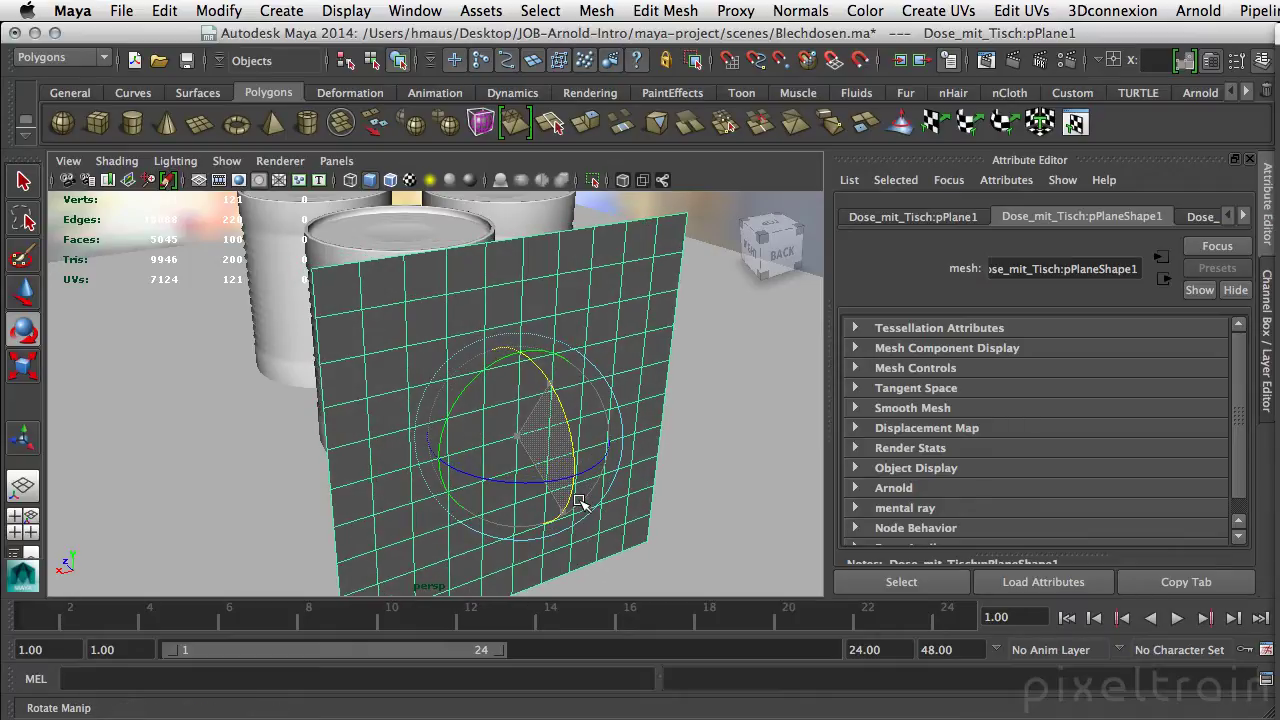
left_click_drag(508, 478, 534, 491, "alt")
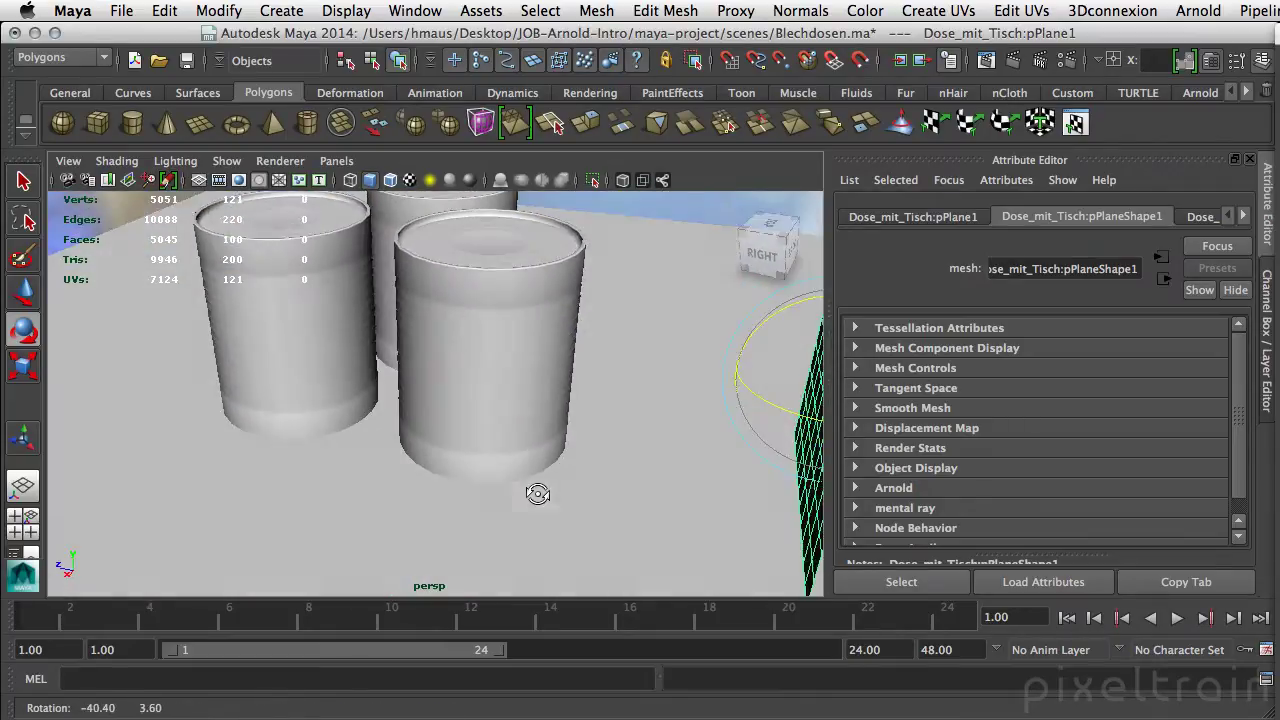
mouse_move(534, 491)
middle_mouse_down("alt")
mouse_move(567, 457)
mouse_move(385, 457)
middle_mouse_up("alt")
key("w")
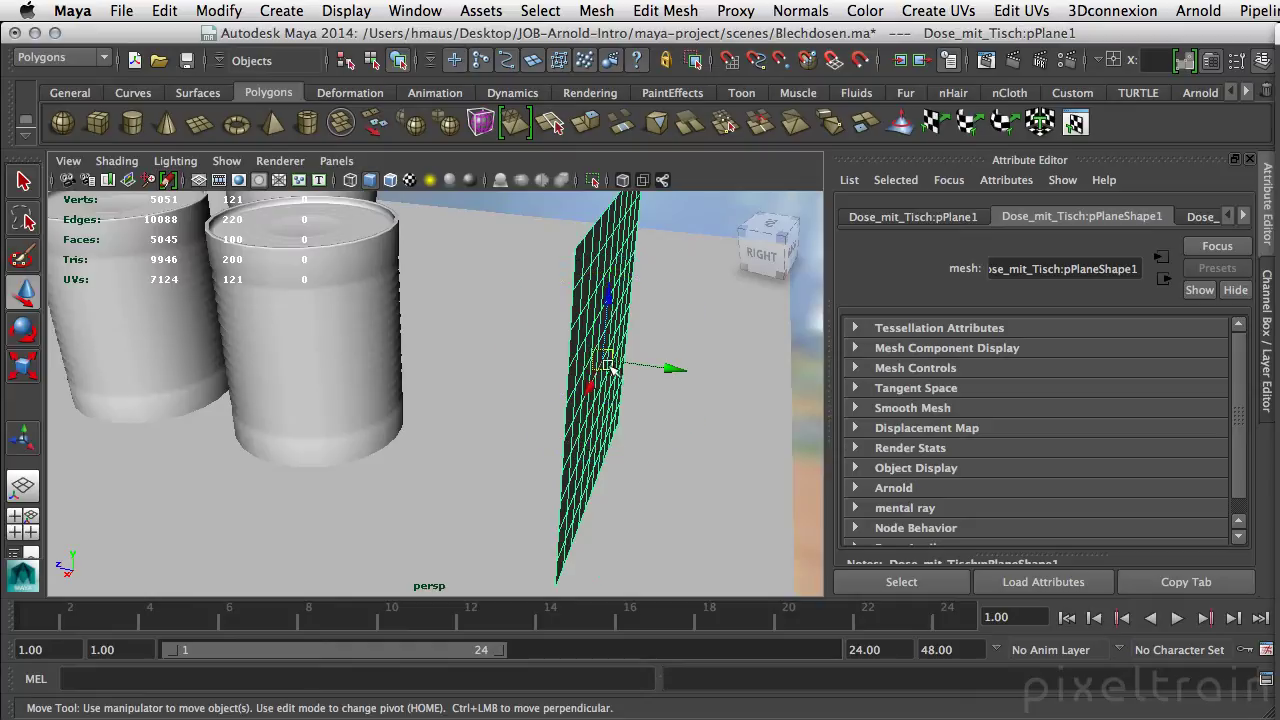
mouse_move(680, 376)
left_mouse_down()
mouse_move(531, 349)
mouse_move(537, 374)
left_mouse_up()
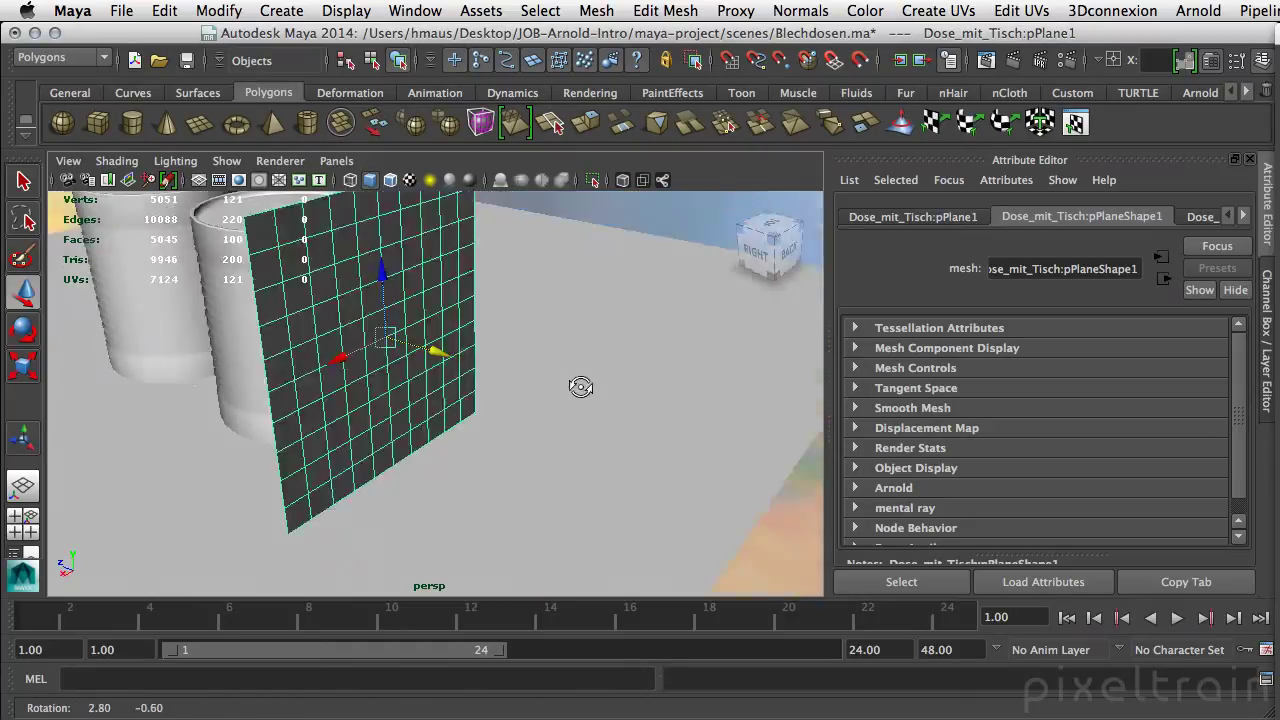
mouse_move(537, 374)
right_mouse_down("alt")
mouse_move(563, 457)
mouse_move(537, 451)
right_mouse_up("alt")
mouse_move(537, 451)
left_mouse_down("alt")
mouse_move(316, 460)
mouse_move(334, 436)
mouse_move(367, 434)
left_mouse_up("alt")
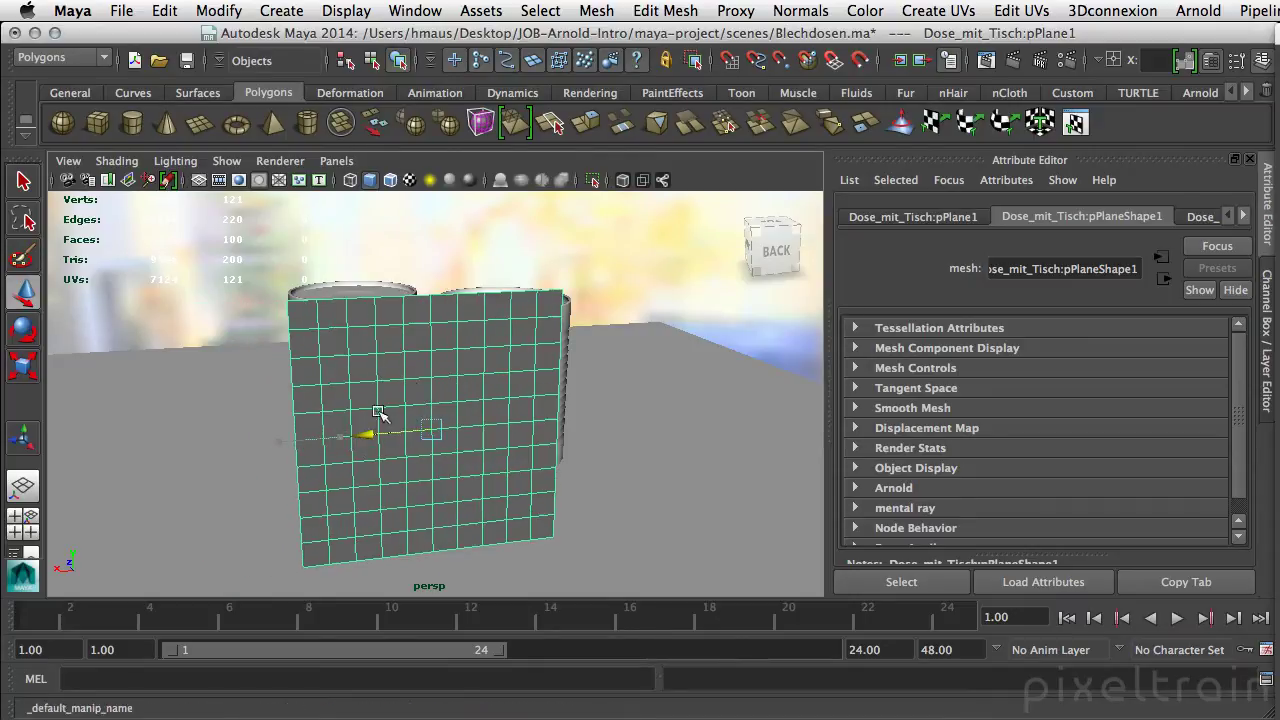
mouse_move(436, 368)
left_mouse_down()
mouse_move(429, 314)
mouse_move(657, 429)
mouse_move(578, 395)
left_mouse_up()
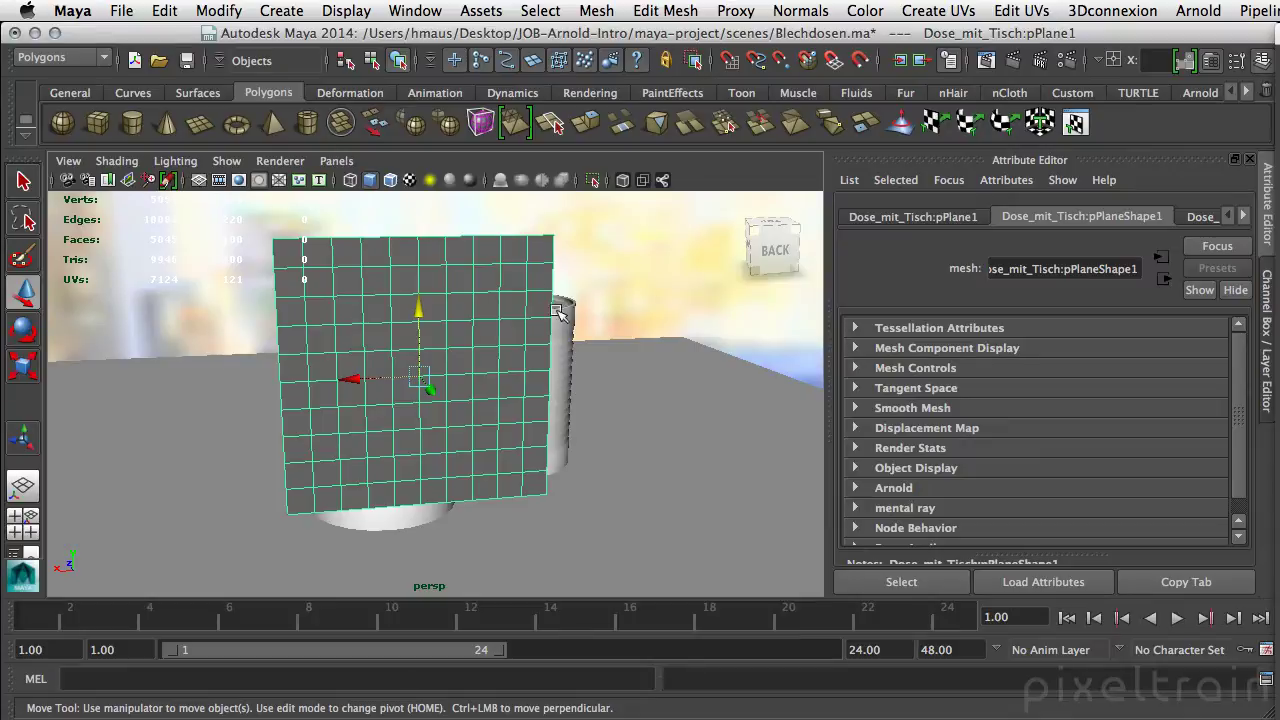
Assign the plane a new aiStandard material and rename it Dose_mit_Tisch:Papier.
right_click(341, 283)
left_click(351, 620)
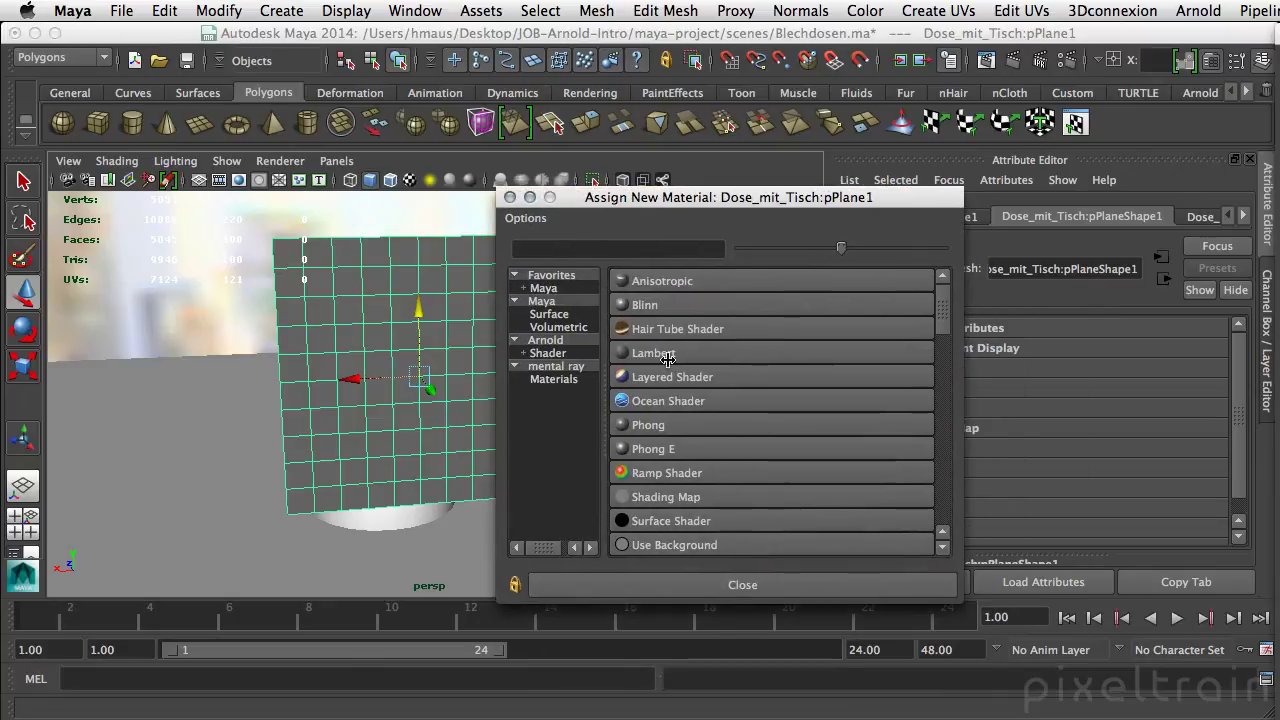
left_click(559, 352)
left_click(677, 425)
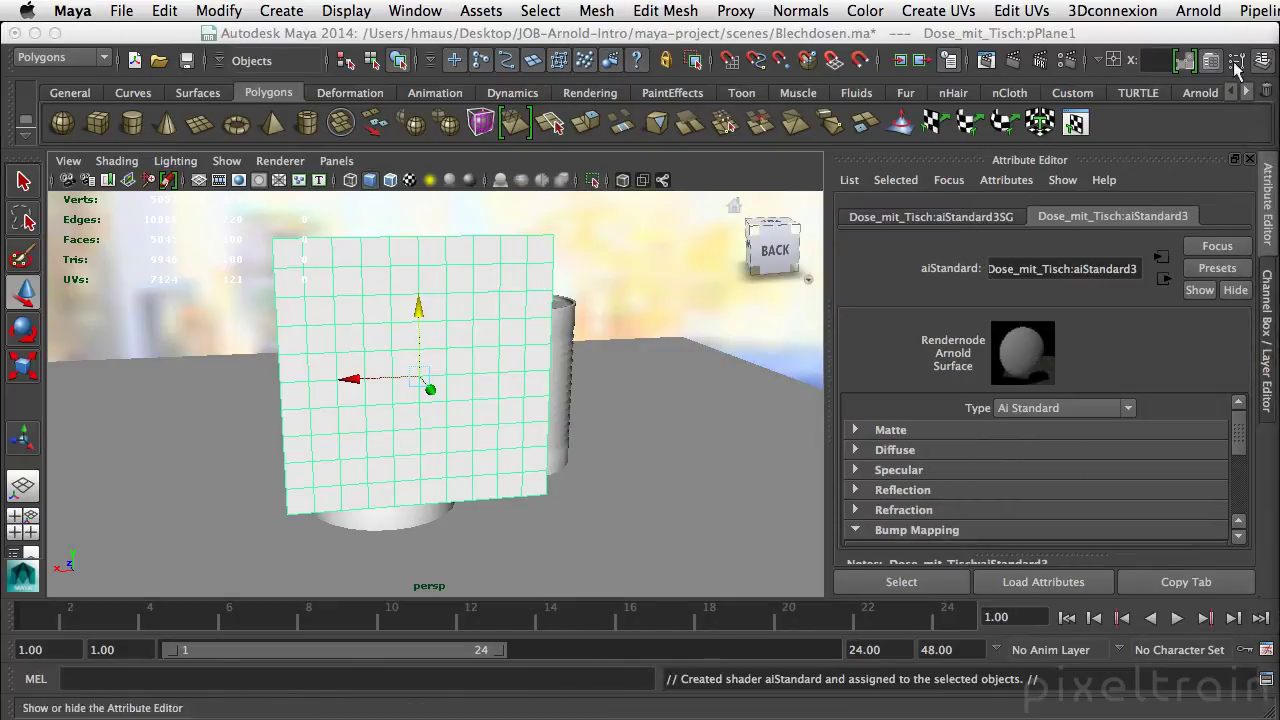
left_click(1071, 269)
triple_click(1066, 270)
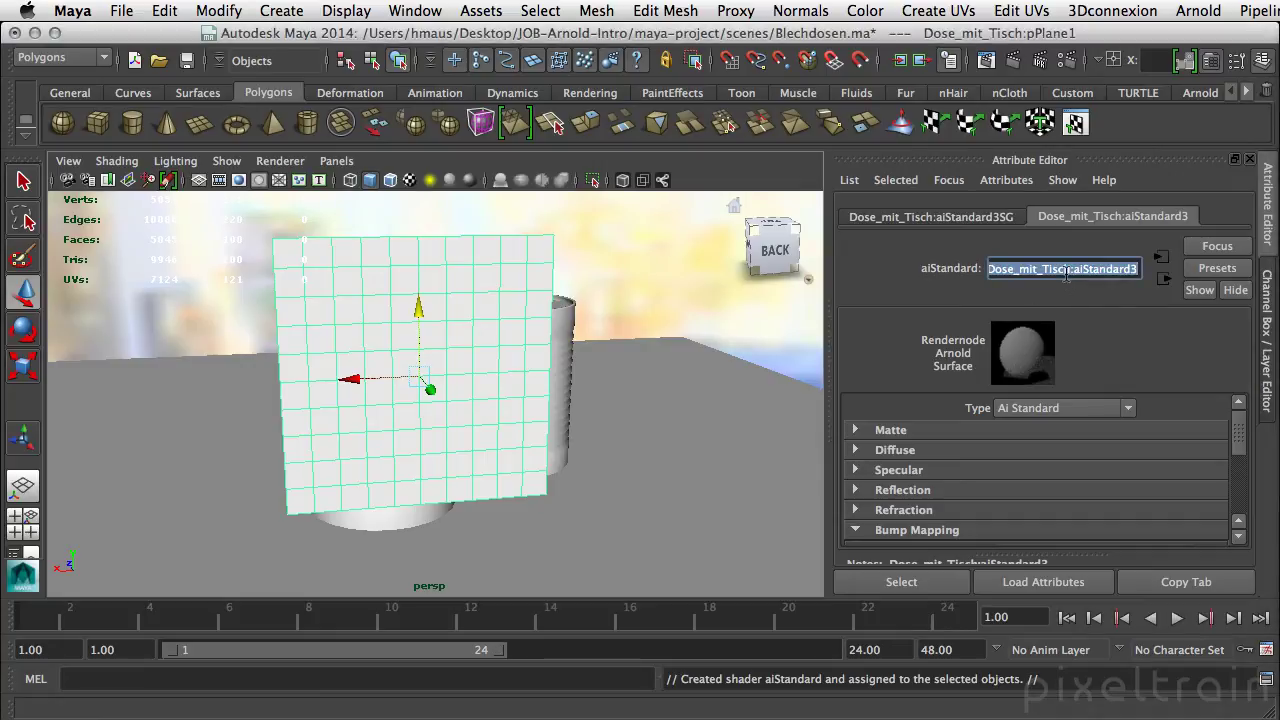
type("Papier")
key("Return")
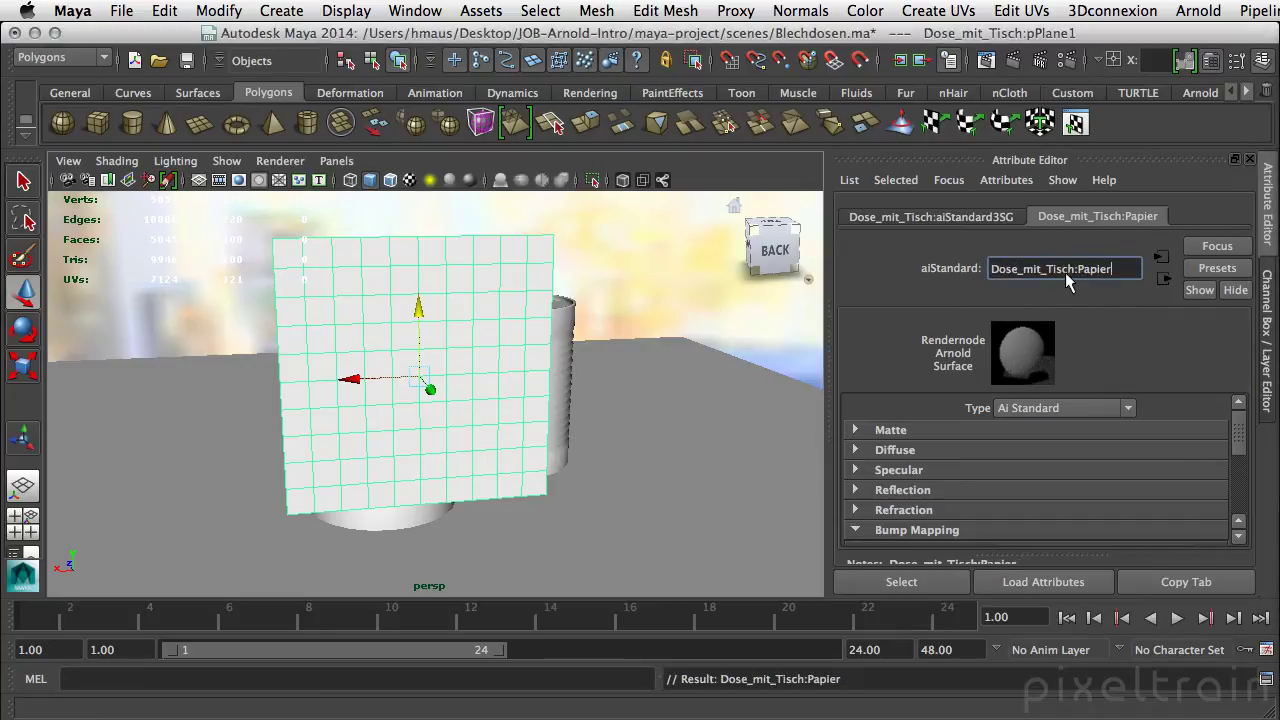
Set Papier's diffuse colour to pale beige (H 40.1, S 0.108, V 0.804) and start an Arnold IPR render.
left_click(870, 452)
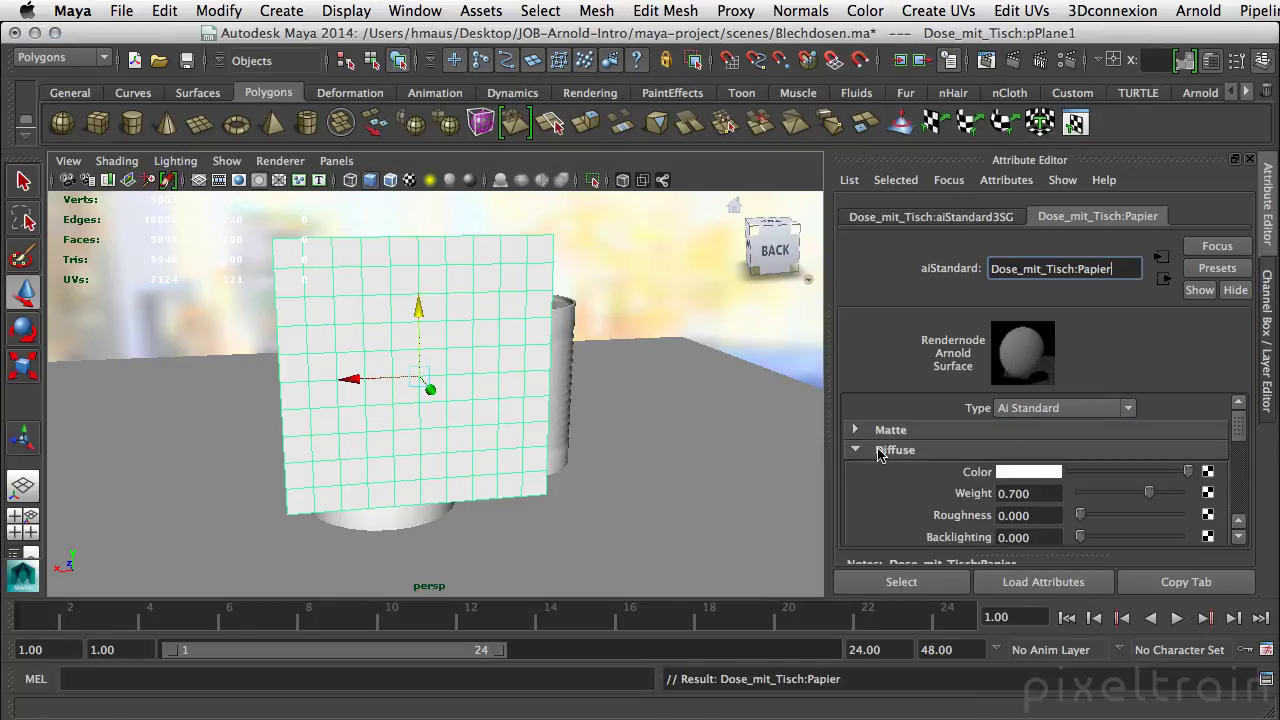
left_click(1187, 582)
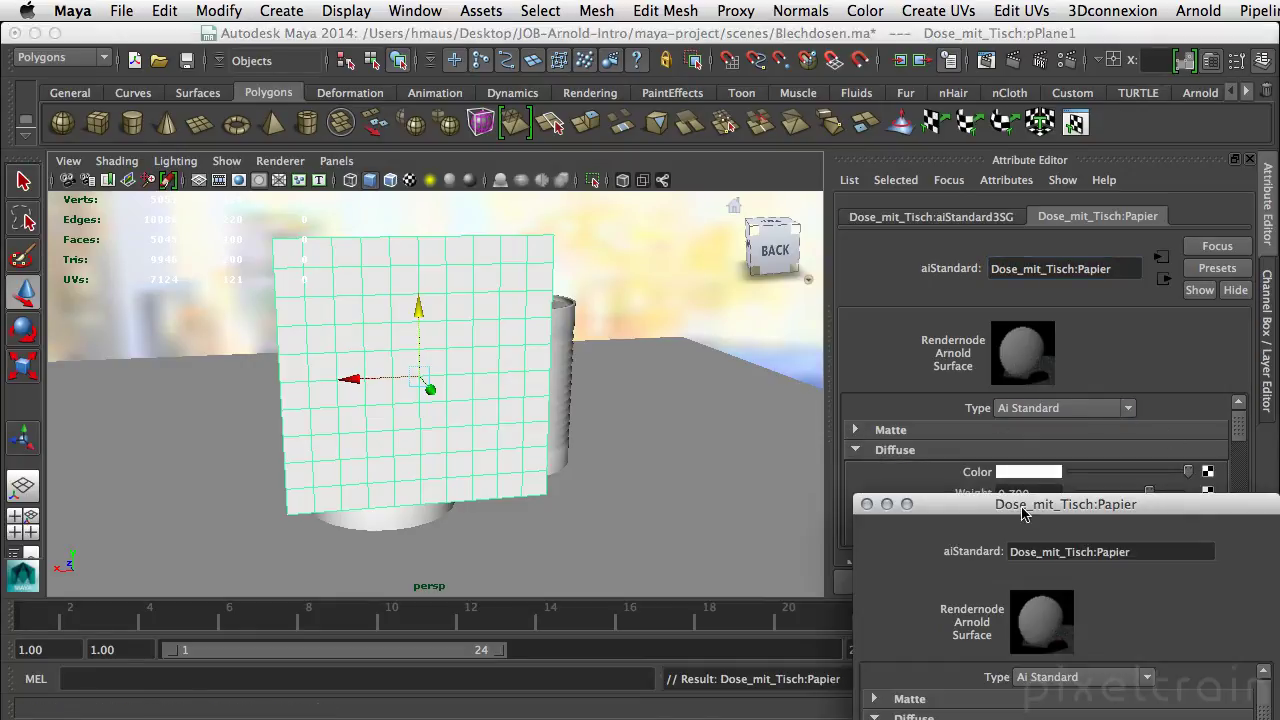
left_click(945, 322)
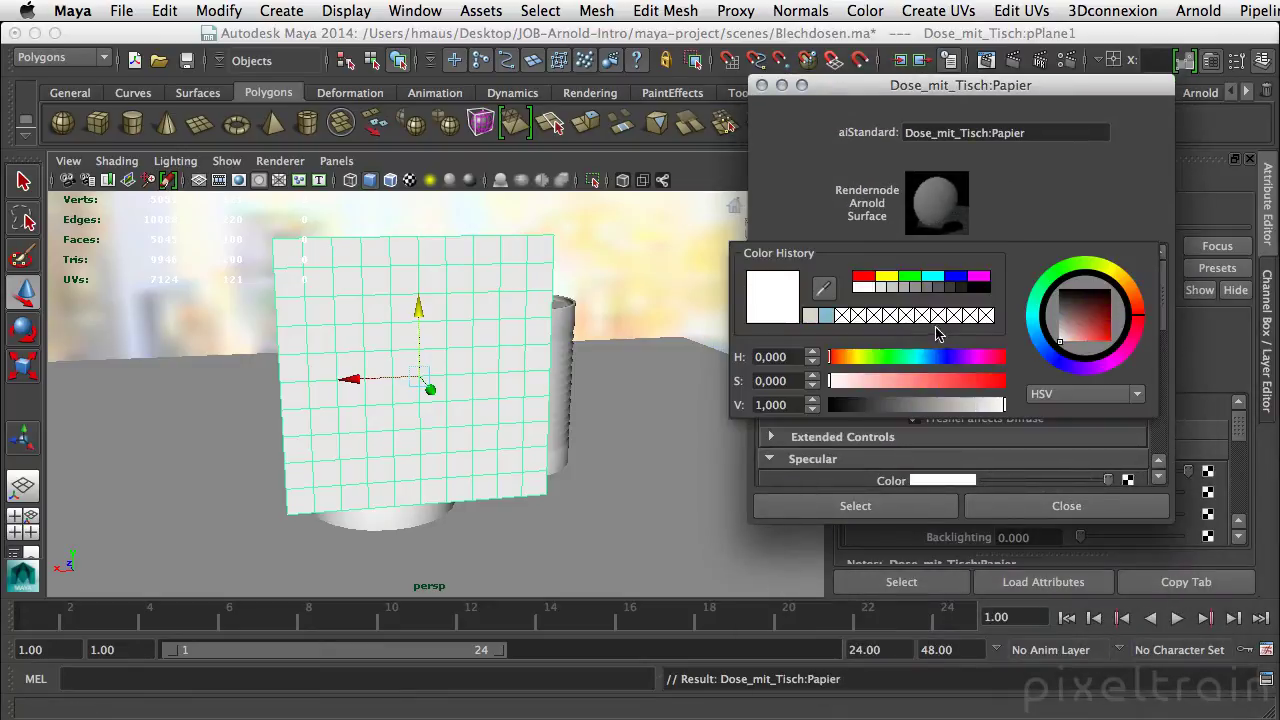
left_click_drag(1100, 276, 1126, 282)
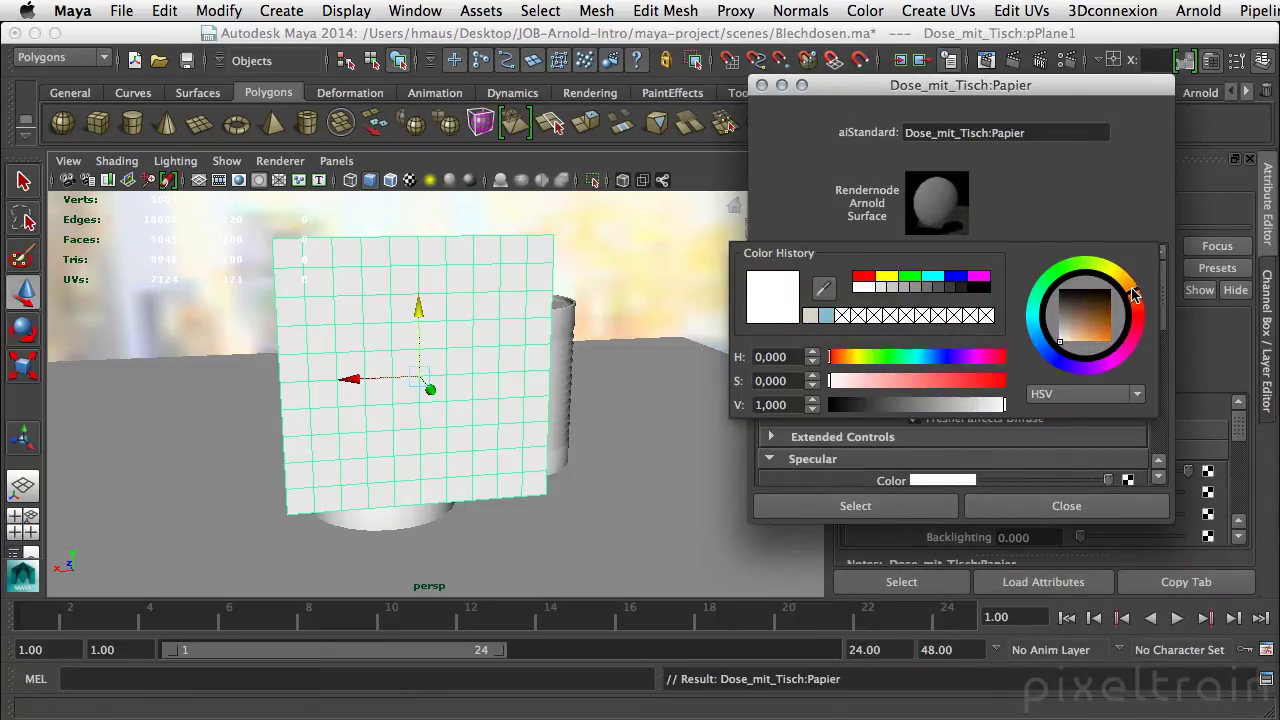
left_click(1072, 334)
left_click_drag(1072, 334, 1065, 330)
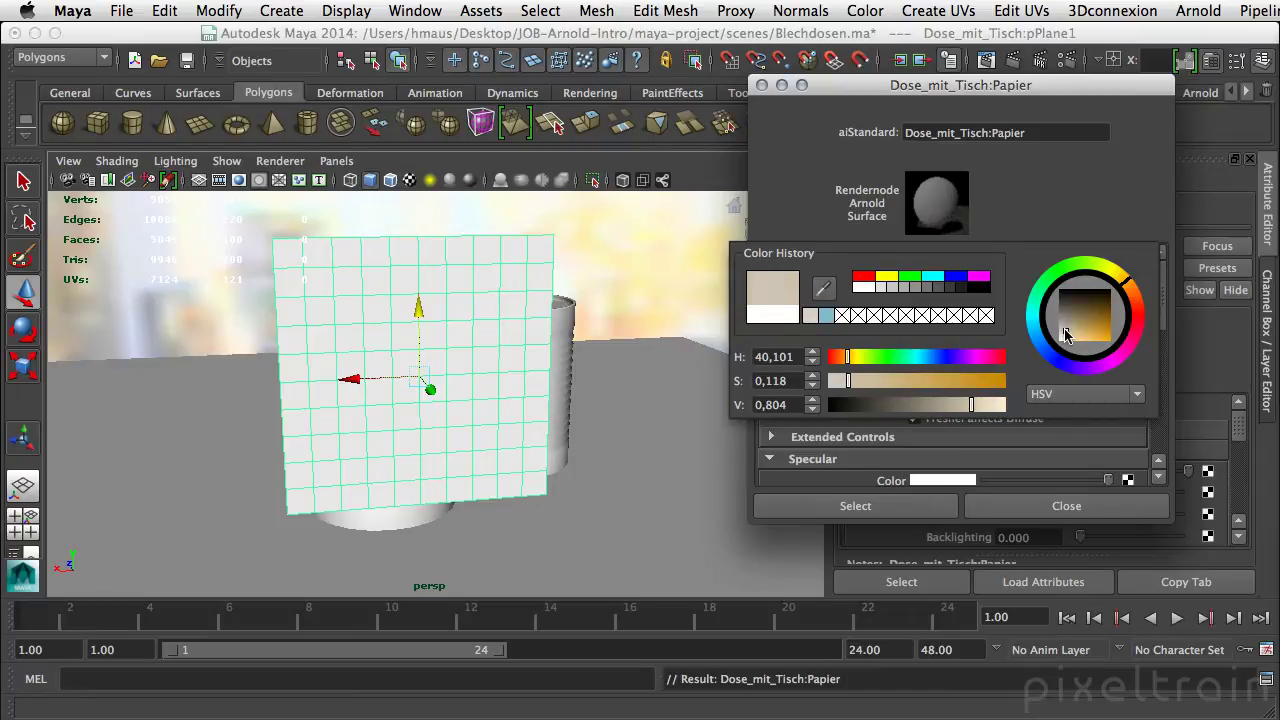
left_click_drag(847, 387, 850, 387)
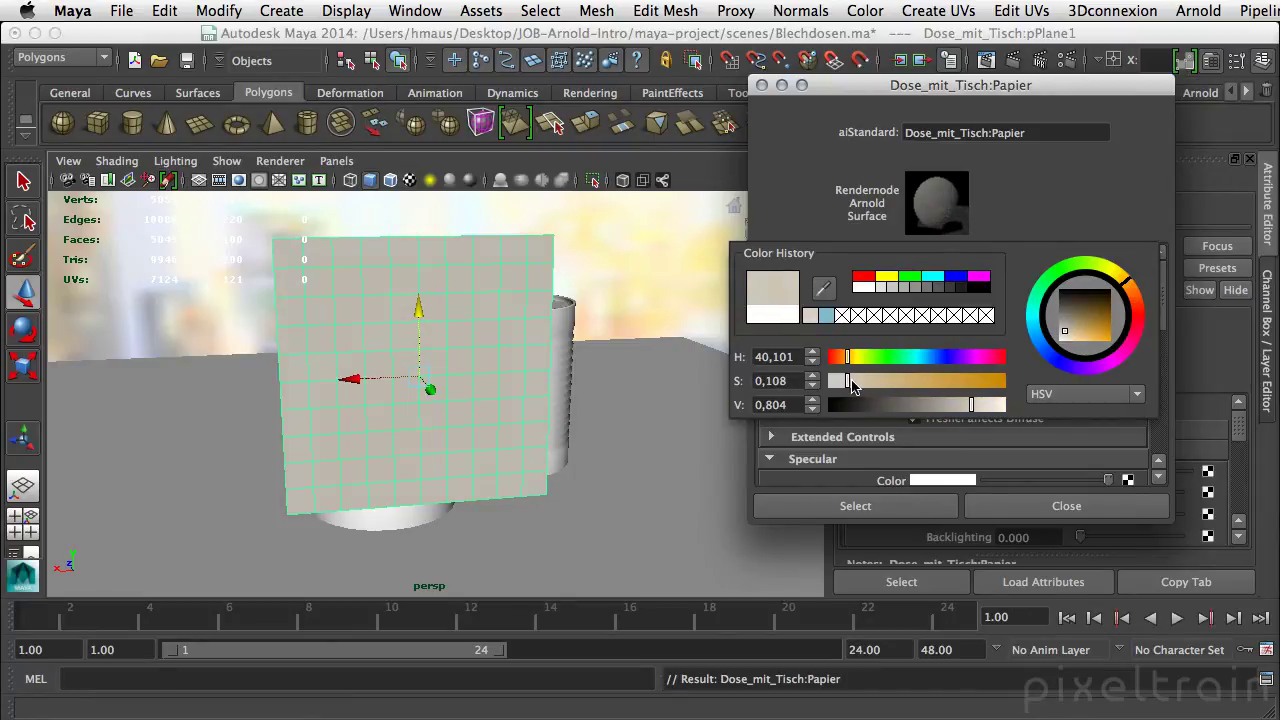
mouse_move(798, 89)
left_mouse_down()
mouse_move(1033, 232)
mouse_move(1041, 196)
left_mouse_up()
left_click(1037, 60)
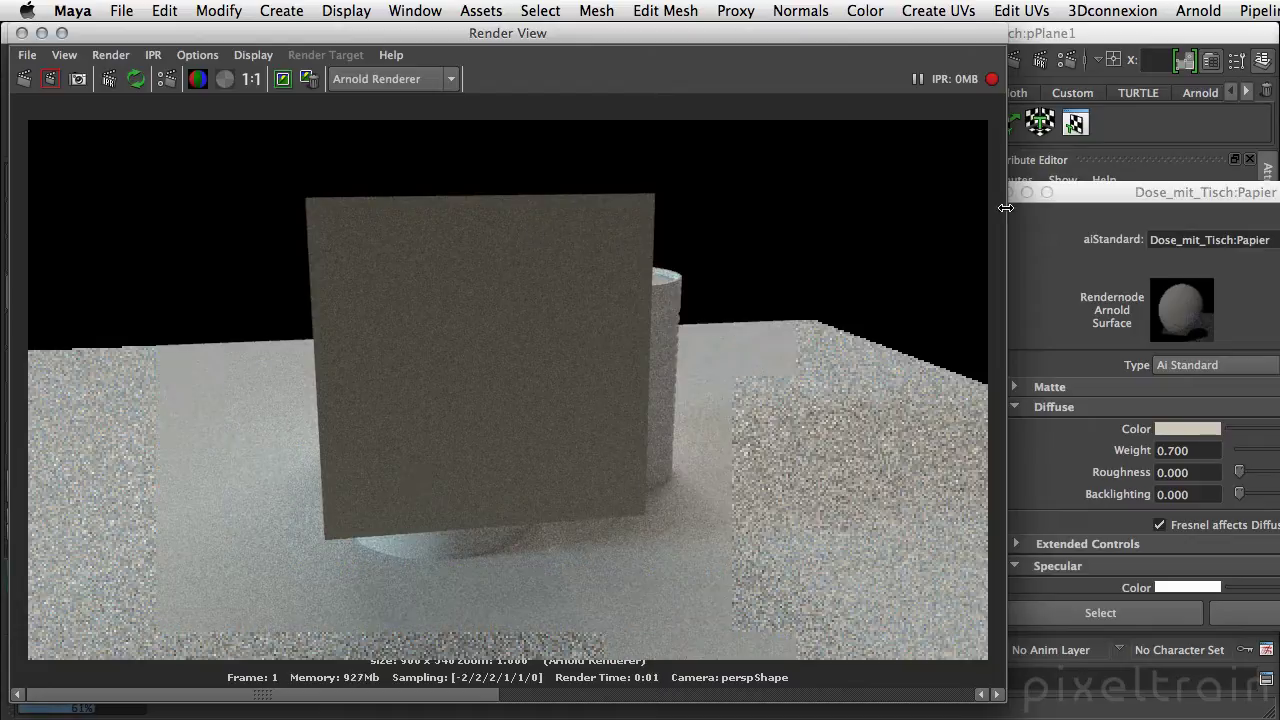
Refine the paper's beige saturation and brightness, and raise diffuse backlighting to 0.448.
left_click_drag(1108, 197, 895, 89)
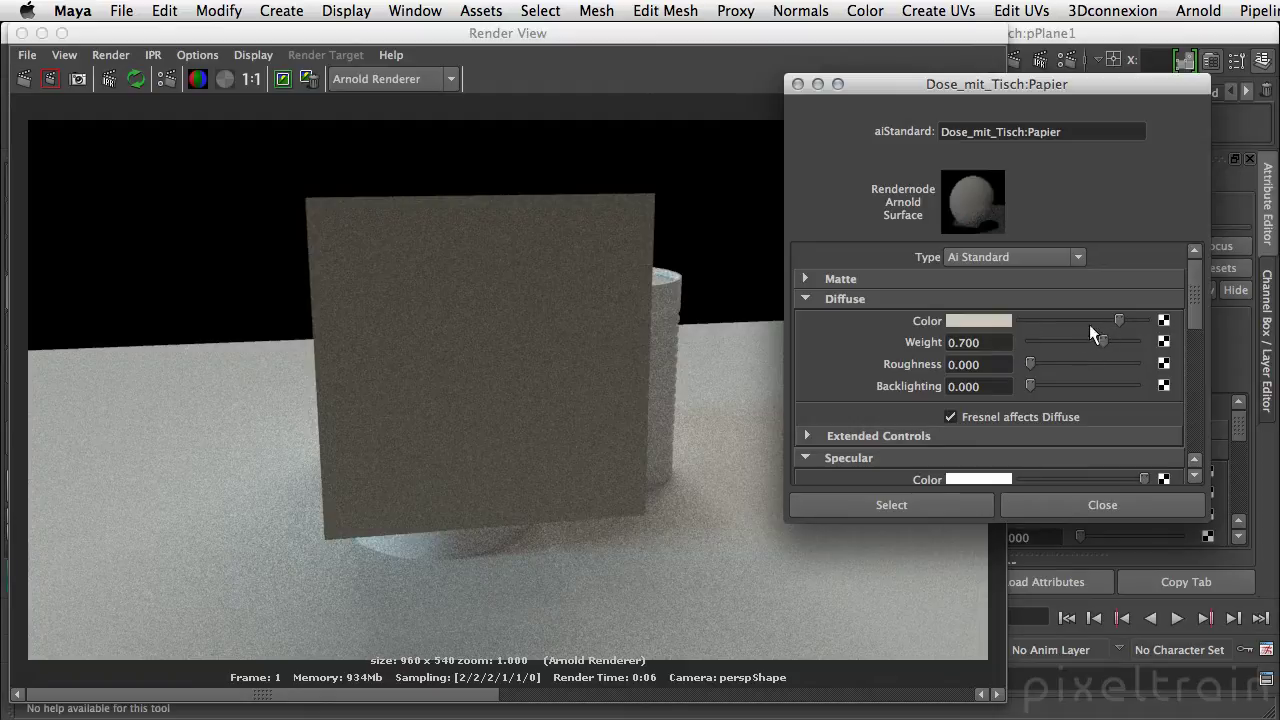
left_click(992, 321)
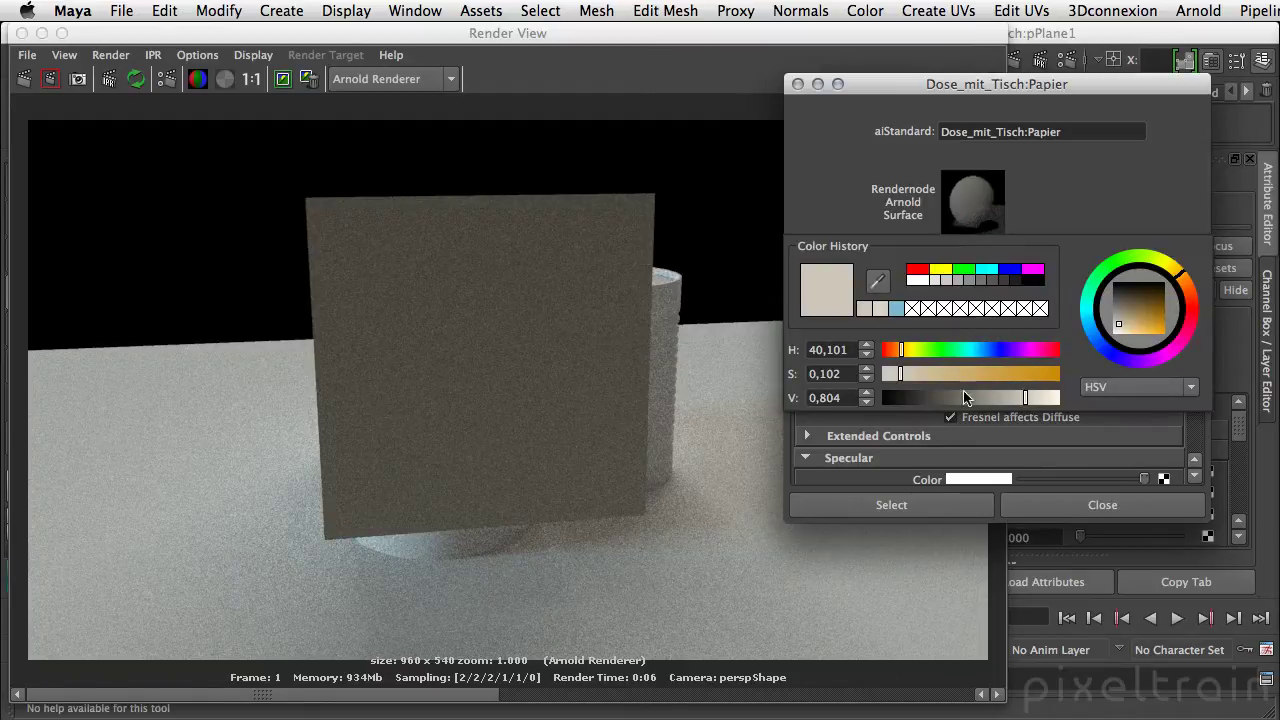
left_click_drag(897, 376, 905, 373)
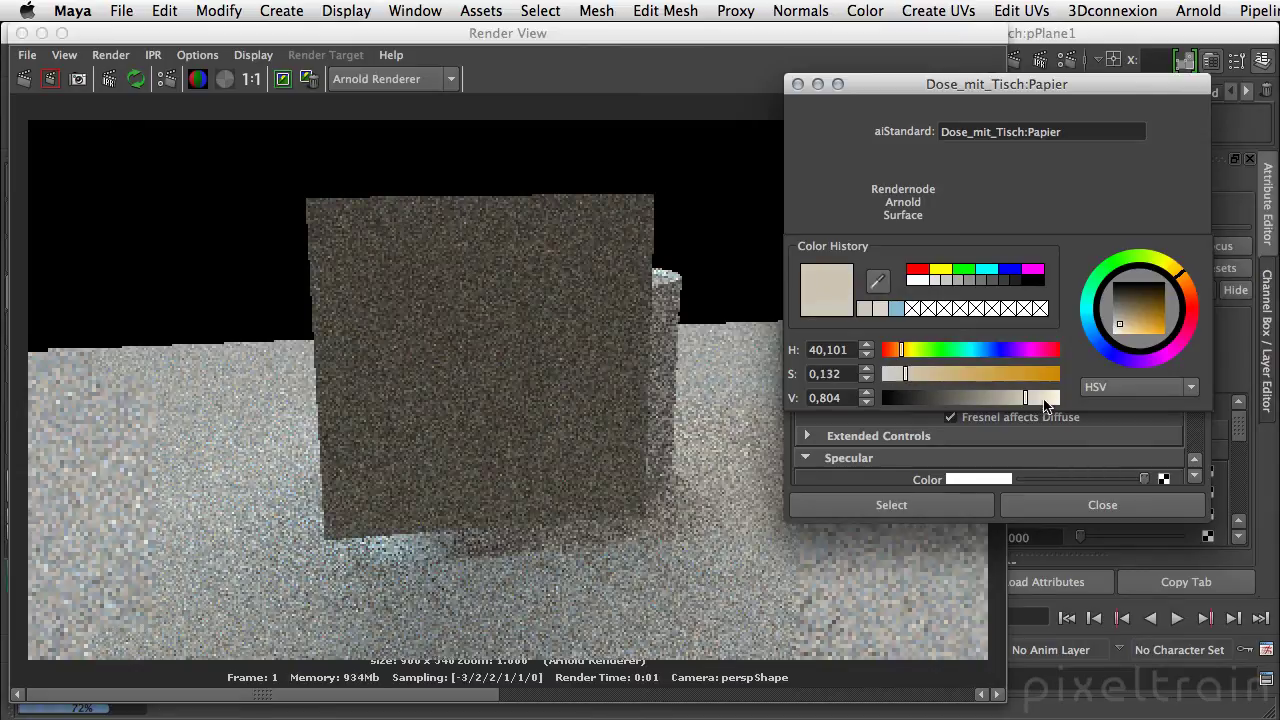
left_click_drag(1026, 398, 1050, 400)
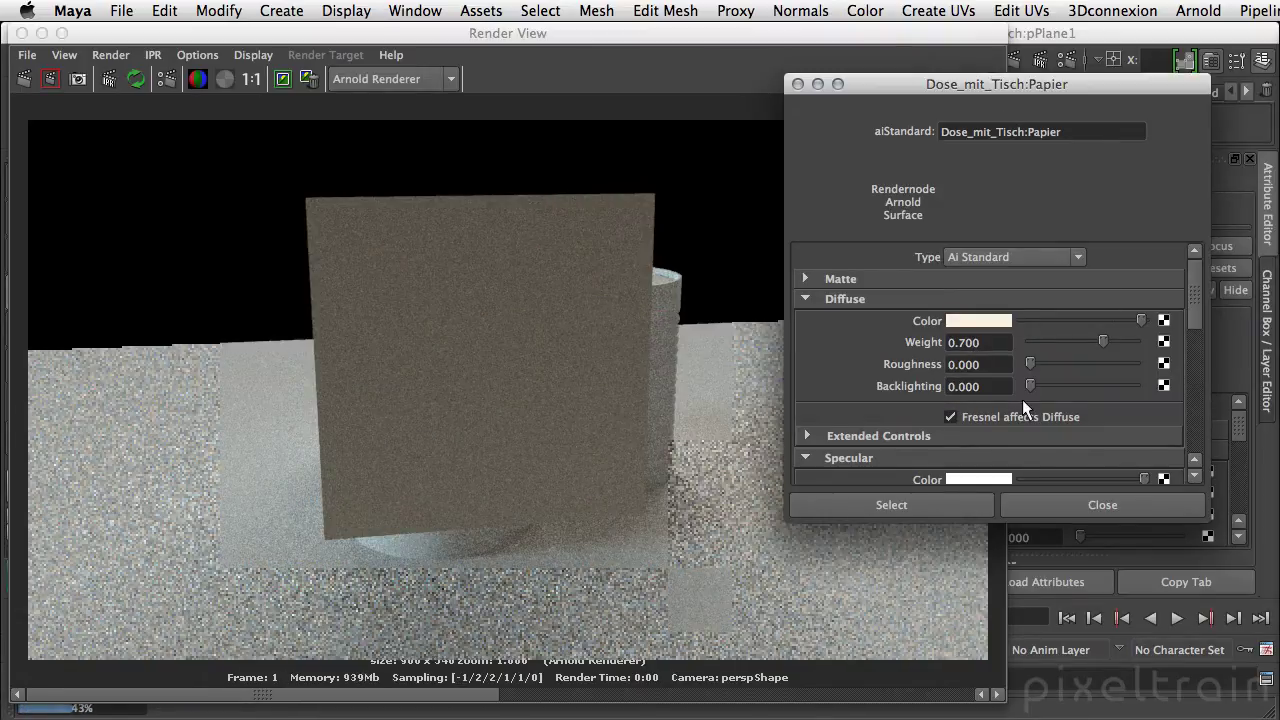
left_click_drag(1029, 385, 1077, 385)
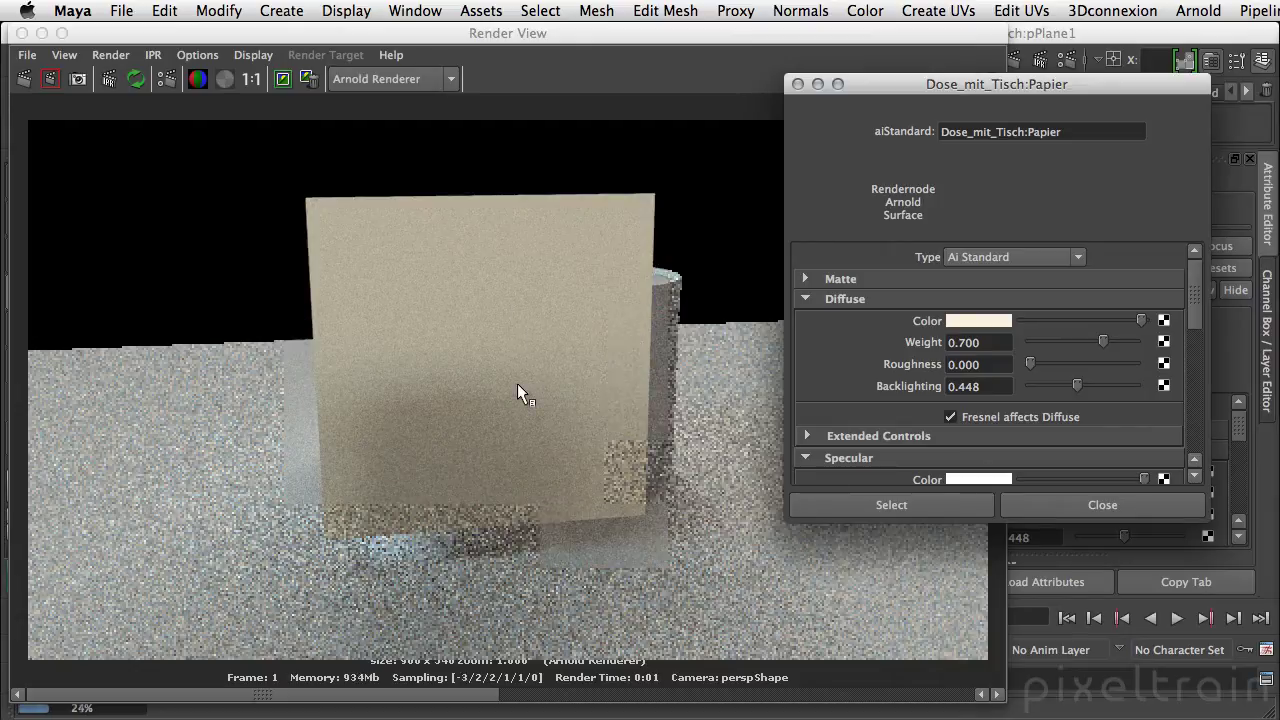
Re-render the scene to check the backlit paper, then close Render View and the Papier window.
left_click(395, 415)
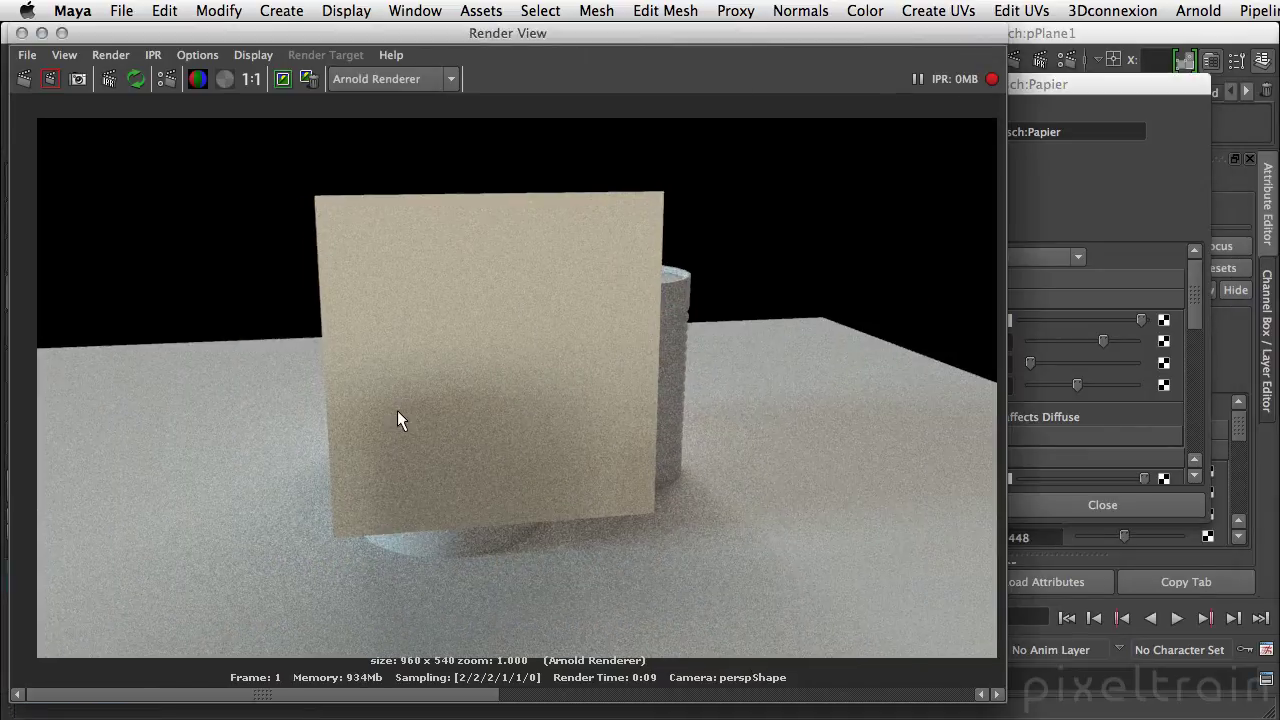
left_click_drag(178, 40, 859, 101)
mouse_move(354, 420)
left_mouse_down("alt")
mouse_move(586, 412)
mouse_move(332, 417)
mouse_move(363, 417)
left_mouse_up("alt")
left_click(735, 141)
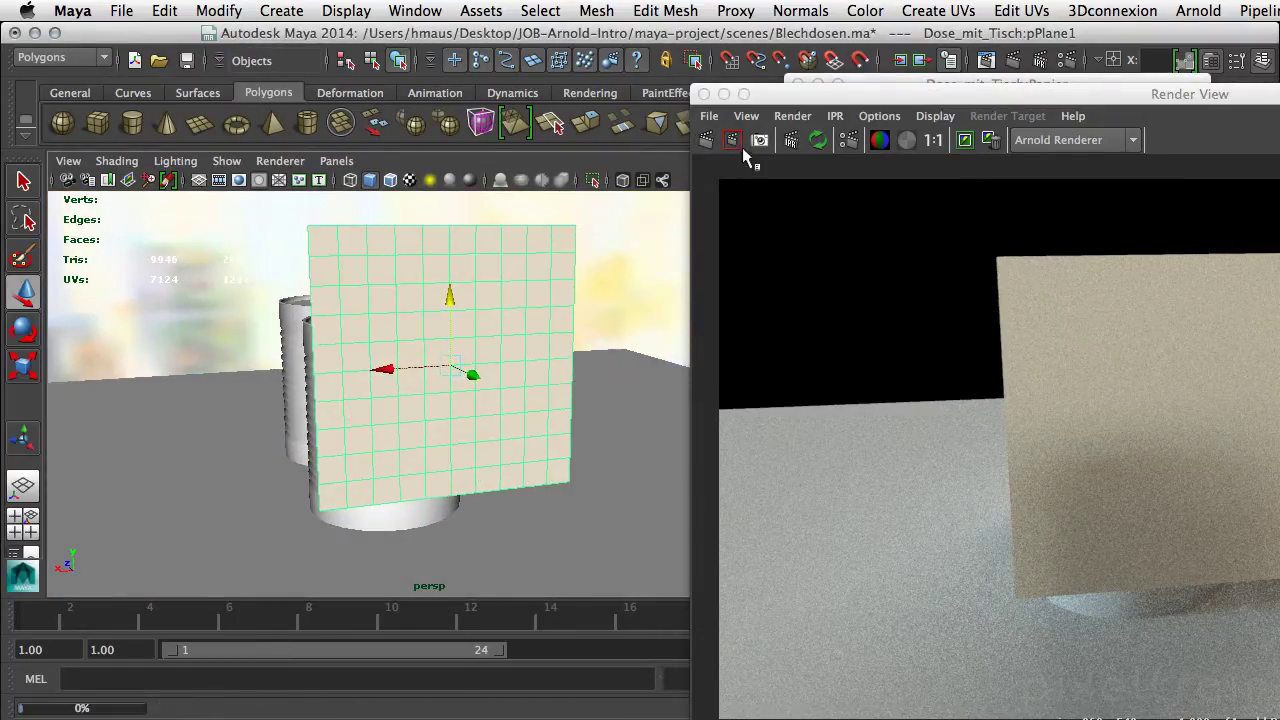
left_click_drag(790, 86, 249, 51)
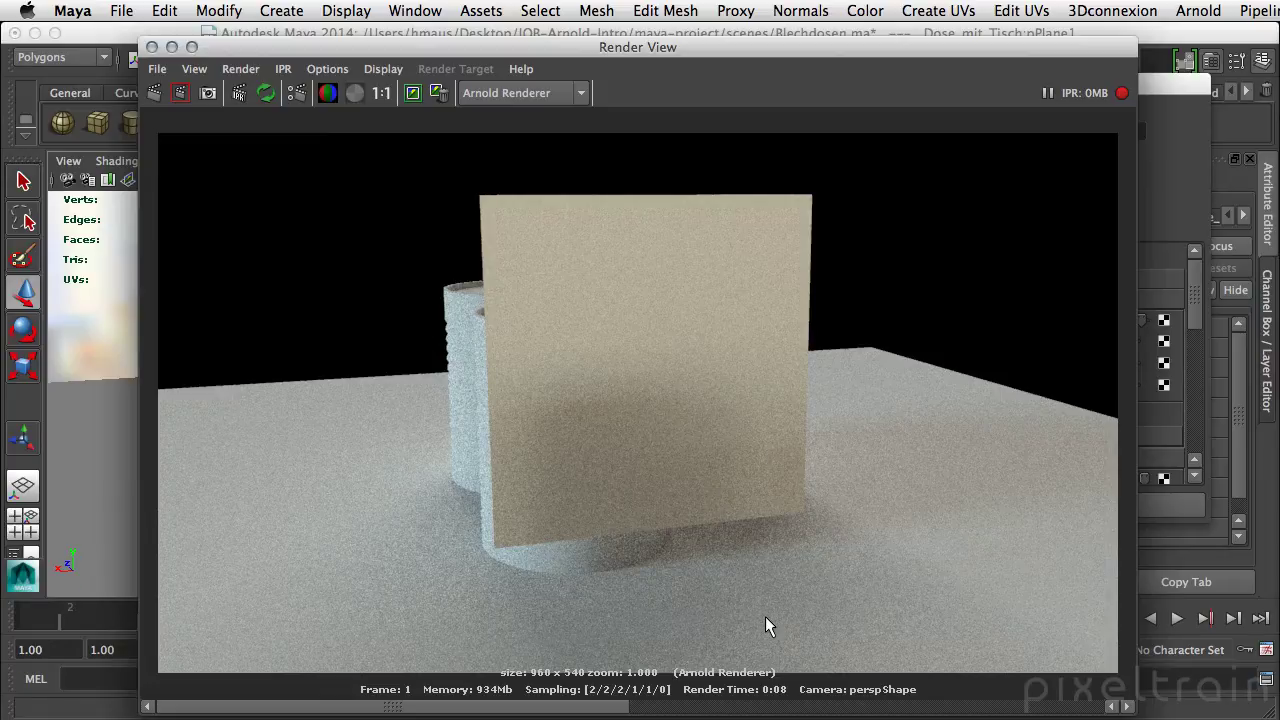
left_click(151, 47)
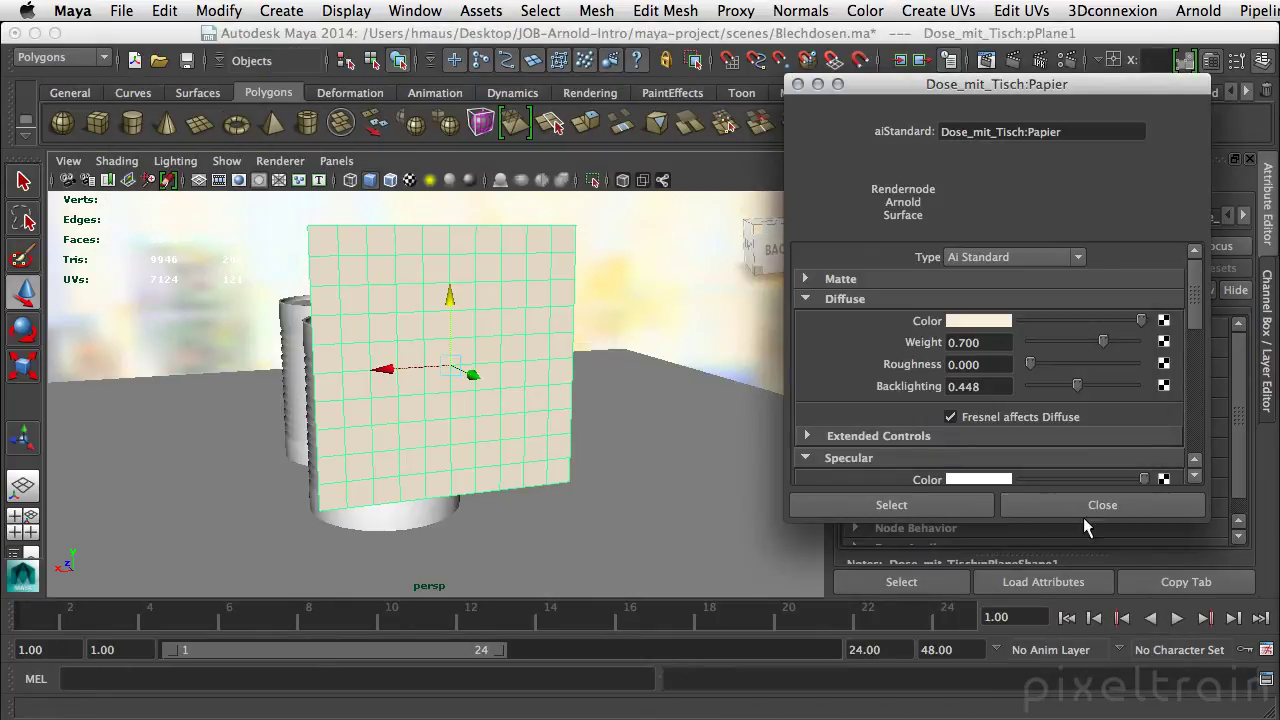
left_click(1084, 508)
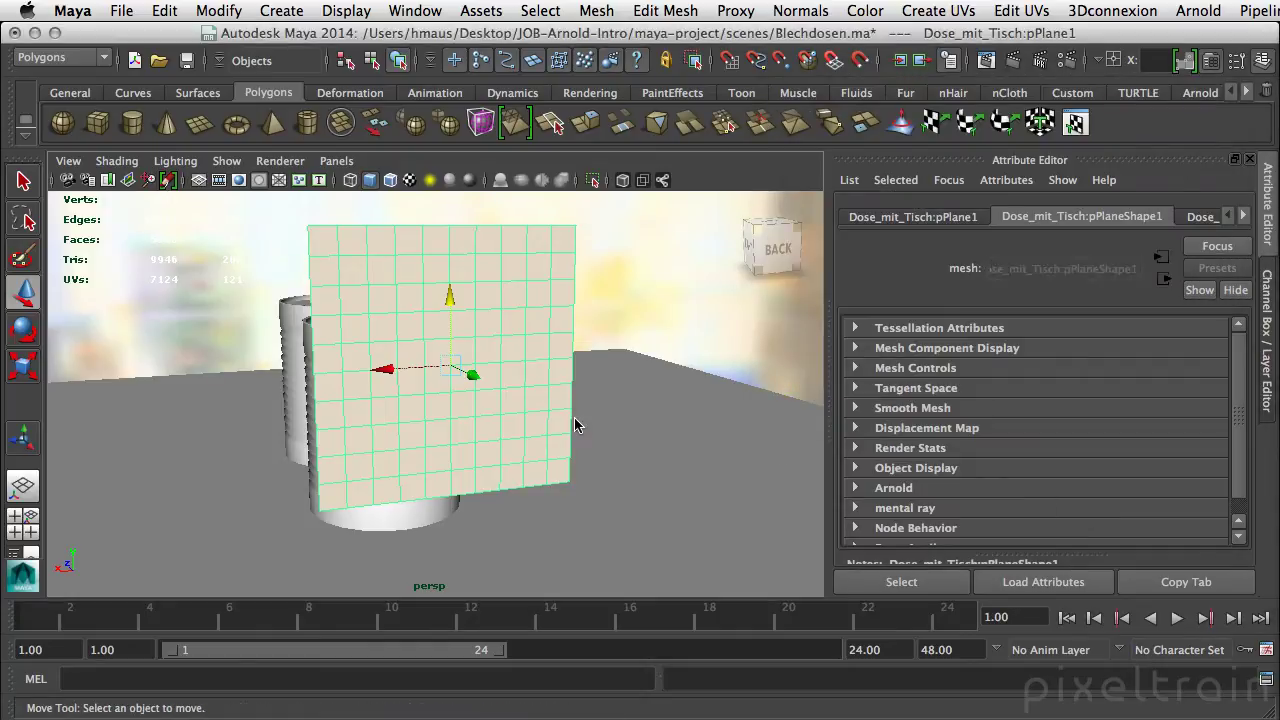
Delete the paper plane and open the cans' Dosen aiStandard shader in its own window.
key("Delete")
left_click(420, 430)
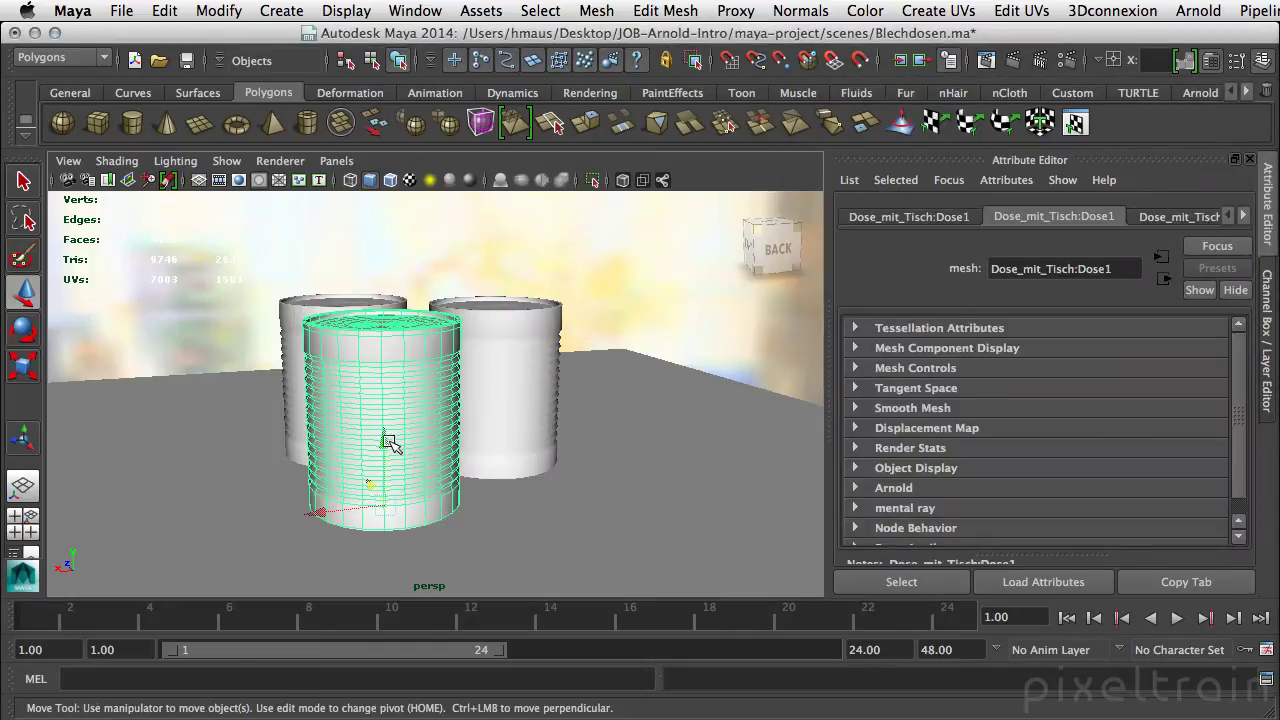
left_click(1182, 216)
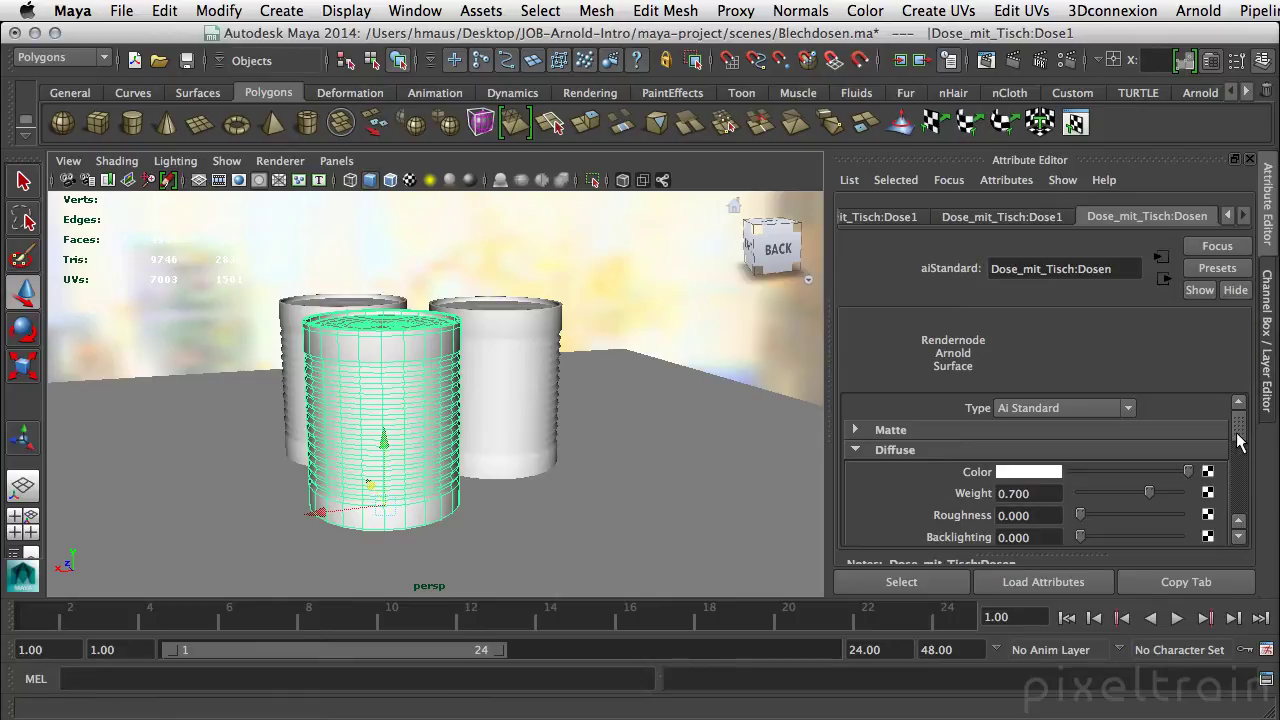
left_click(1186, 581)
mouse_move(1010, 491)
left_mouse_down()
mouse_move(1010, 91)
mouse_move(944, 64)
left_mouse_up()
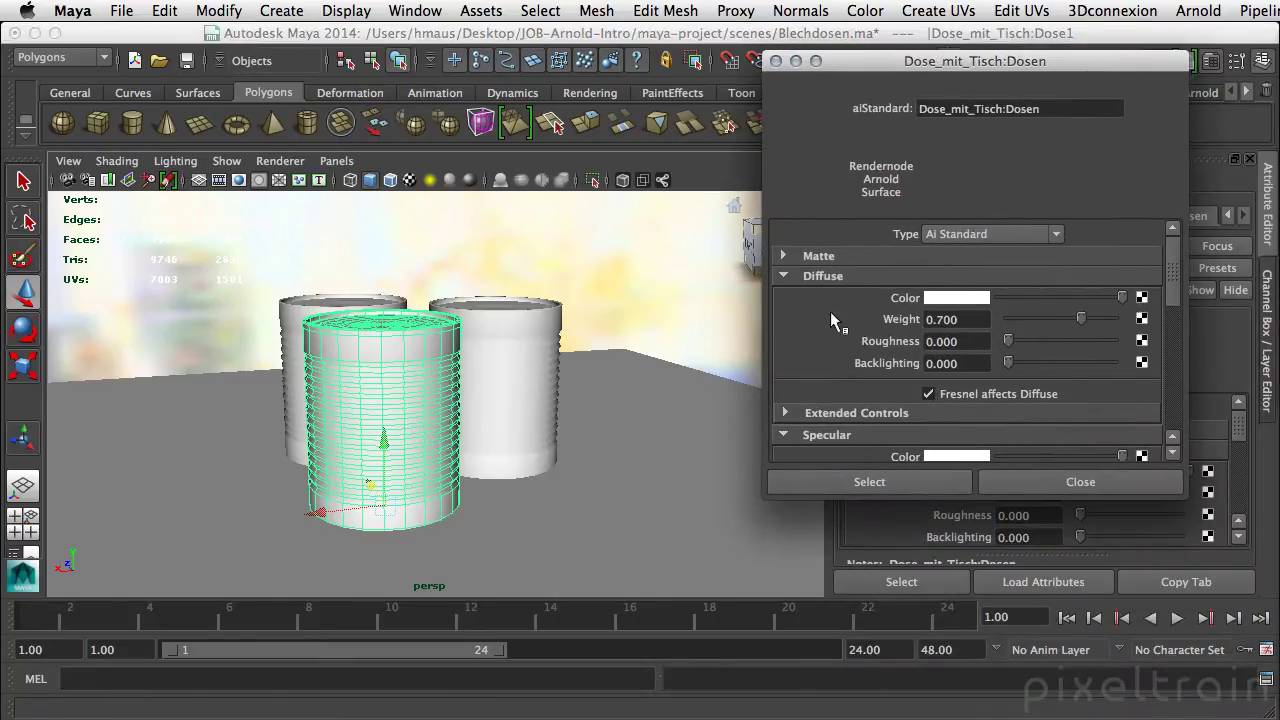
Collapse Diffuse, resize the shader window to show Specular, and start an Arnold IPR render.
left_click(785, 270)
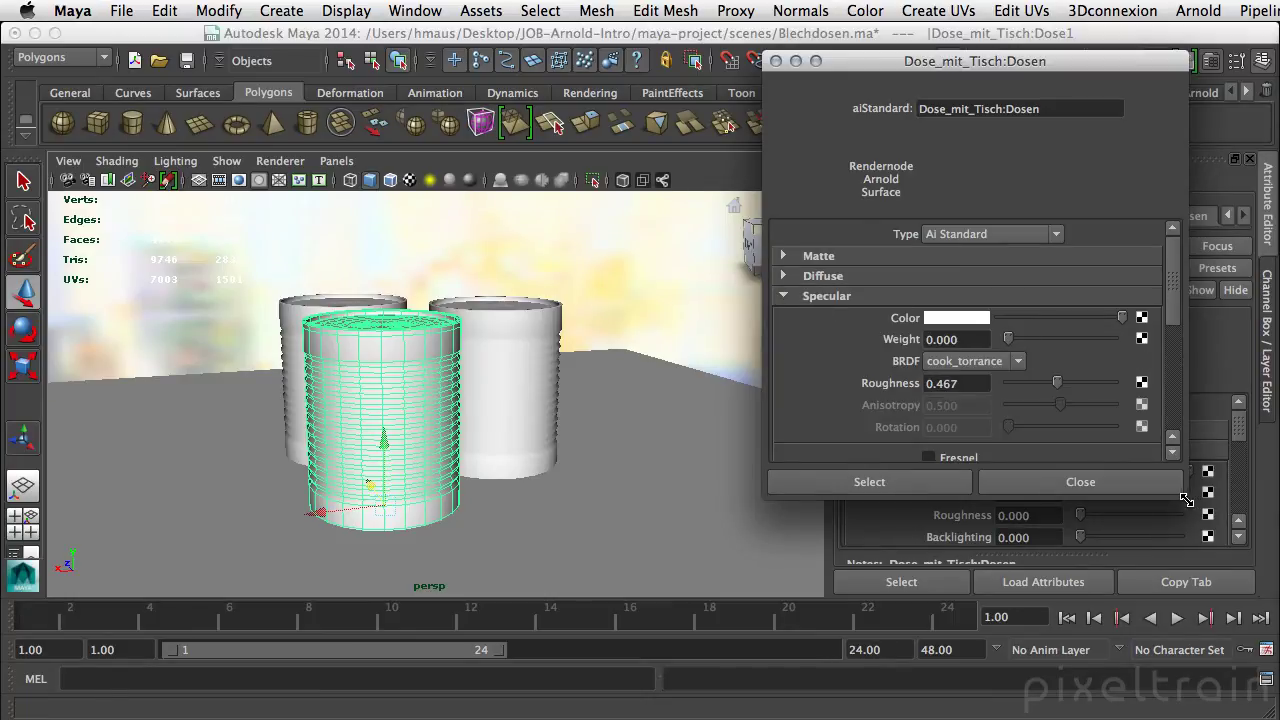
left_click_drag(1186, 499, 1228, 700)
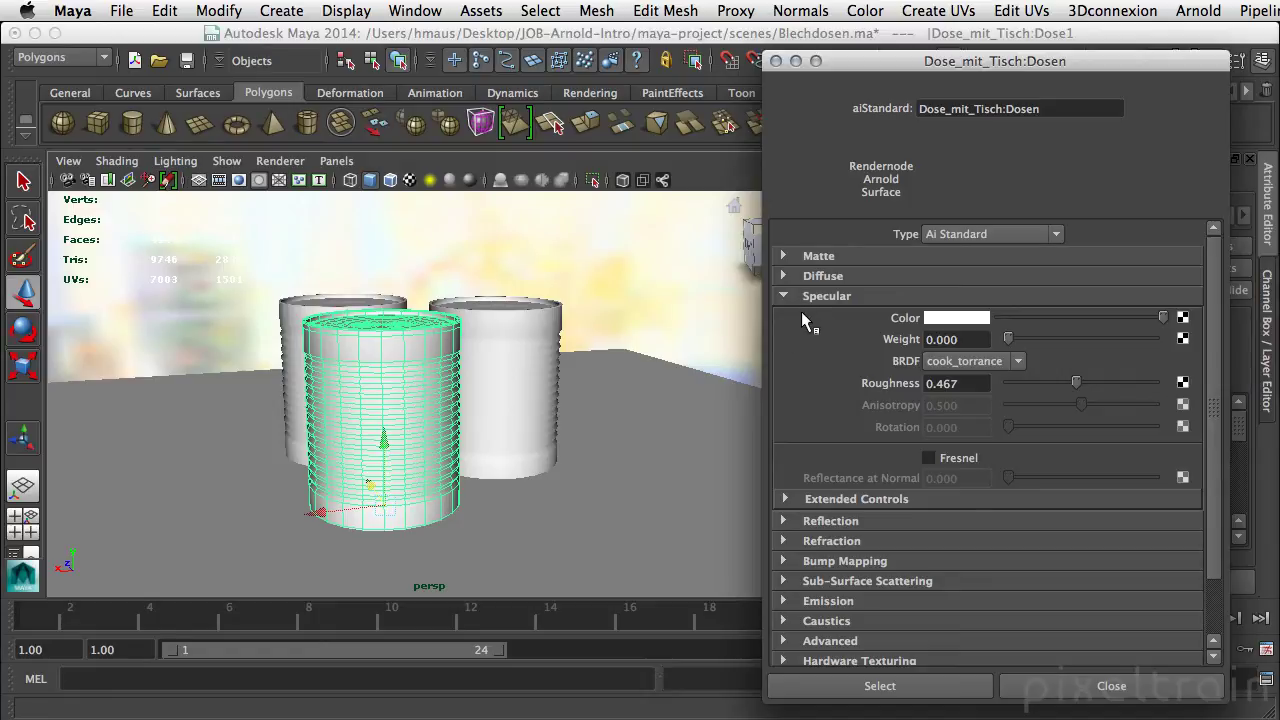
left_click_drag(843, 62, 1033, 92)
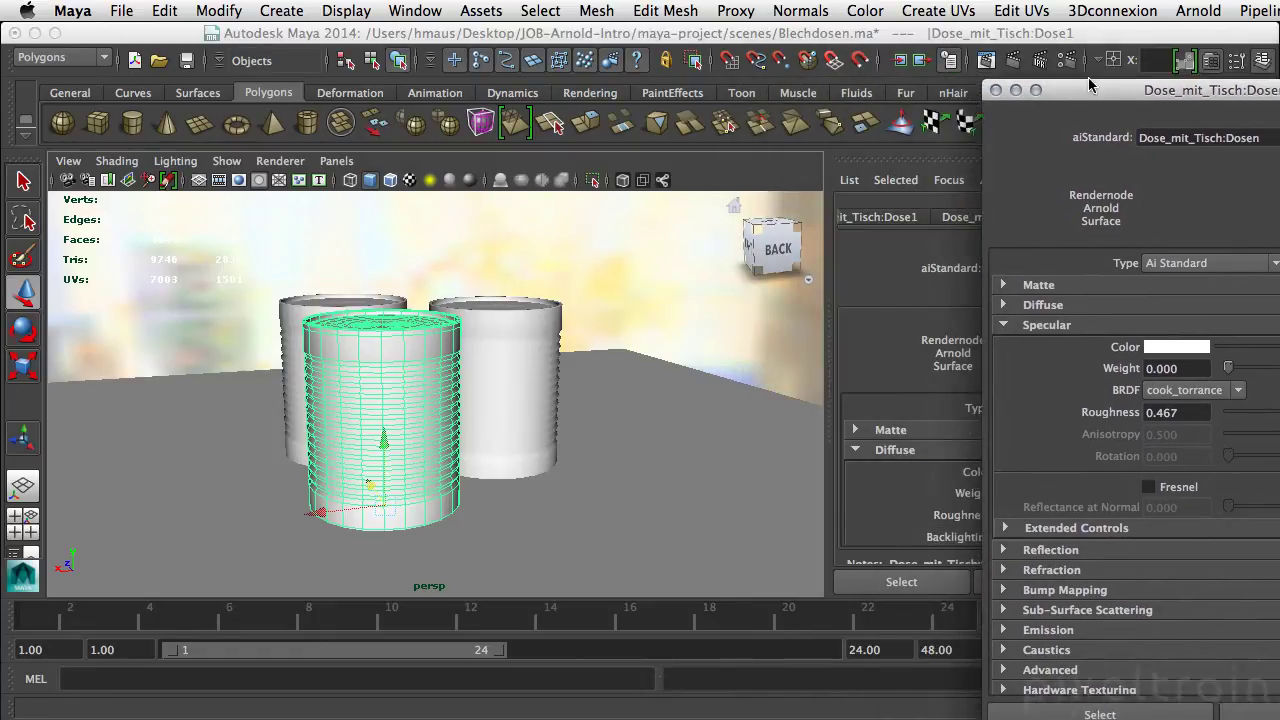
left_click(1040, 64)
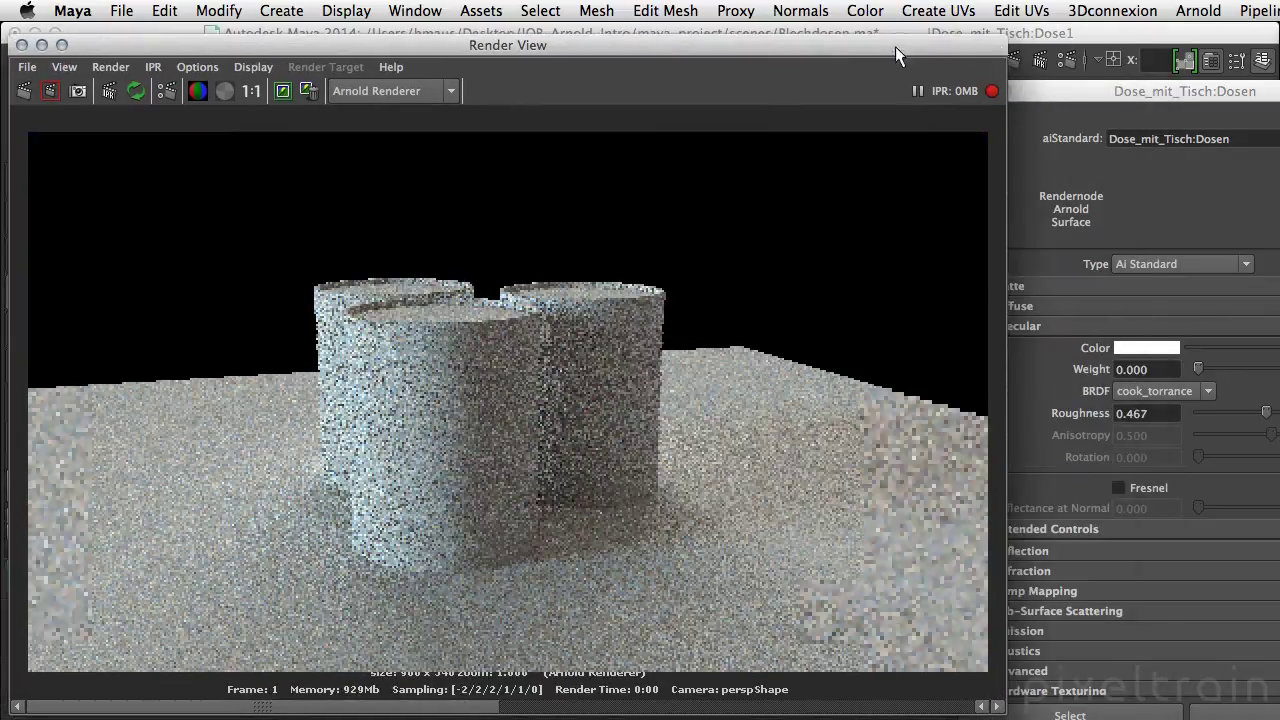
Shrink the render window beside the shader and set specular weight 0.445, roughness 0.000.
left_click_drag(895, 46, 887, 51)
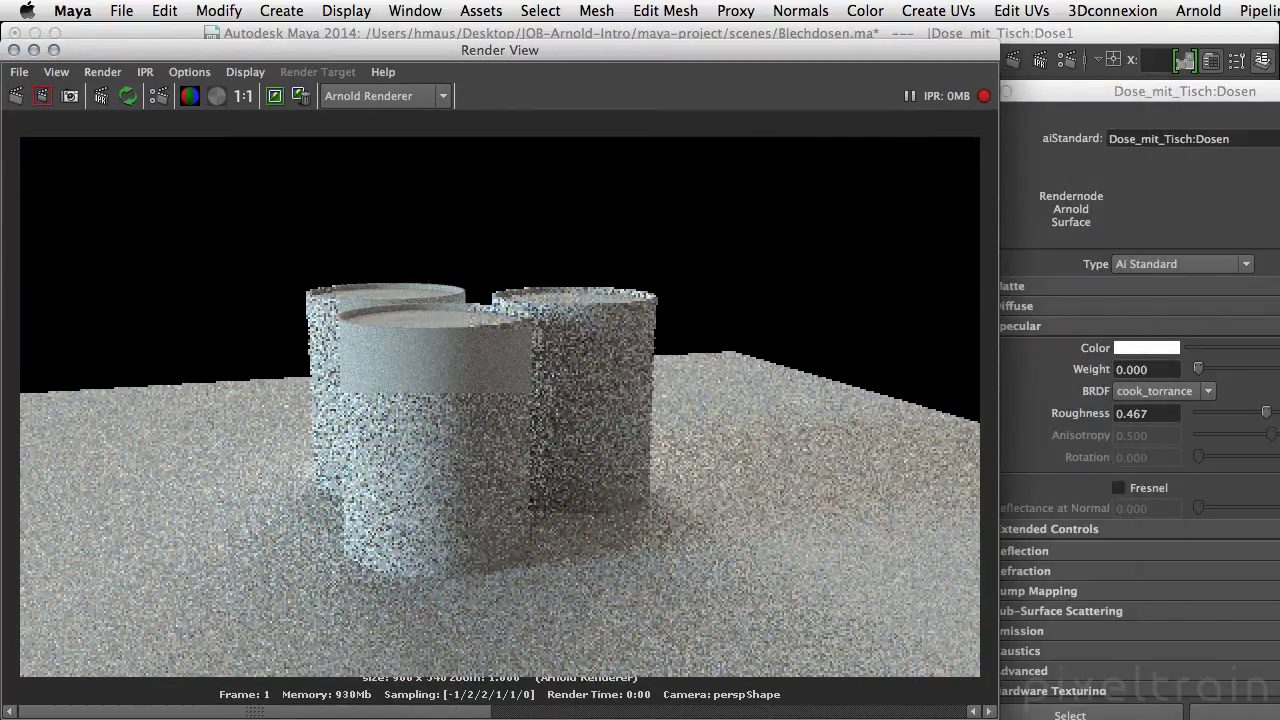
left_click_drag(705, 655, 663, 625)
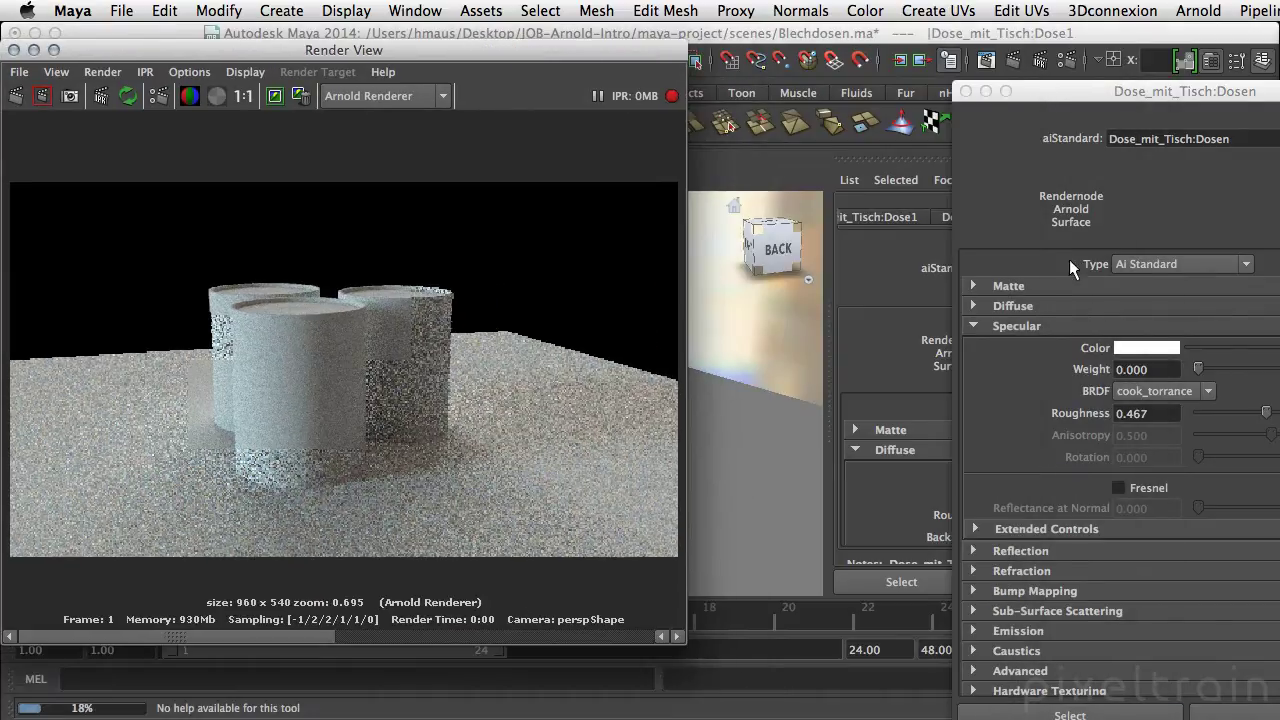
left_click_drag(1118, 90, 868, 52)
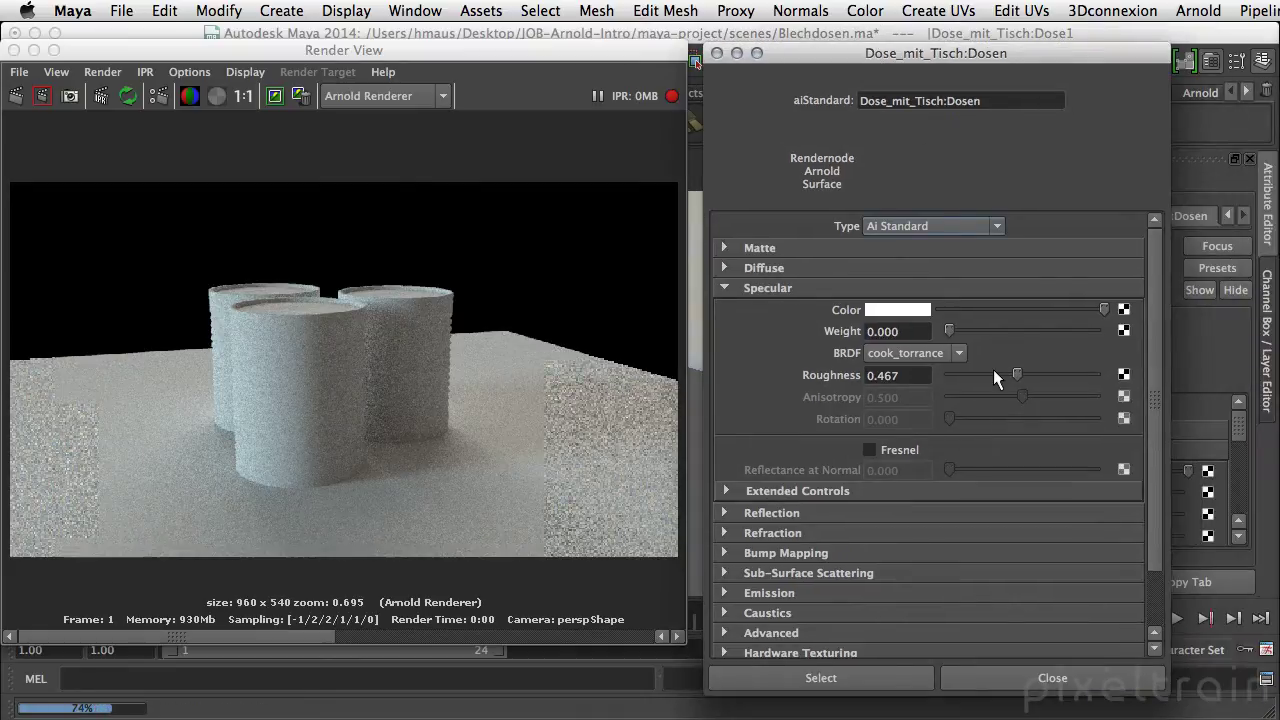
left_click_drag(946, 330, 1015, 329)
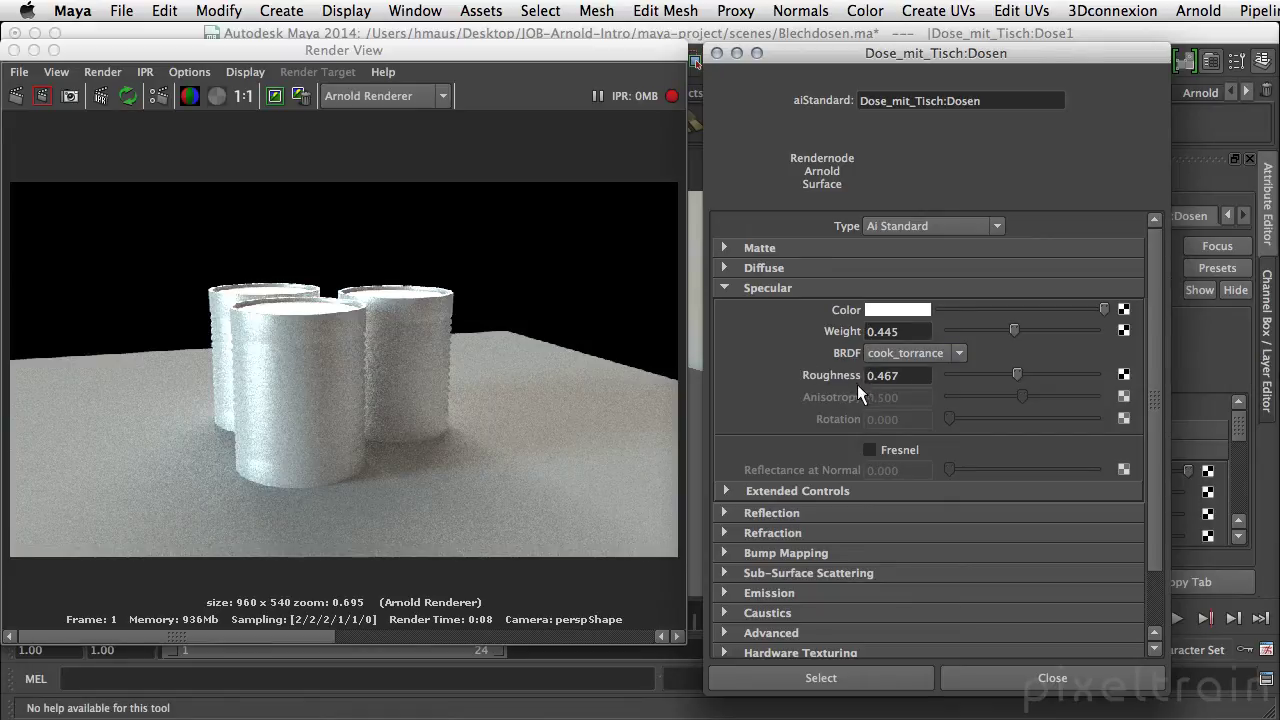
left_click_drag(1017, 378, 949, 378)
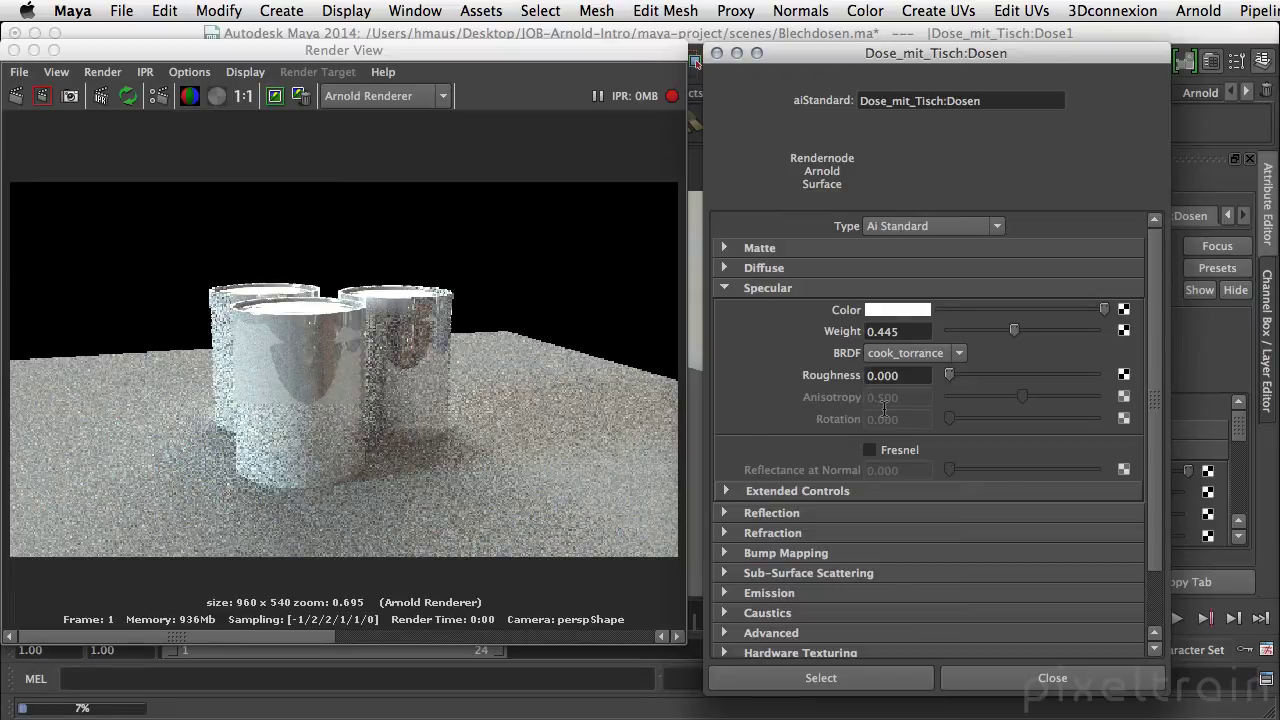
Raise specular weight to 0.644, switch the BRDF to ward_duer, and set roughness 0.541.
left_click_drag(1016, 324, 1042, 324)
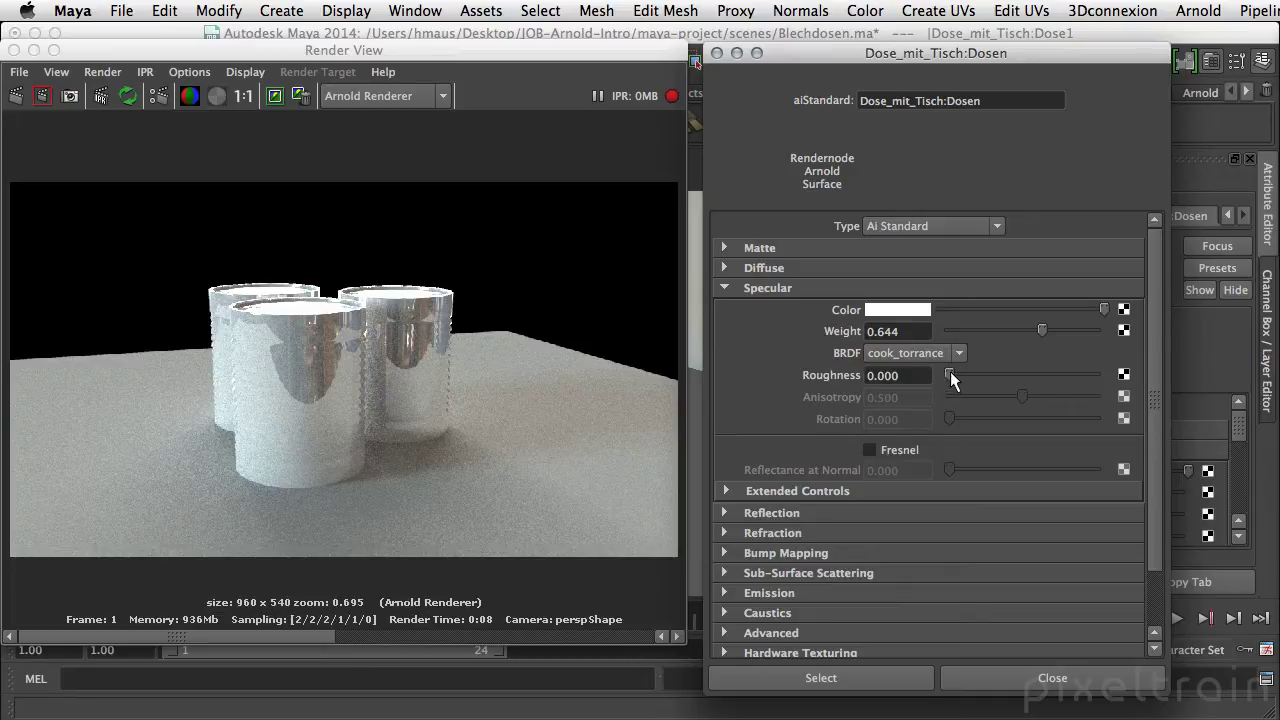
left_click_drag(950, 371, 985, 377)
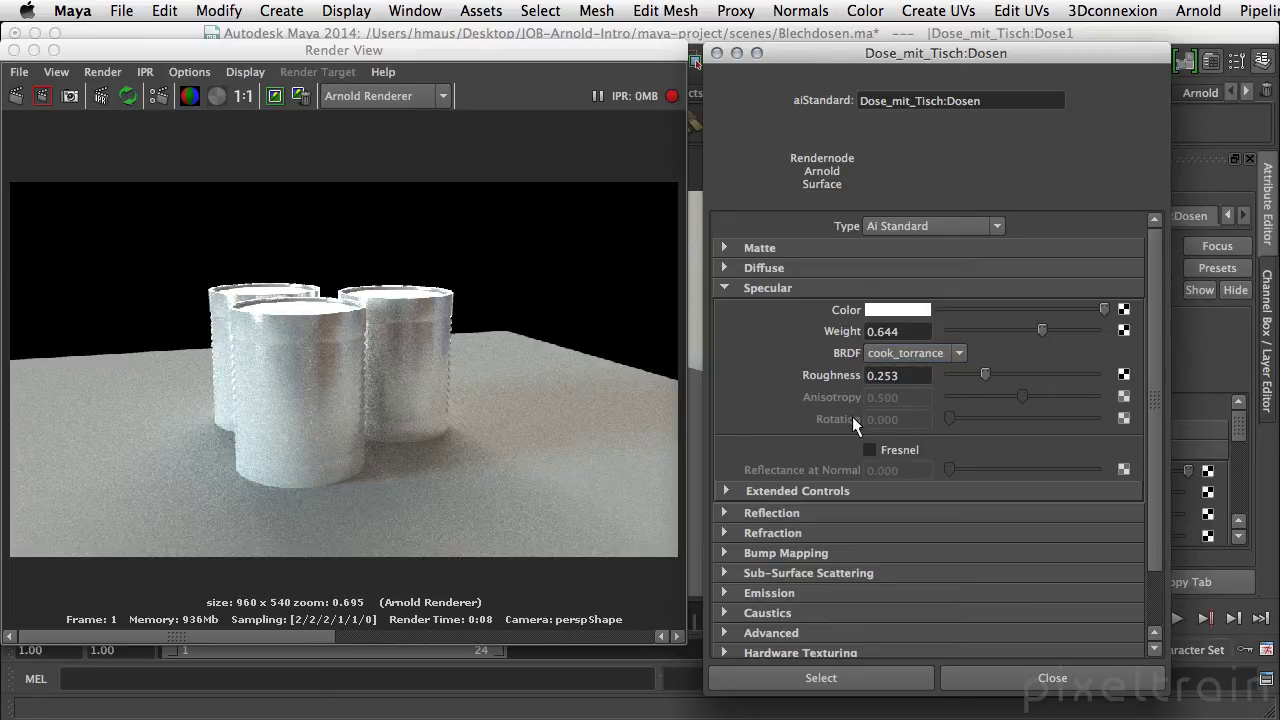
left_click(958, 353)
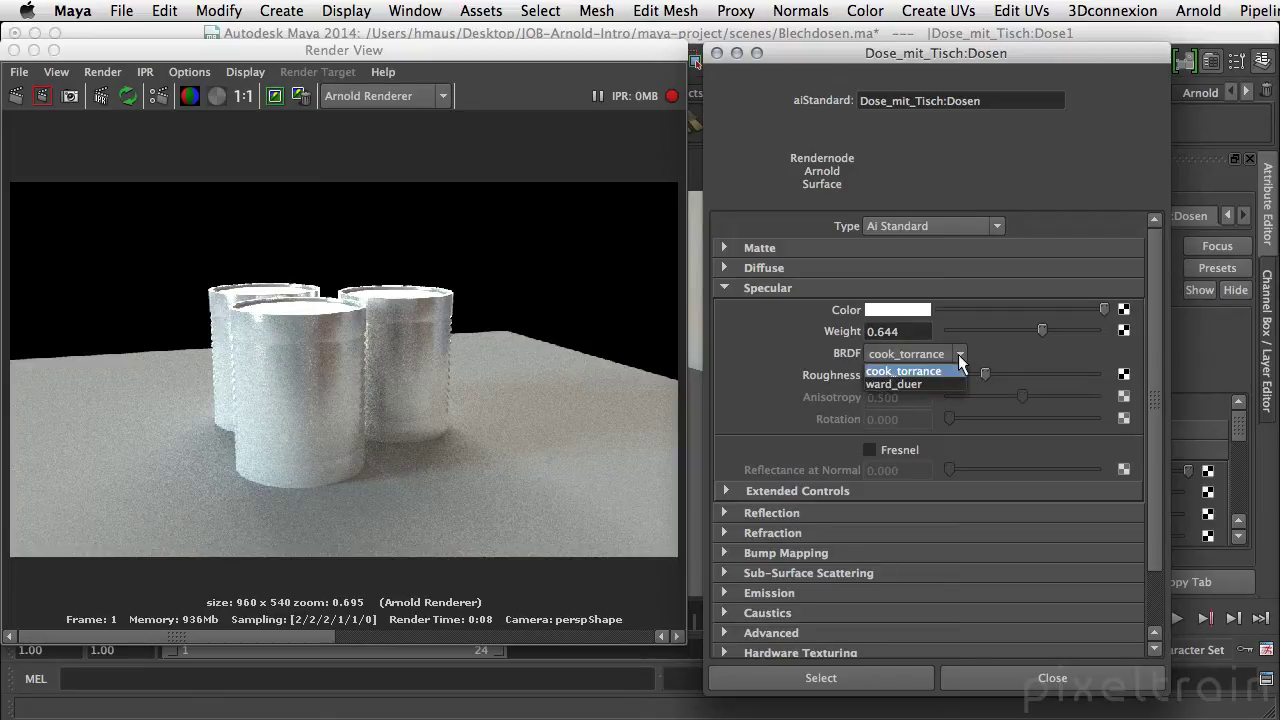
left_click(926, 385)
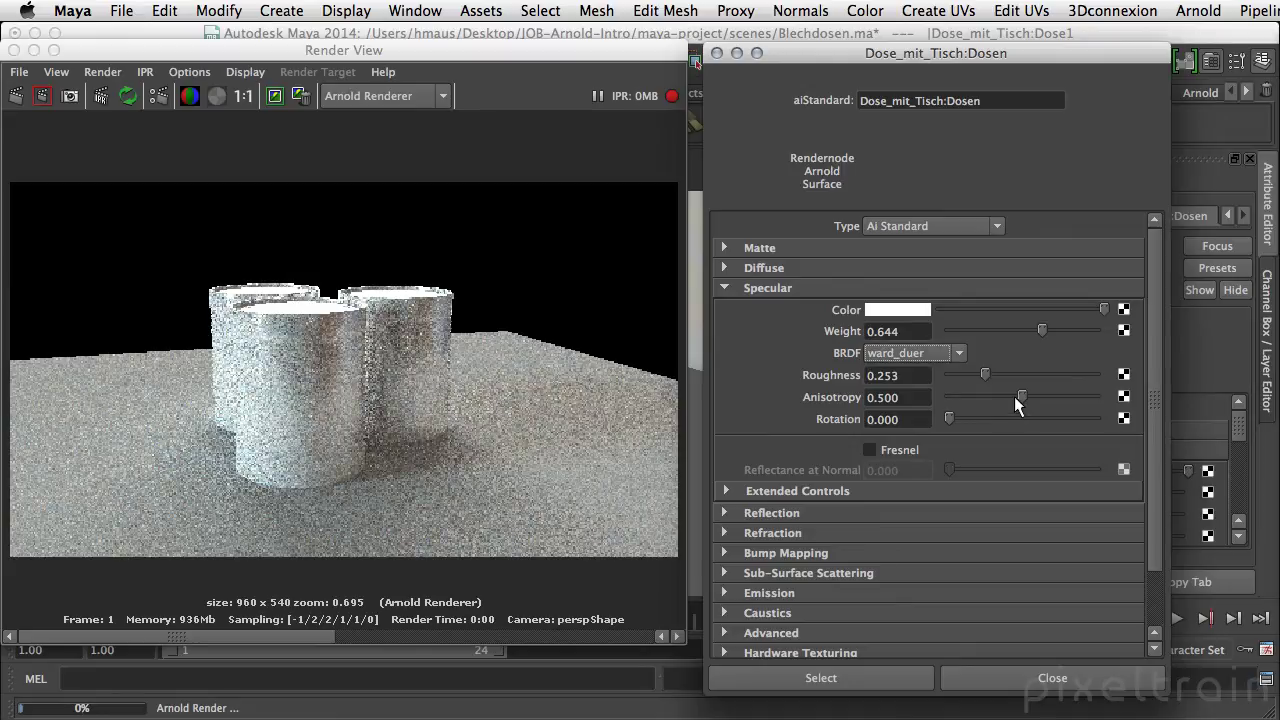
mouse_move(983, 371)
left_mouse_down()
mouse_move(966, 375)
mouse_move(1028, 383)
left_mouse_up()
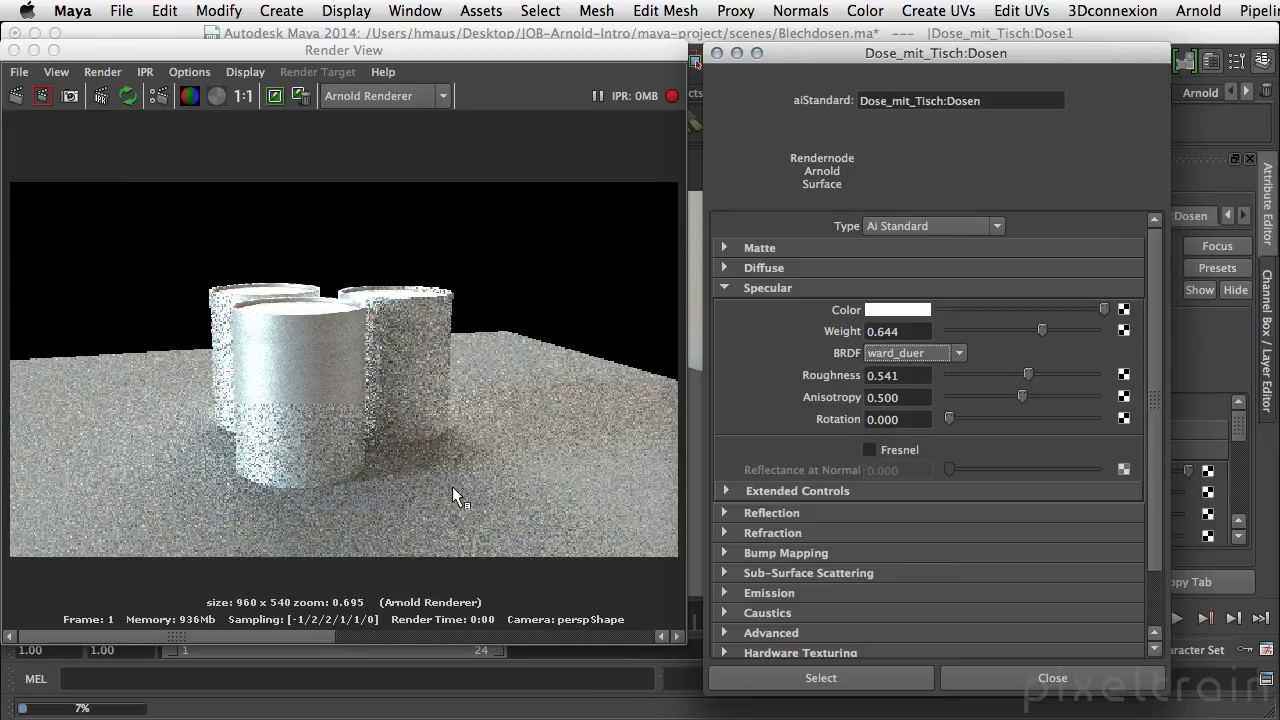
mouse_move(290, 50)
left_mouse_down()
mouse_move(490, 100)
mouse_move(795, 82)
left_mouse_up()
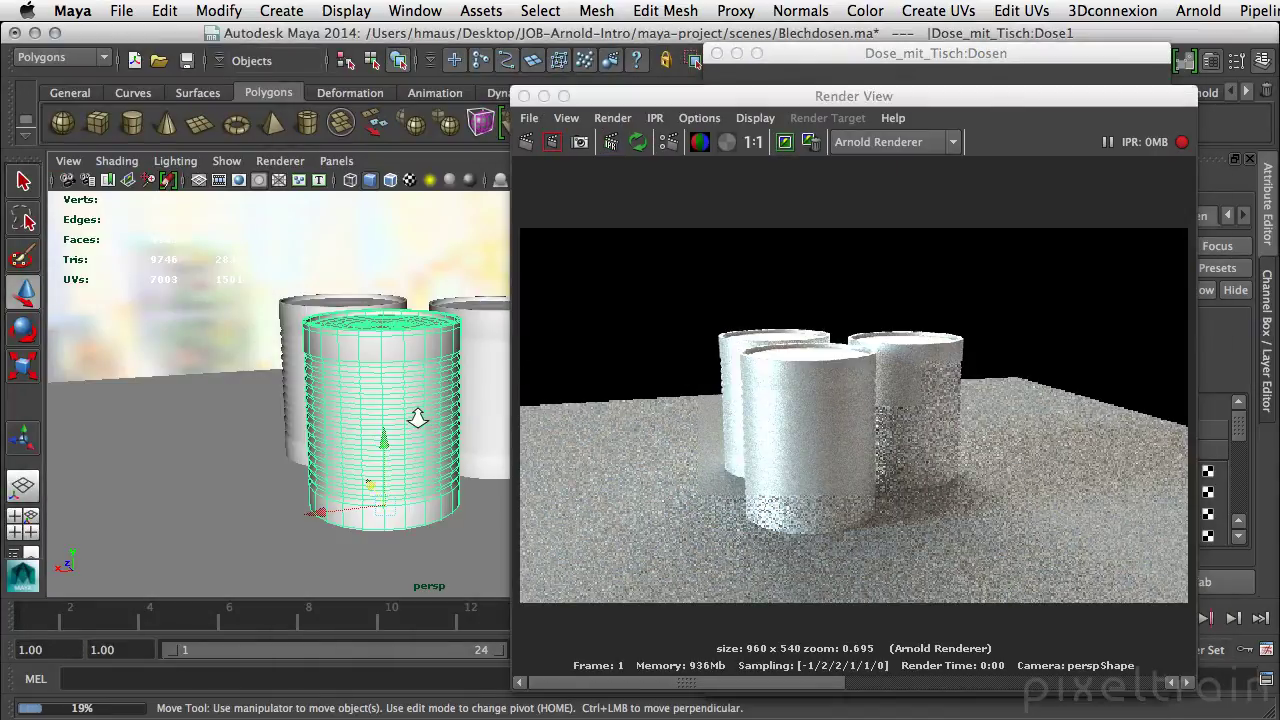
Bring the viewport camera closer to the can and set specular anisotropy to 0.890.
right_click_drag(414, 417, 588, 378, "alt")
left_click_drag(374, 403, 389, 391, "alt")
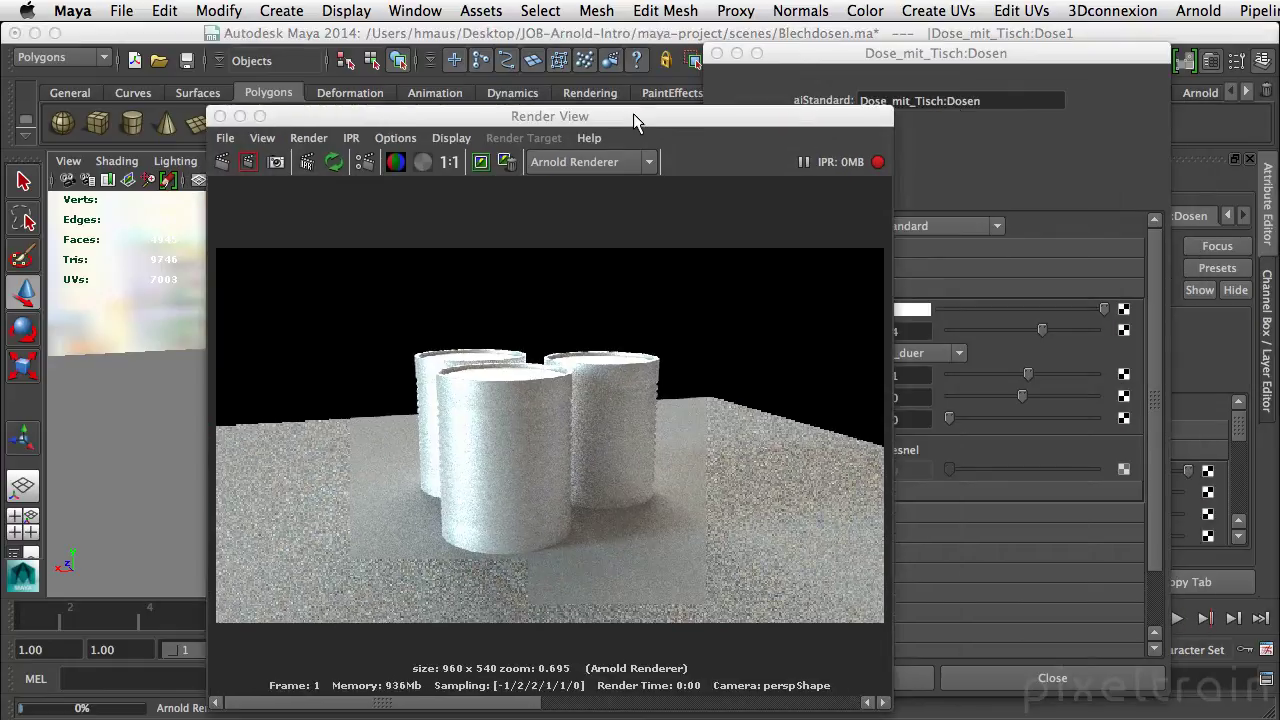
left_click_drag(952, 95, 513, 69)
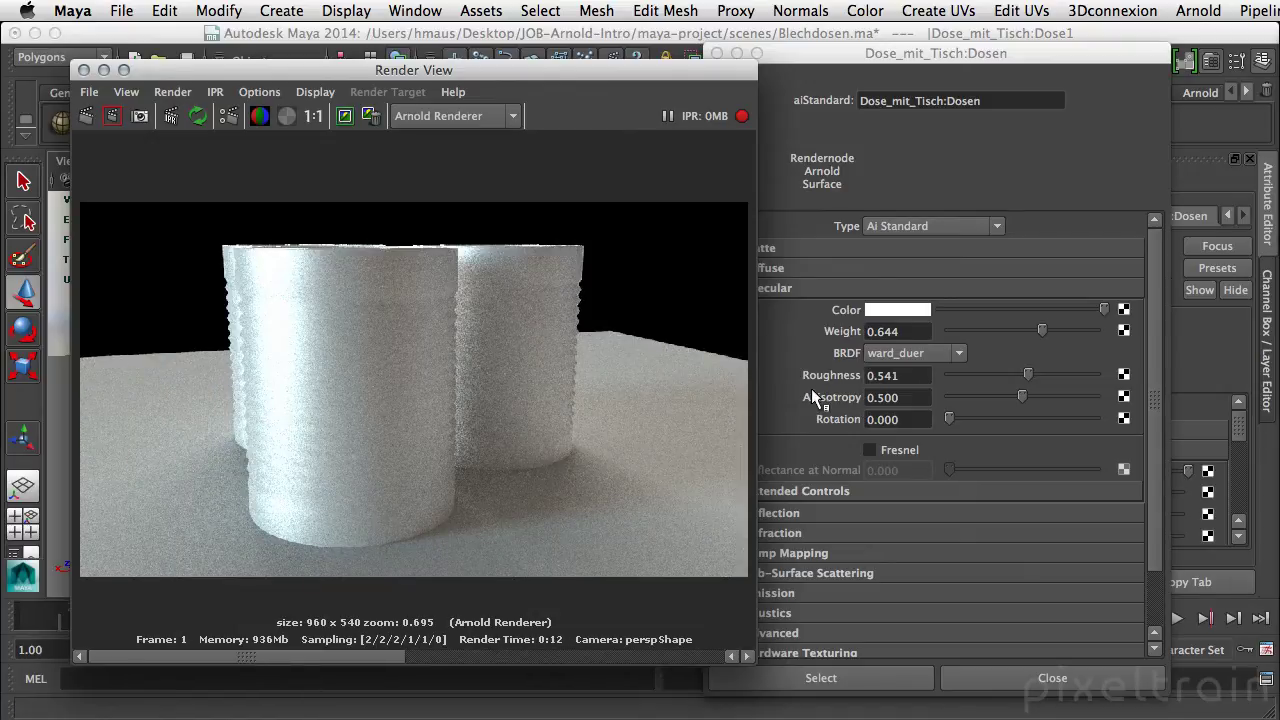
mouse_move(1022, 396)
left_mouse_down()
mouse_move(1080, 396)
mouse_move(993, 401)
mouse_move(1081, 401)
left_mouse_up()
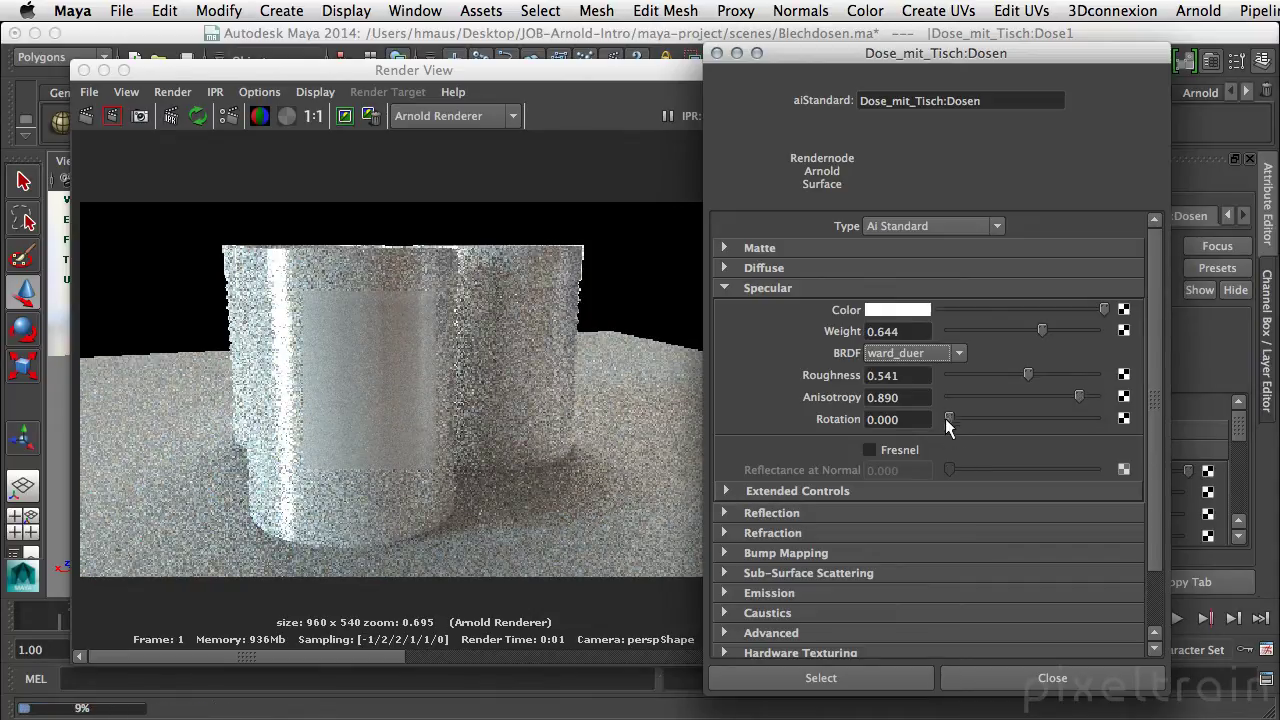
Set specular rotation to 0.459 and switch the specular BRDF to cook_torrance.
left_click_drag(954, 422, 951, 417)
left_click_drag(958, 418, 1016, 418)
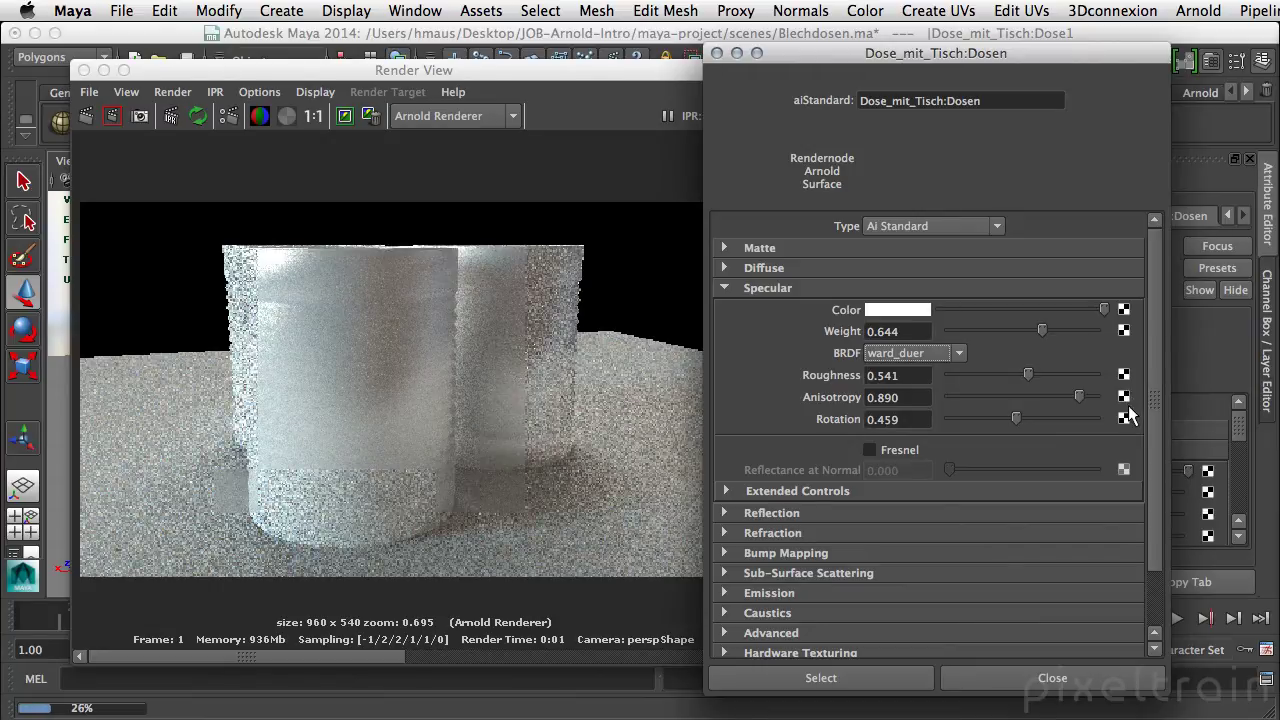
left_click(913, 350)
left_click(913, 368)
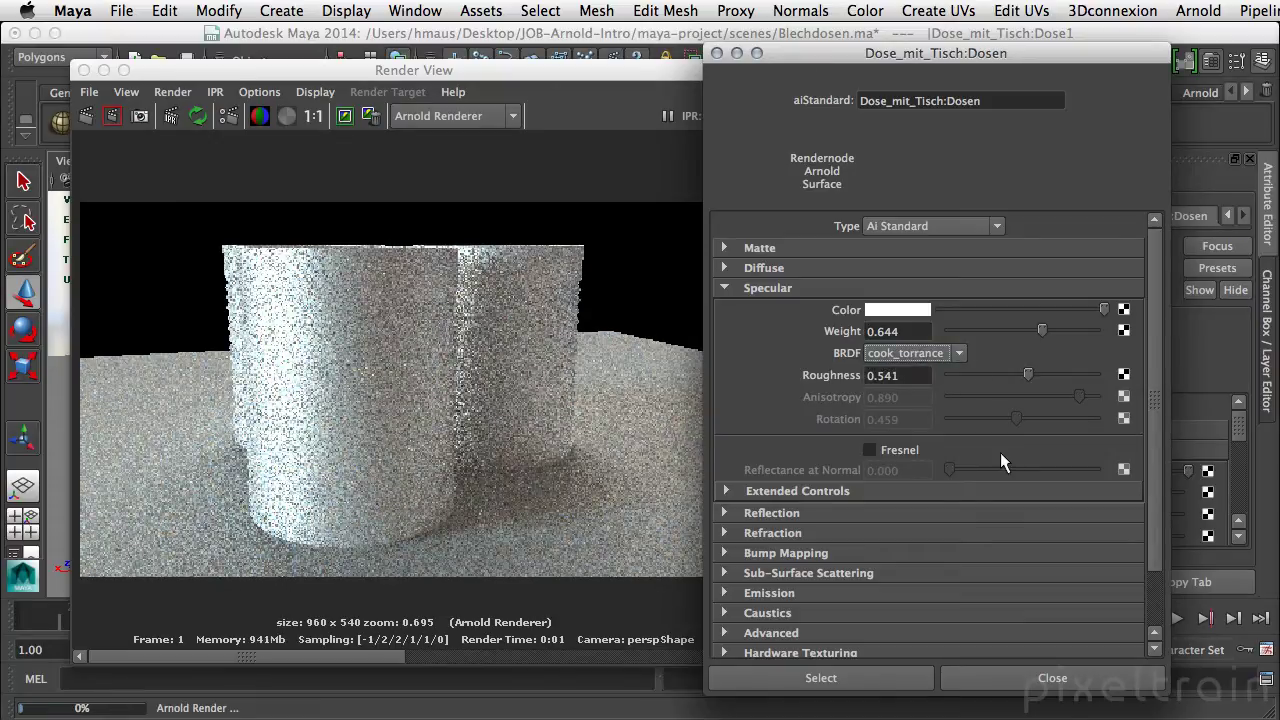
Set specular roughness 0.212, enable Fresnel with reflectance at normal 0.507, then collapse Specular.
left_click(874, 449)
left_click(900, 450)
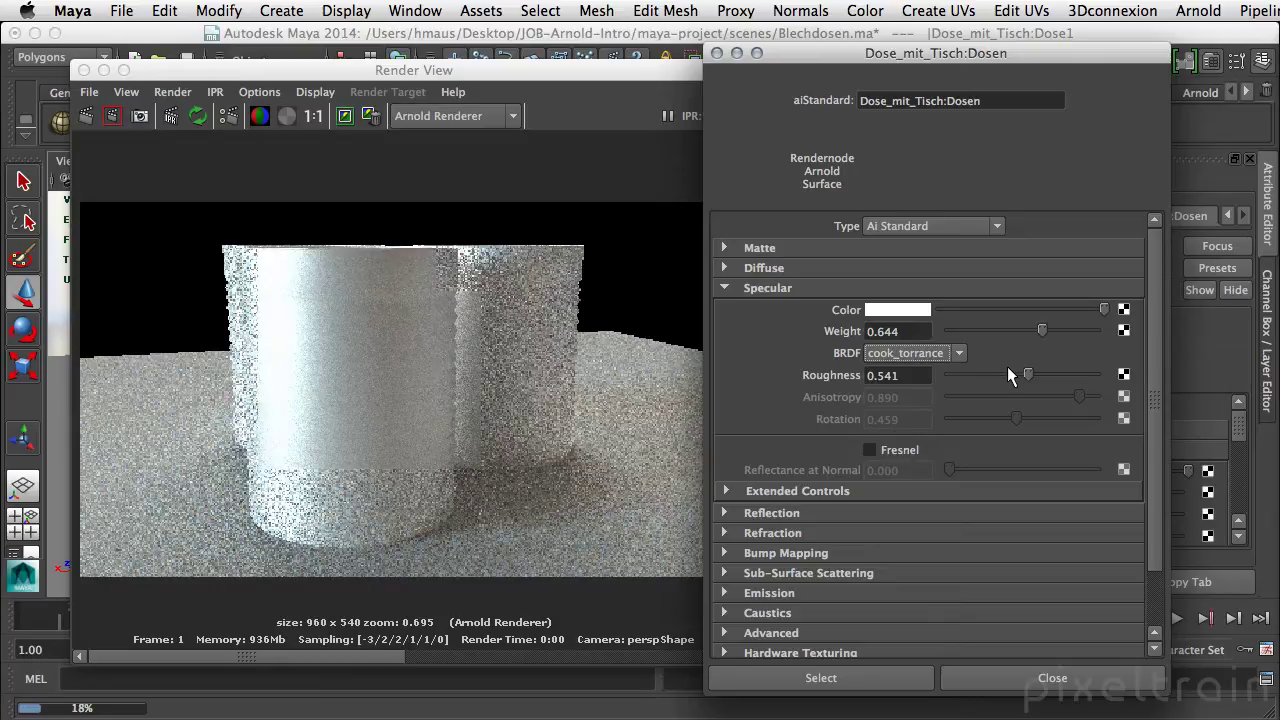
left_click_drag(1027, 374, 980, 372)
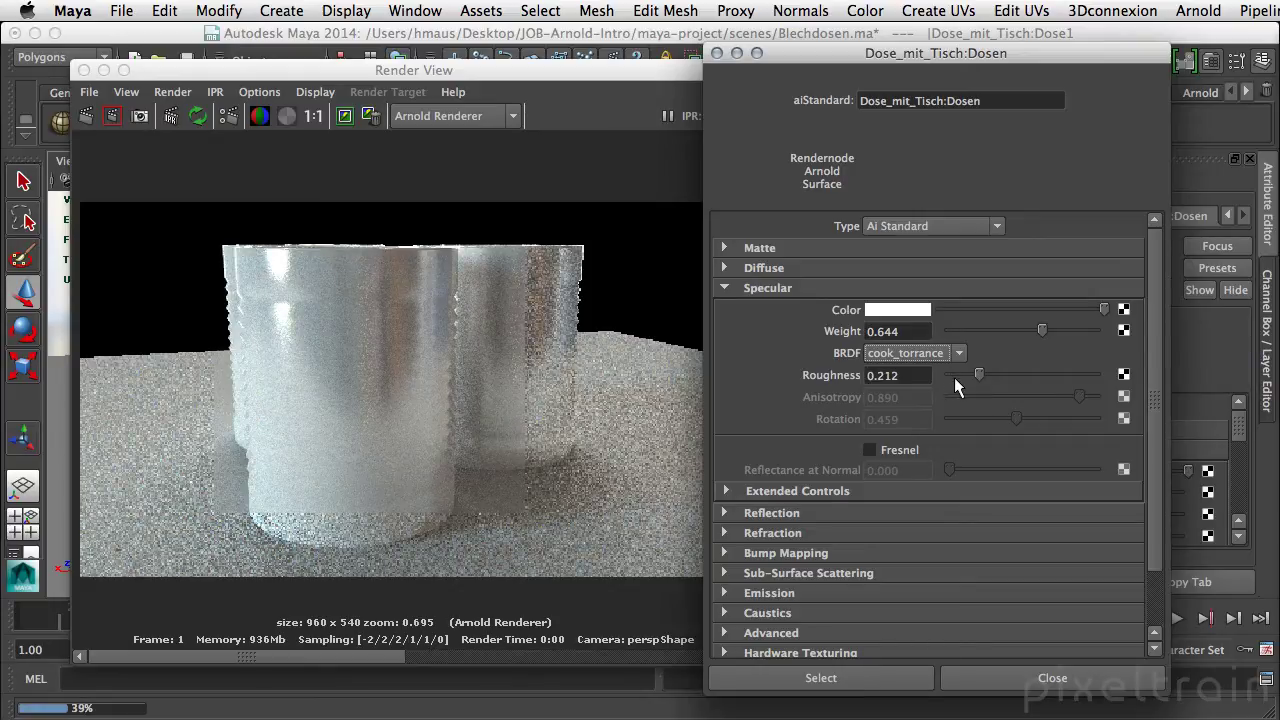
left_click(869, 450)
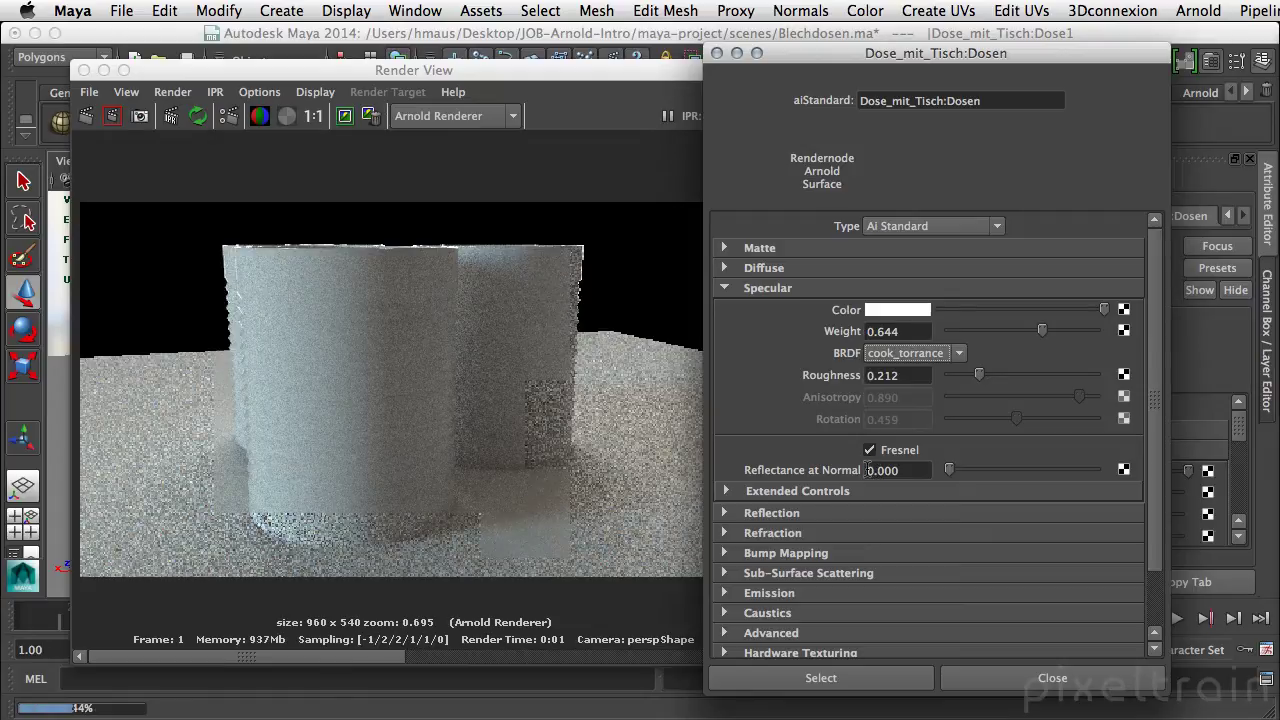
mouse_move(953, 469)
left_mouse_down()
mouse_move(1034, 470)
mouse_move(1022, 468)
left_mouse_up()
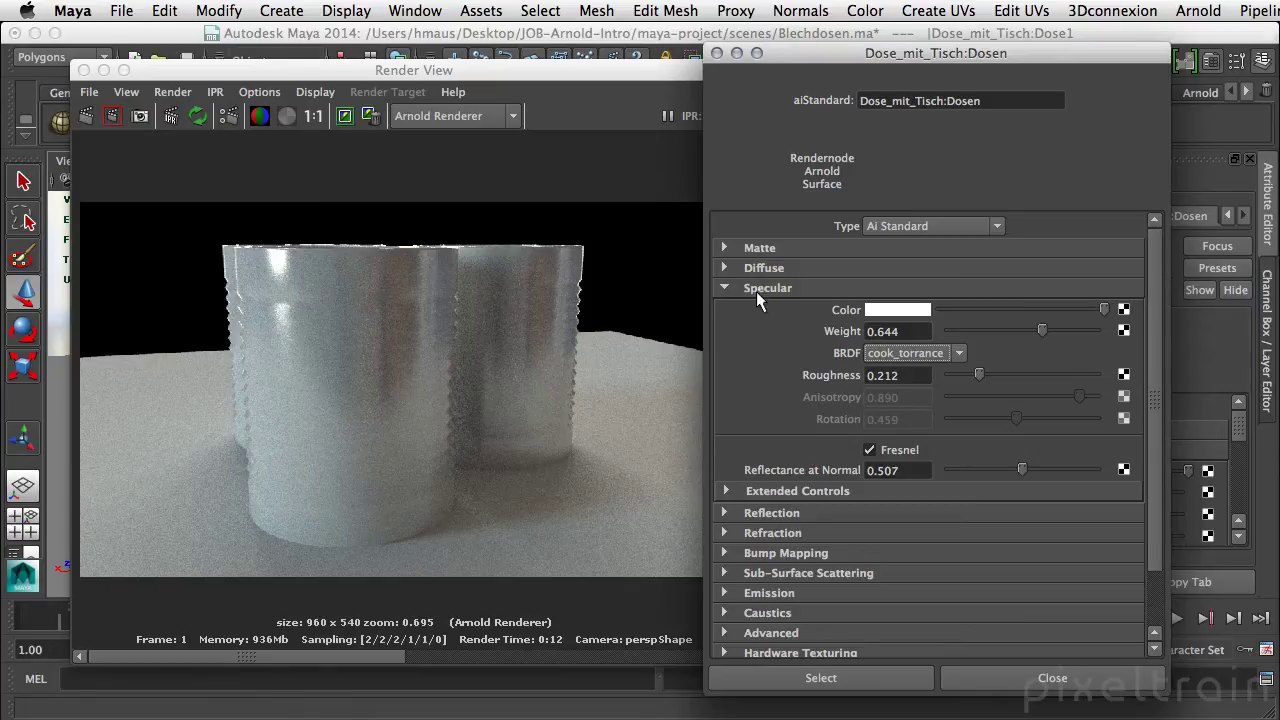
left_click(725, 285)
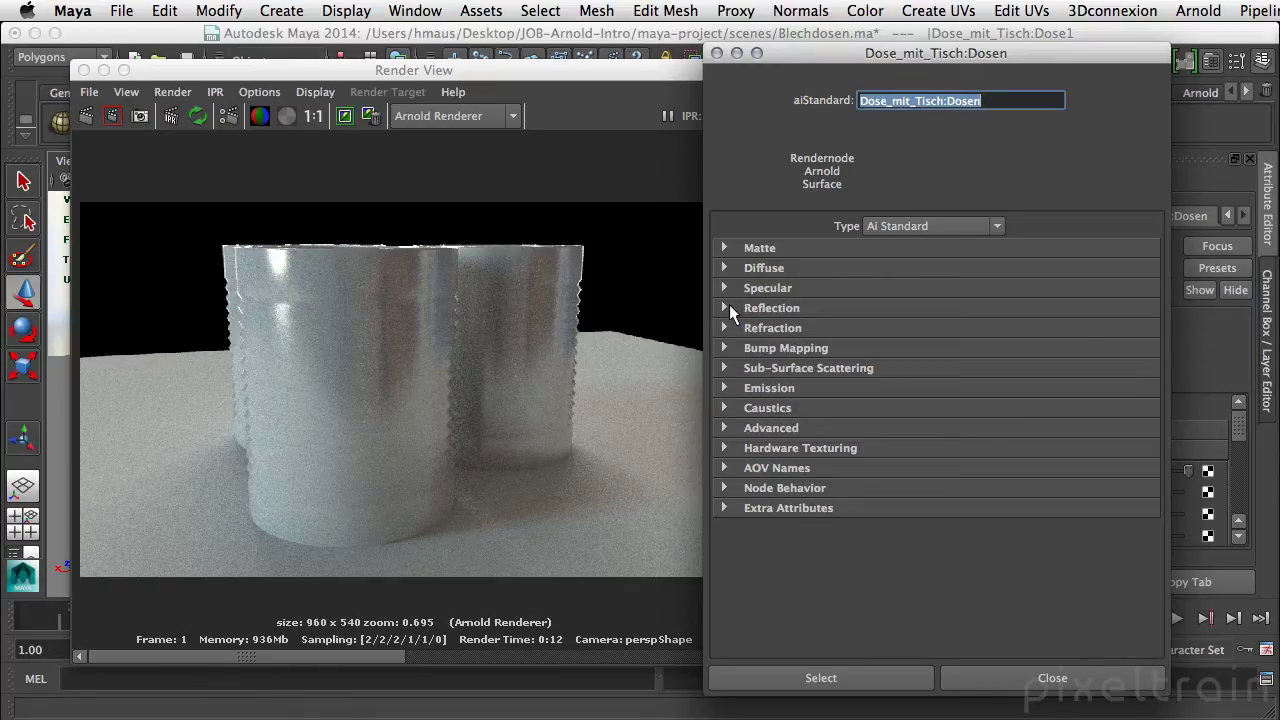
Try reflection weight 0.356 and lower specular reflectance at normal to 0.356.
left_click(726, 306)
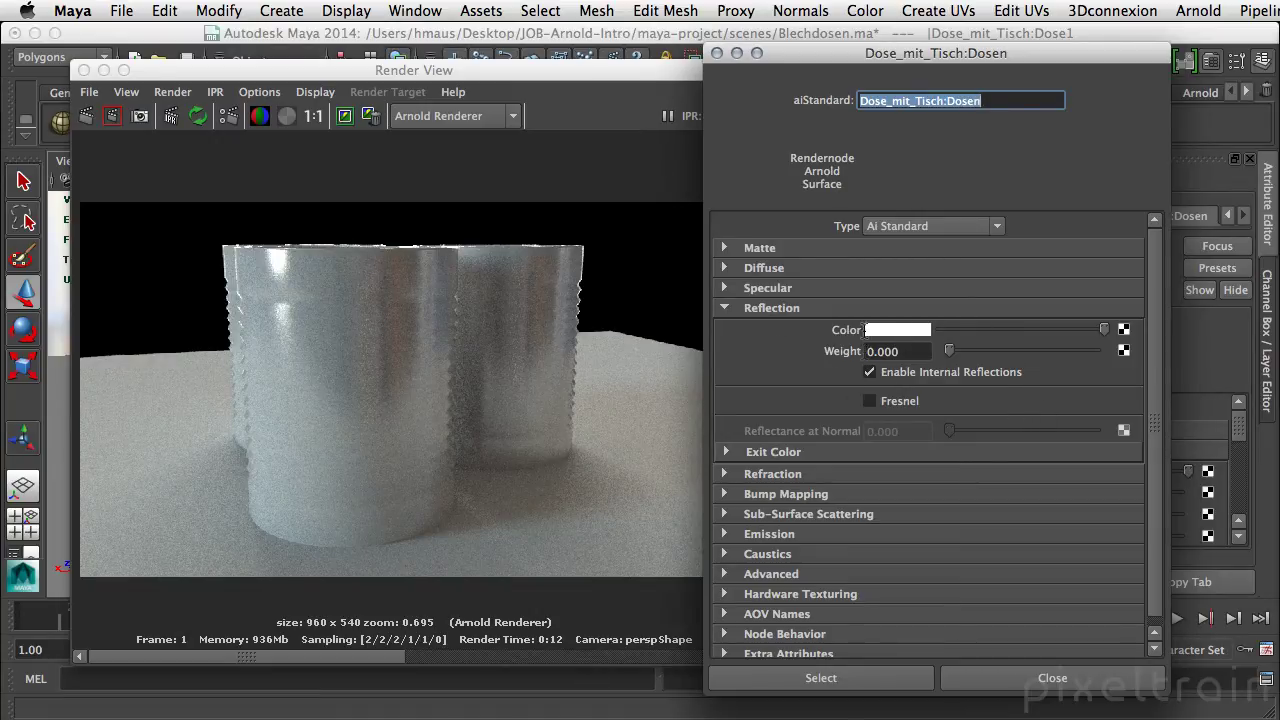
left_click_drag(951, 353, 999, 350)
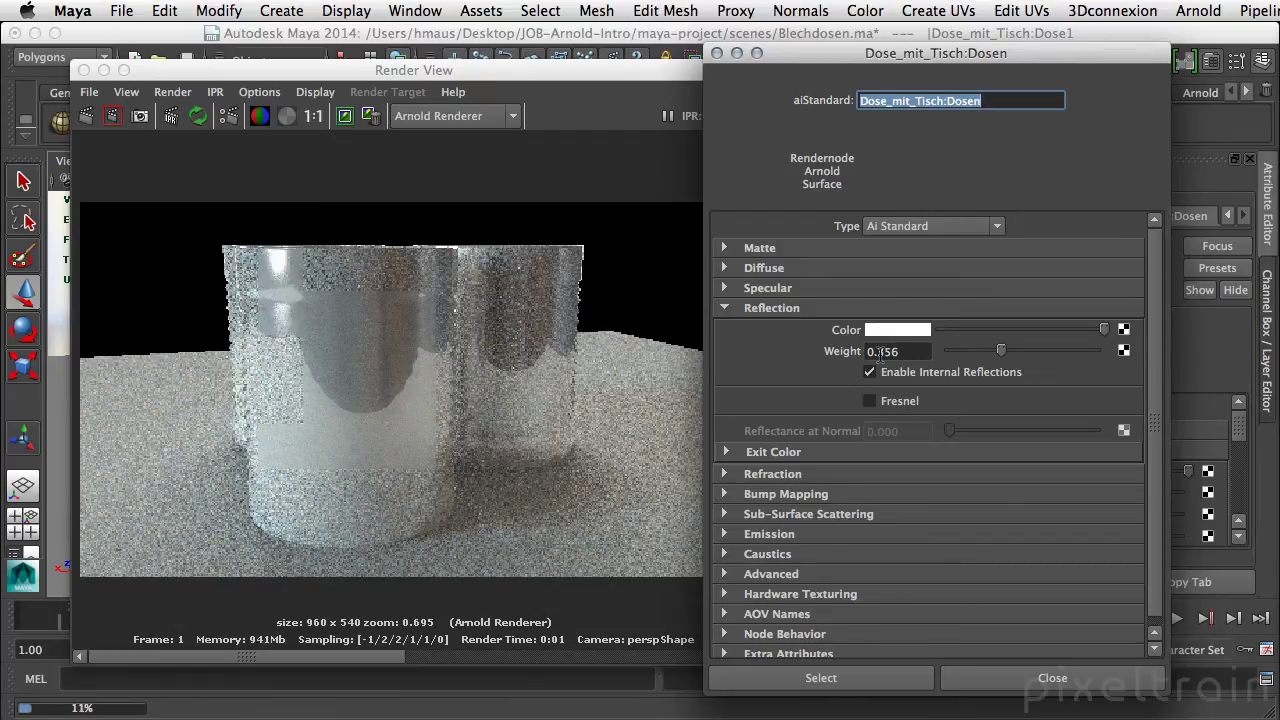
left_click(731, 286)
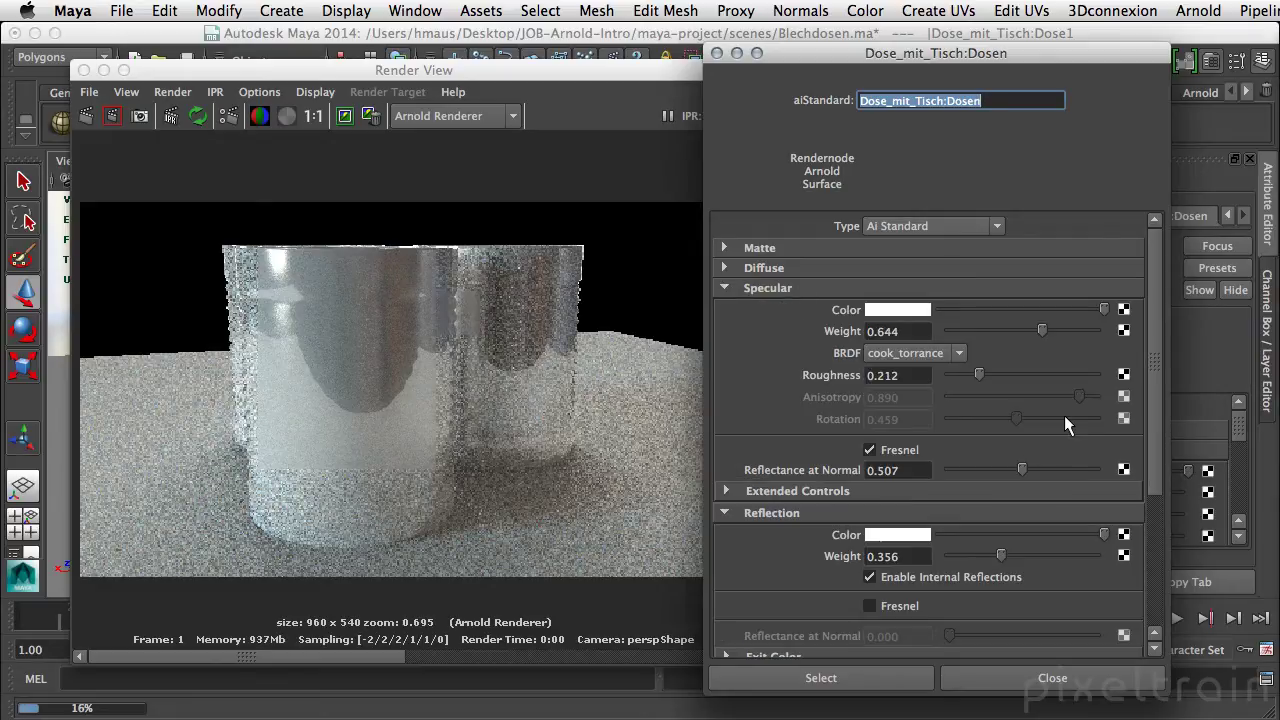
left_click_drag(1022, 468, 1001, 468)
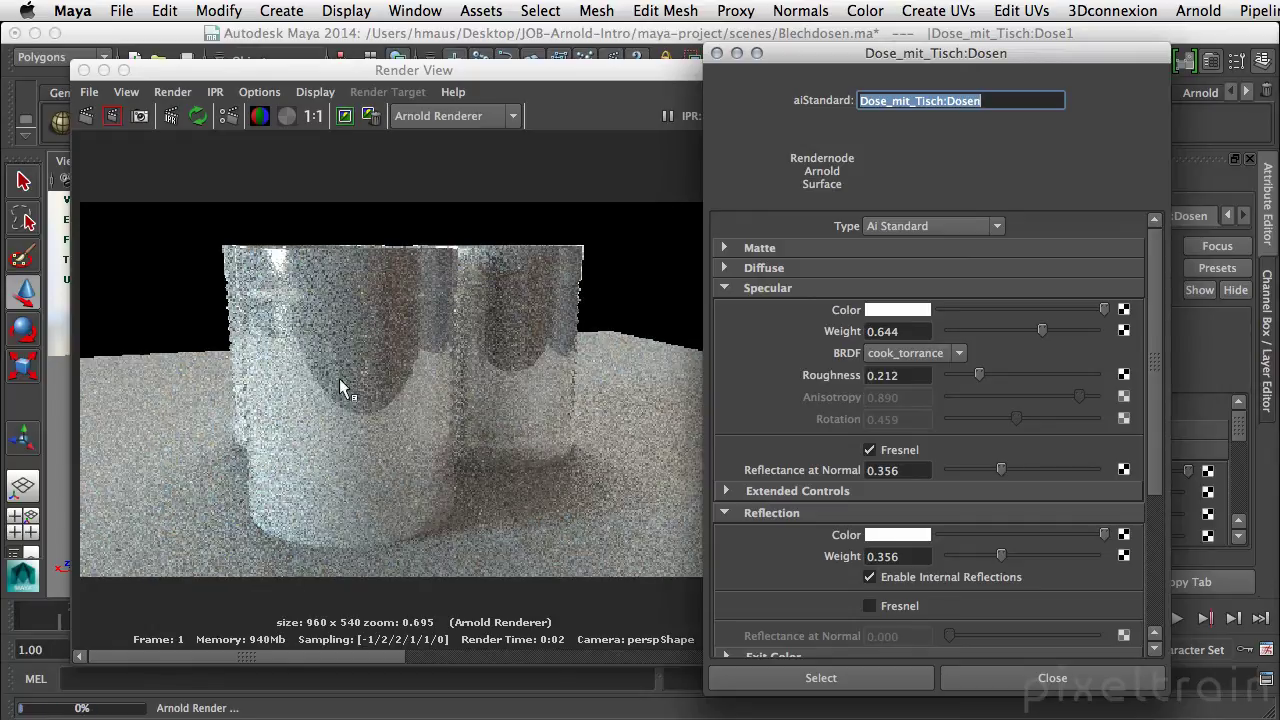
left_click(746, 286)
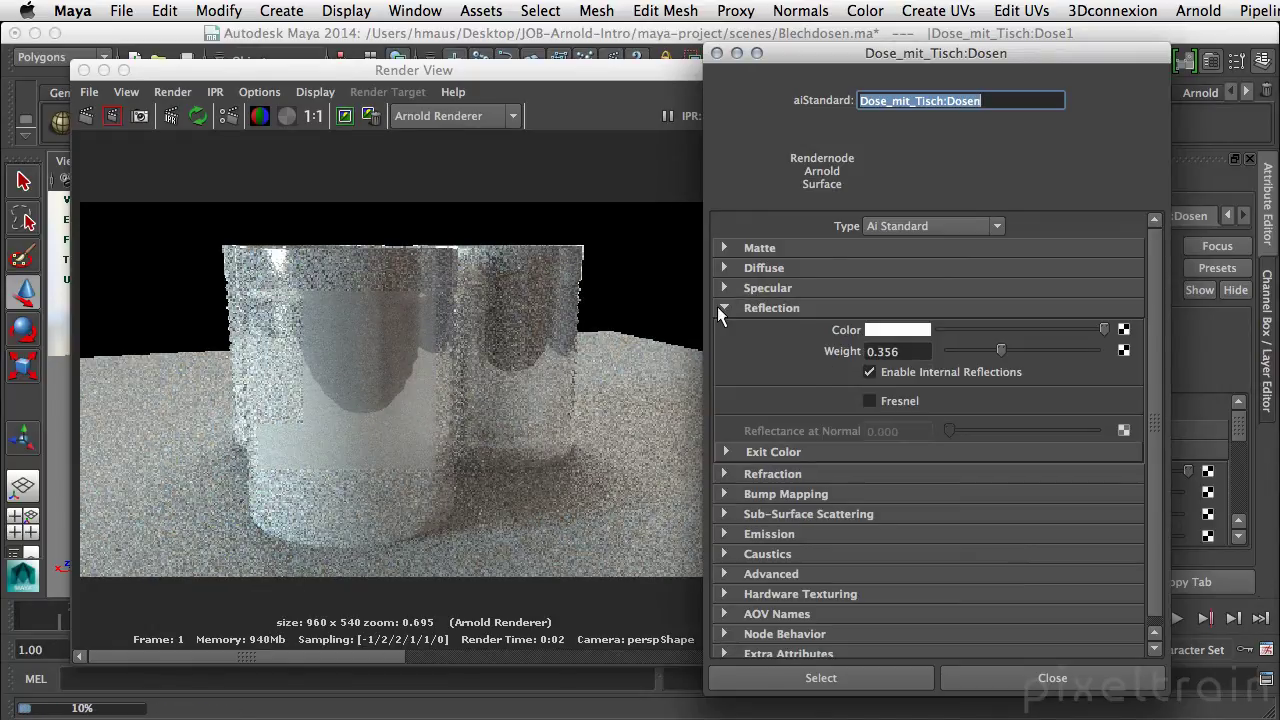
Enable reflection Fresnel at 0.438 and return reflection weight to 0.
left_click(887, 400)
left_click_drag(954, 429, 1011, 431)
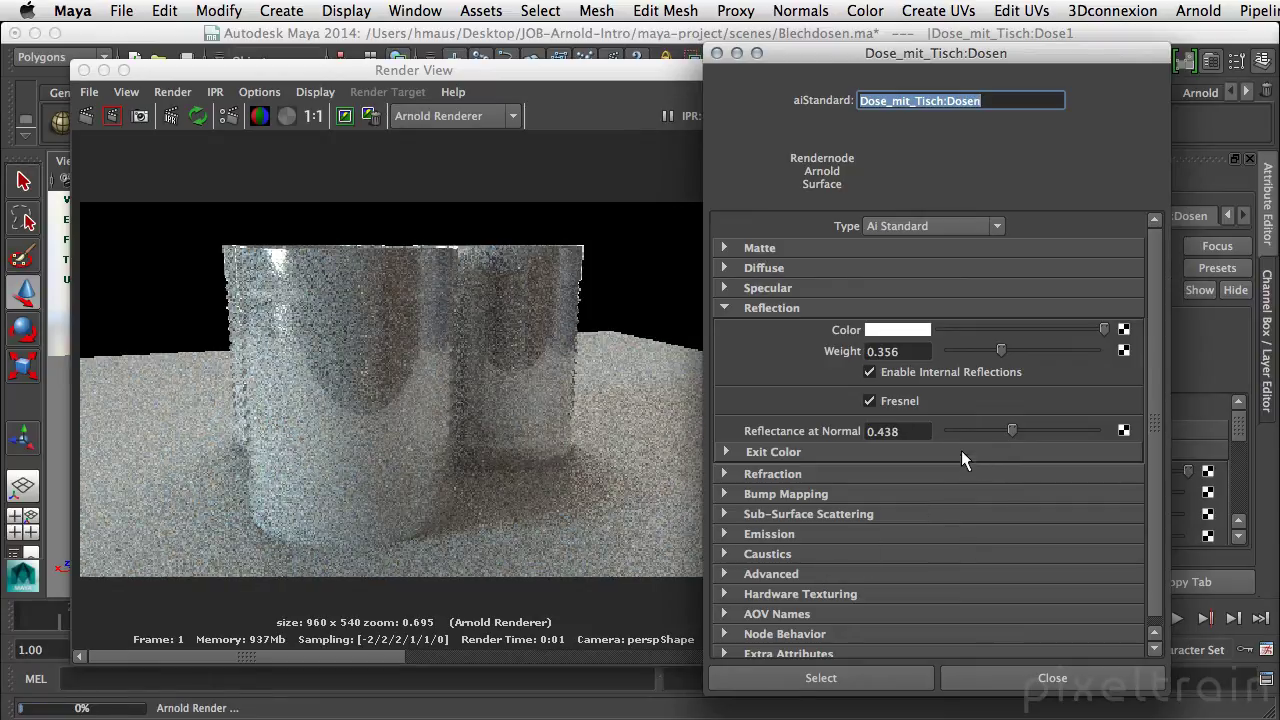
left_click_drag(994, 349, 933, 352)
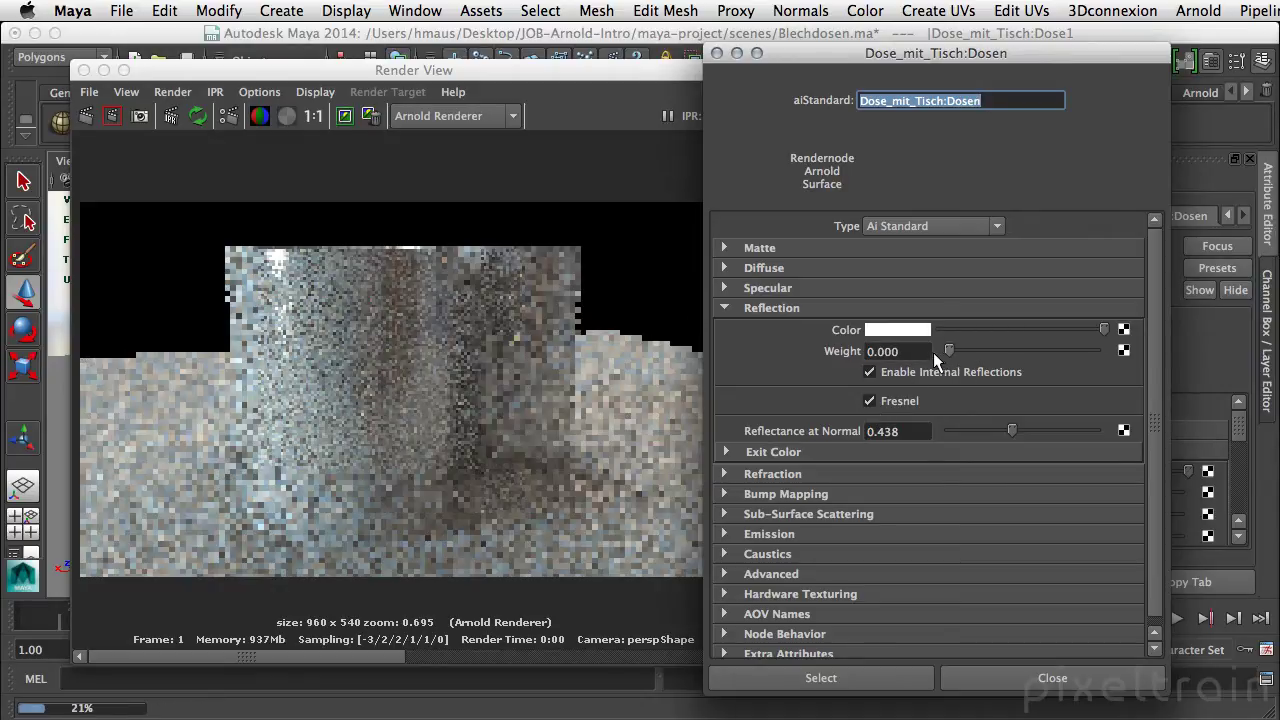
left_click(740, 313)
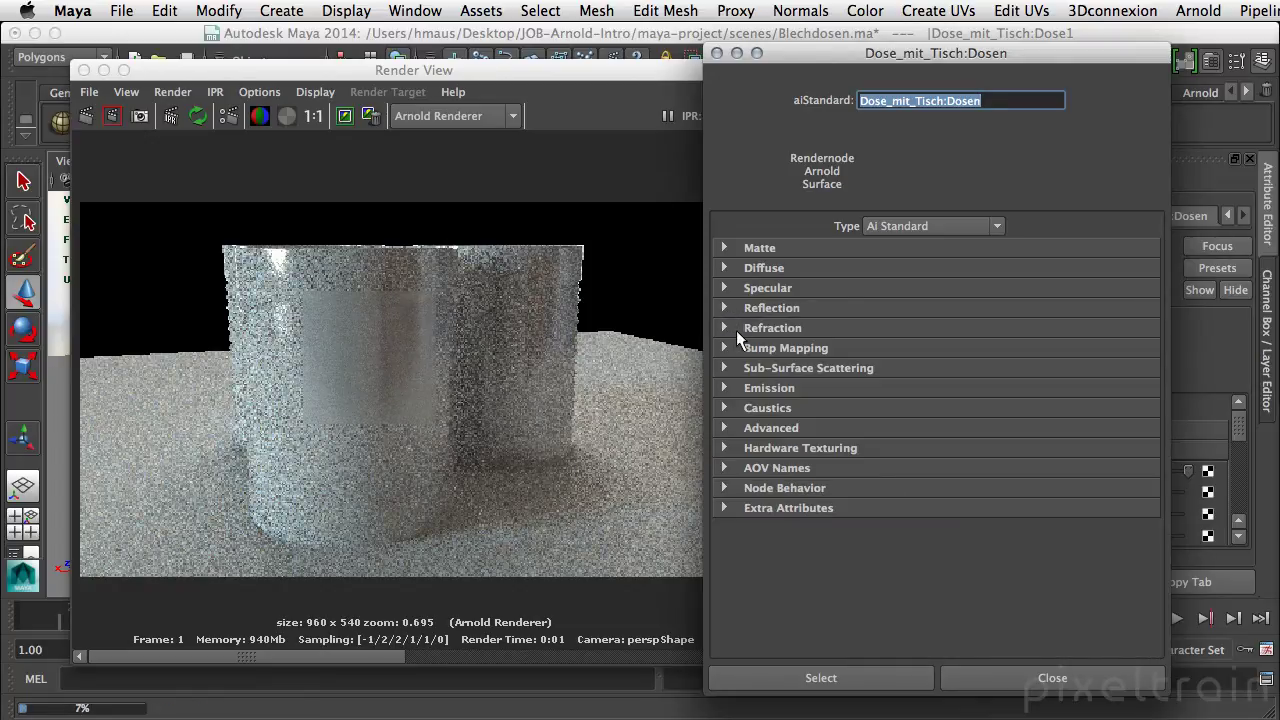
Set refraction weight to 1.000 and diffuse weight to 0.
left_click(734, 328)
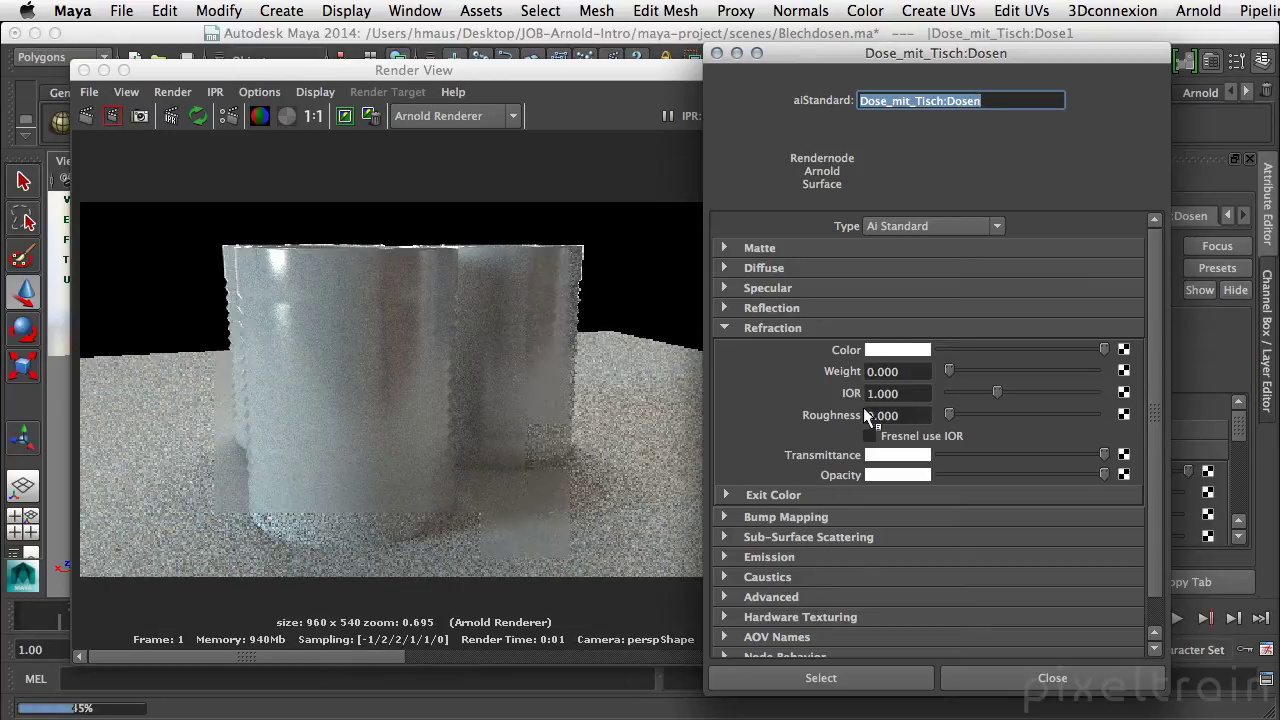
left_click_drag(950, 373, 1074, 369)
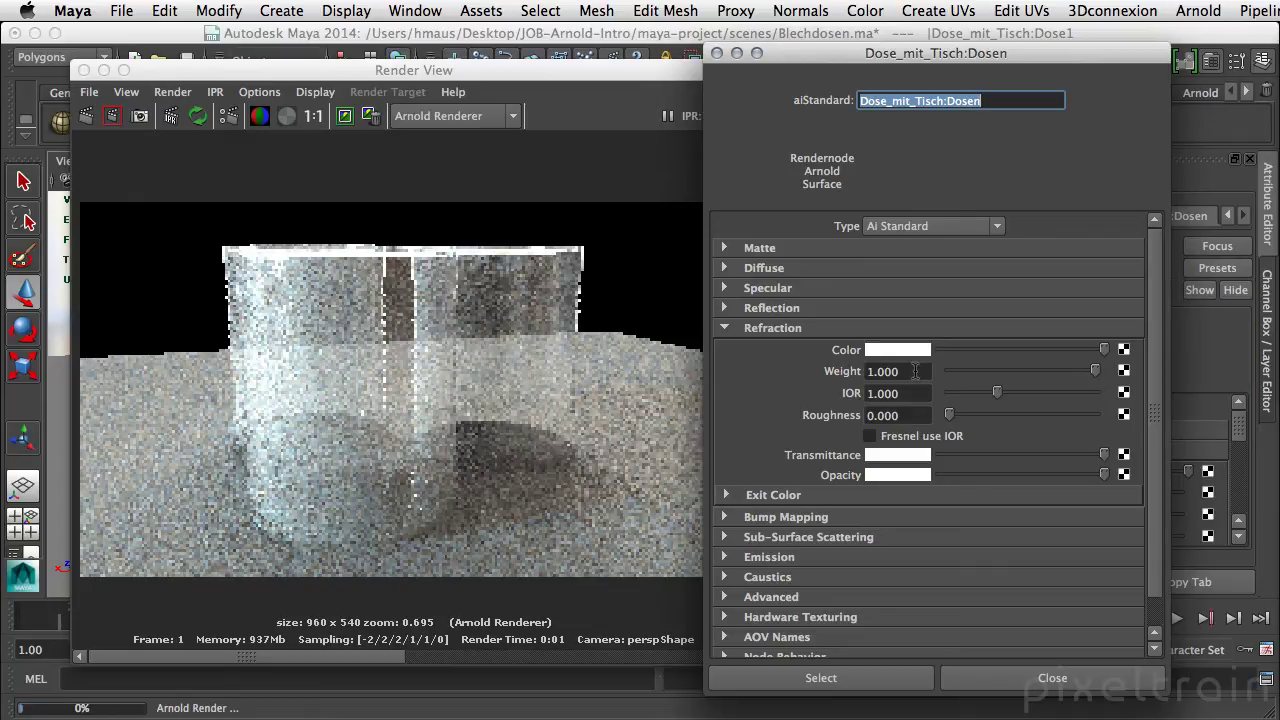
left_click(755, 270)
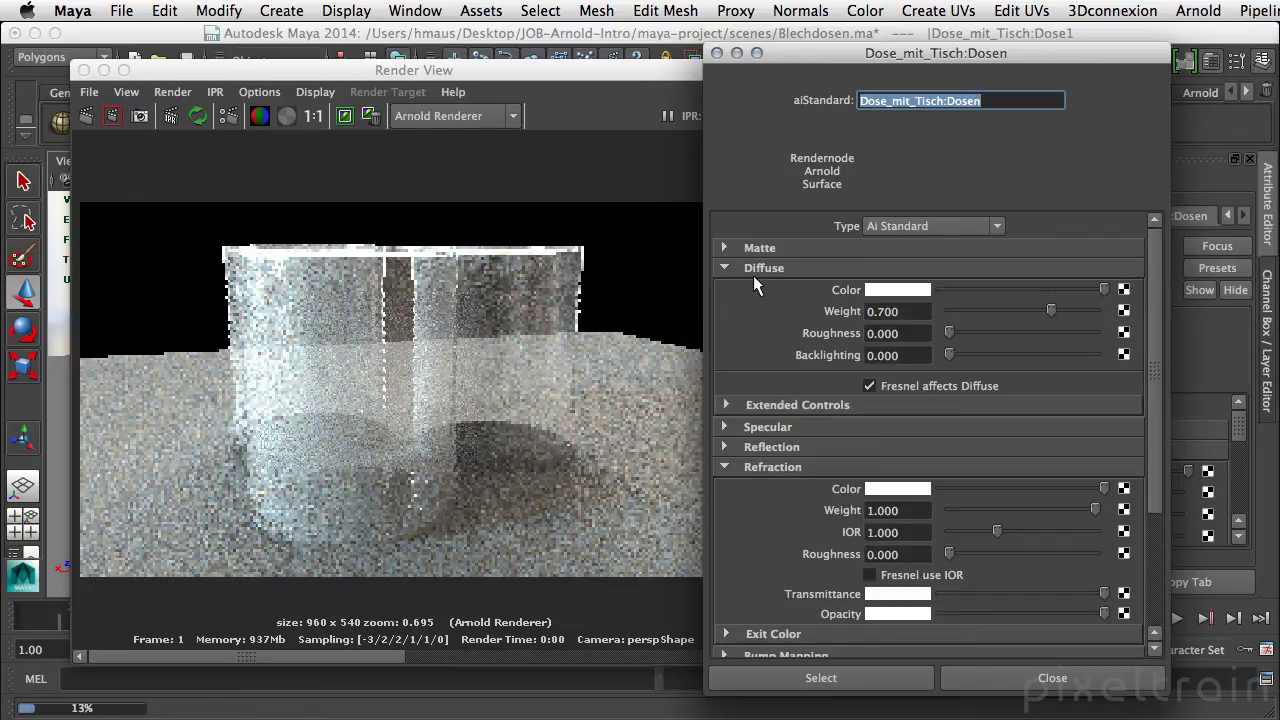
left_click_drag(1050, 310, 940, 308)
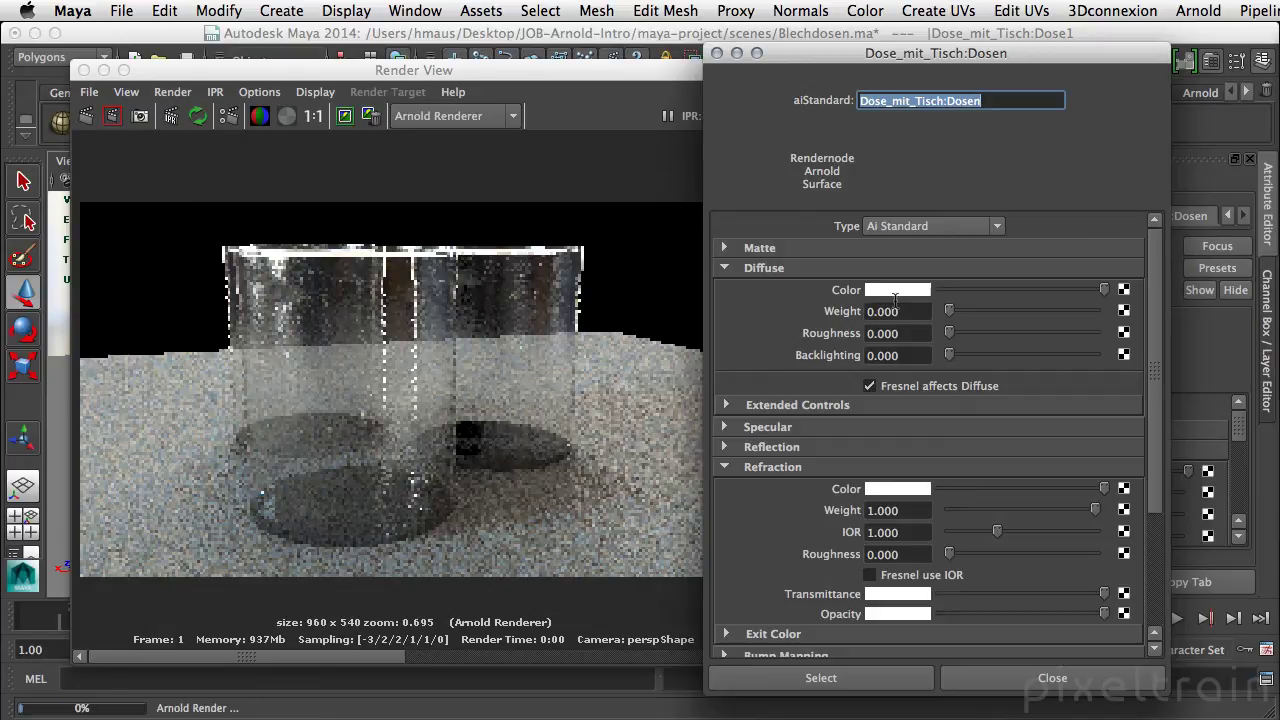
left_click(781, 266)
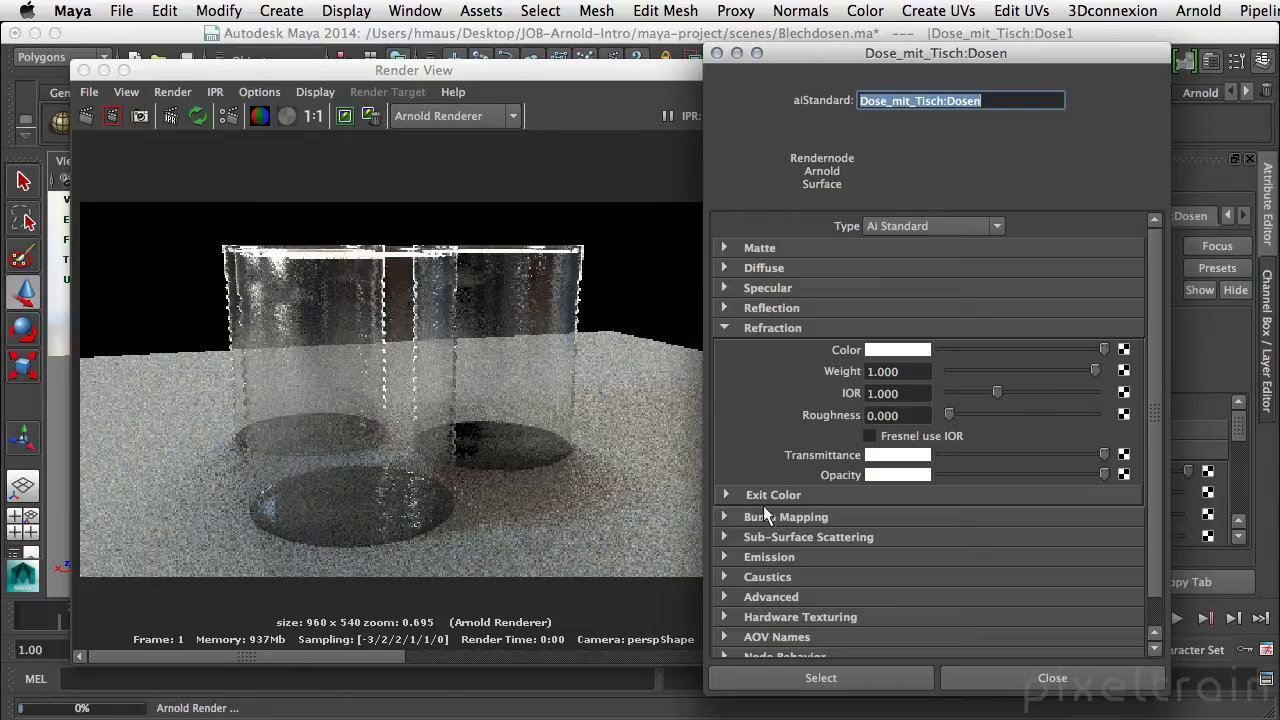
Set specular roughness to 0 and specular weight to 0.418.
left_click(762, 288)
left_click_drag(971, 378, 945, 372)
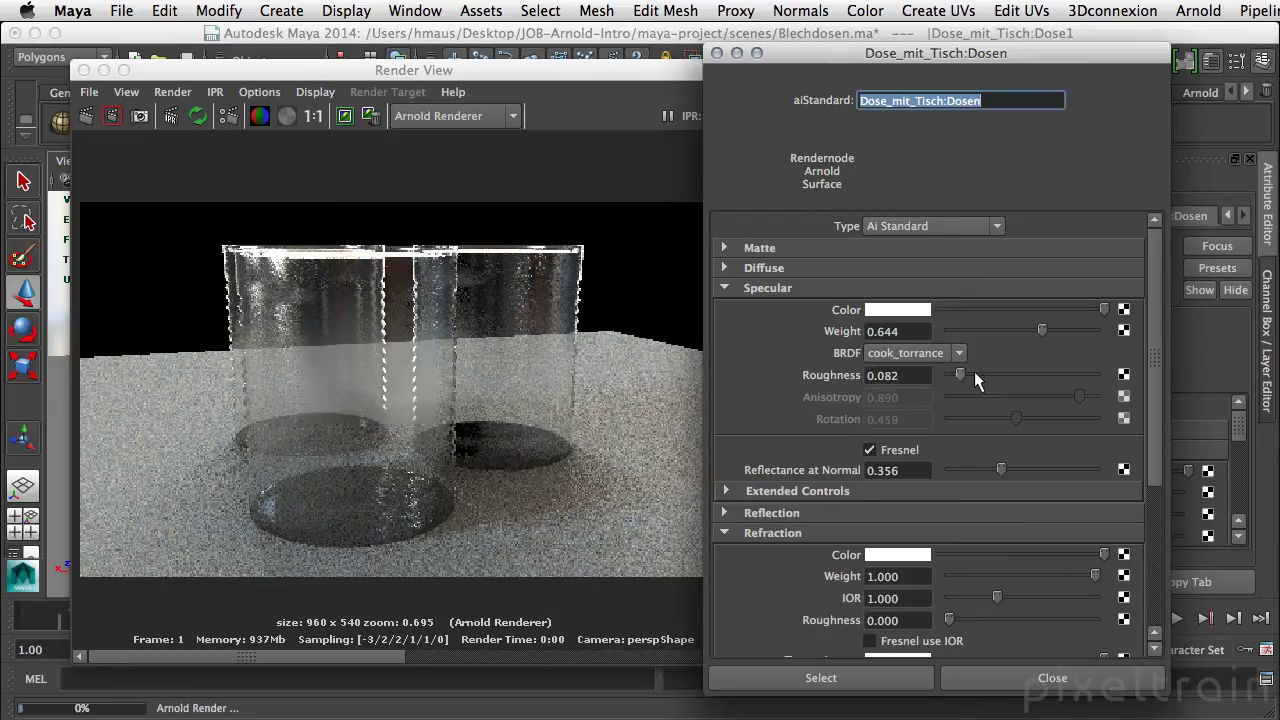
left_click_drag(1042, 330, 1009, 330)
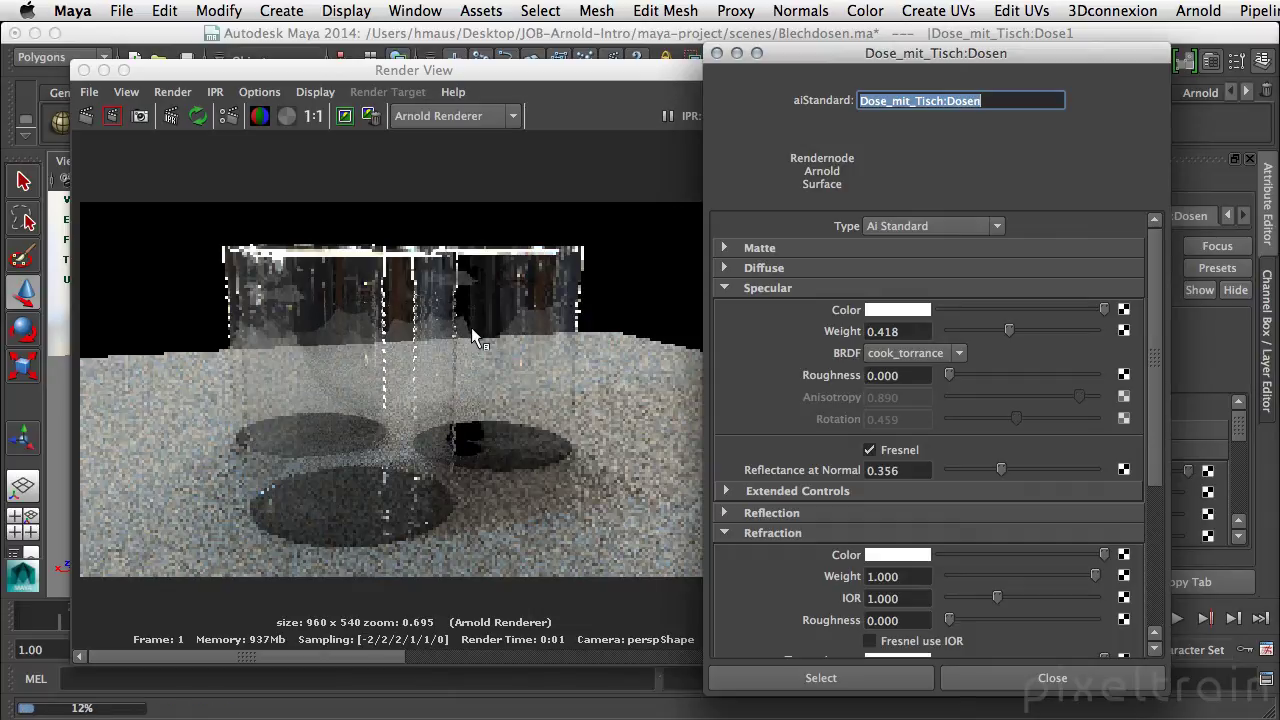
left_click(731, 288)
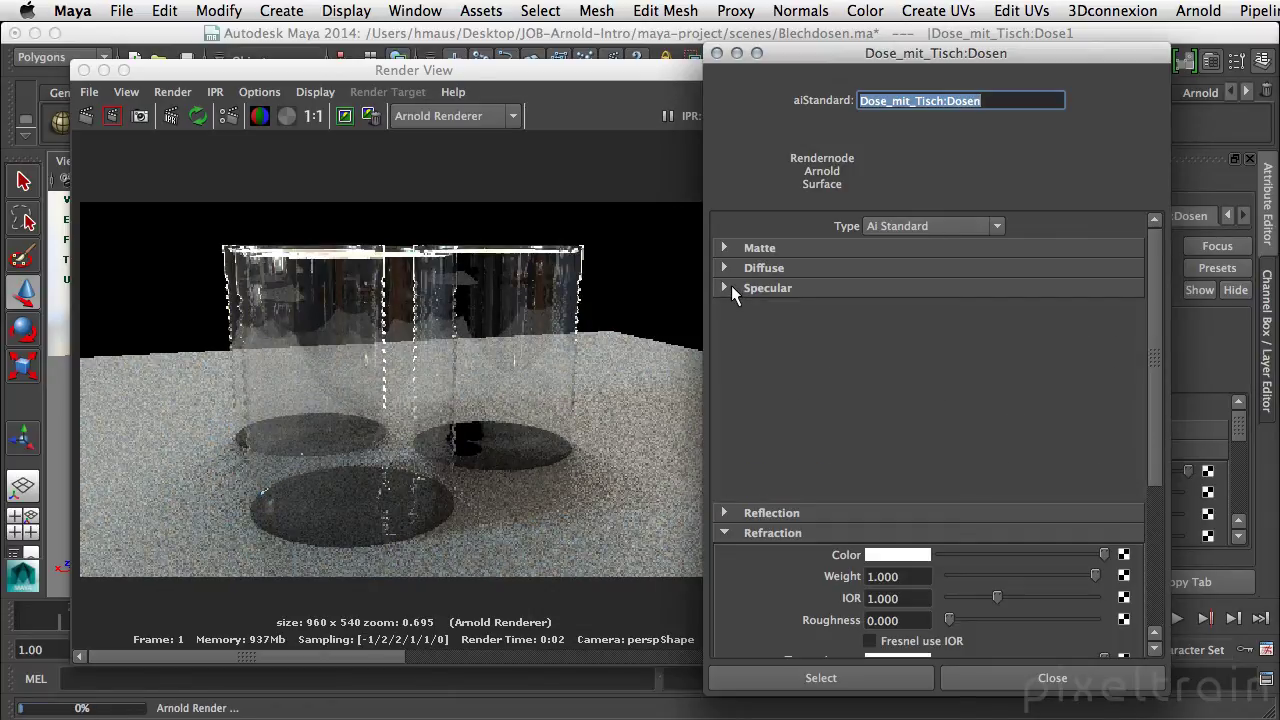
Set the refraction IOR to 1.5 and enable Fresnel use IOR.
left_click_drag(898, 394, 881, 394)
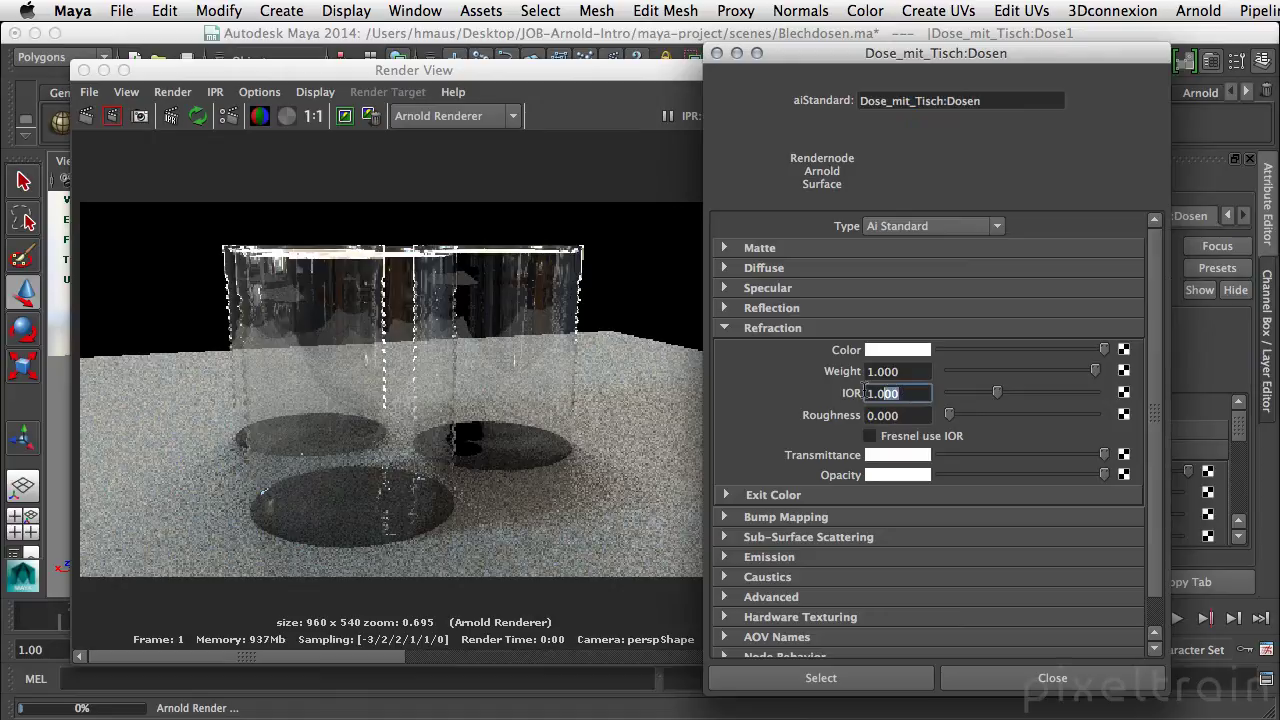
type("1")
type(".5")
key("Return")
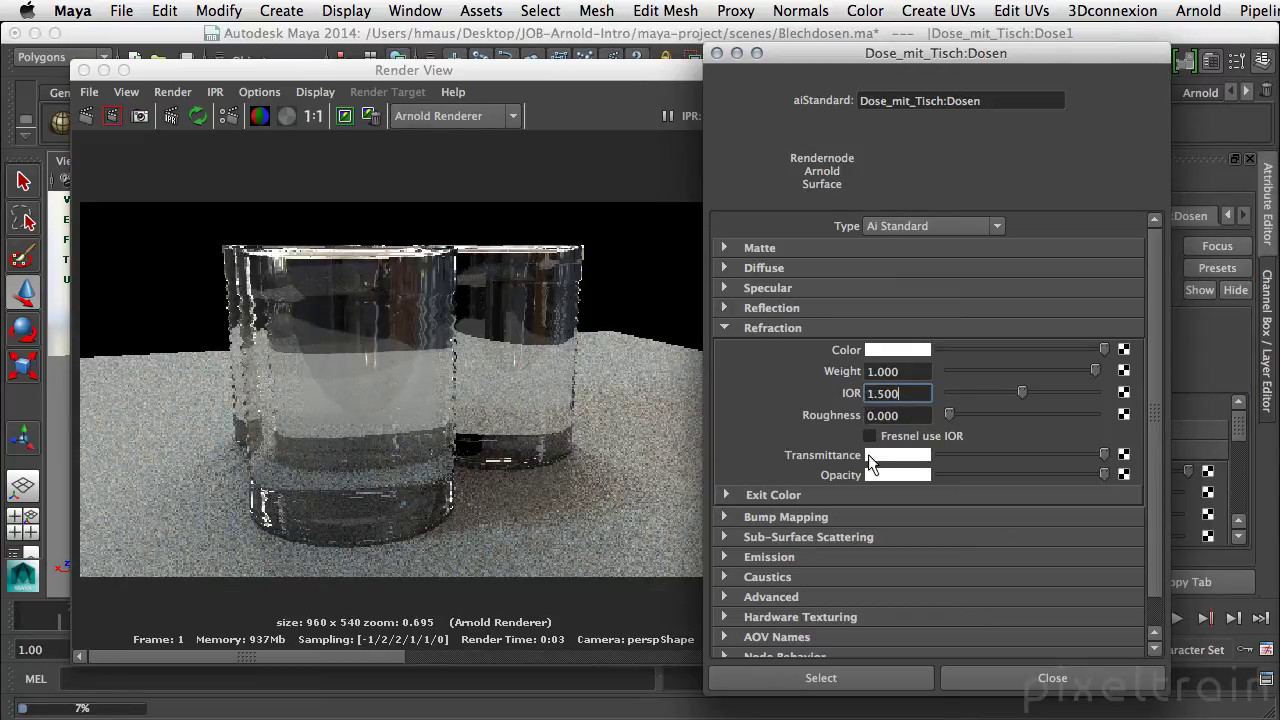
left_click(869, 437)
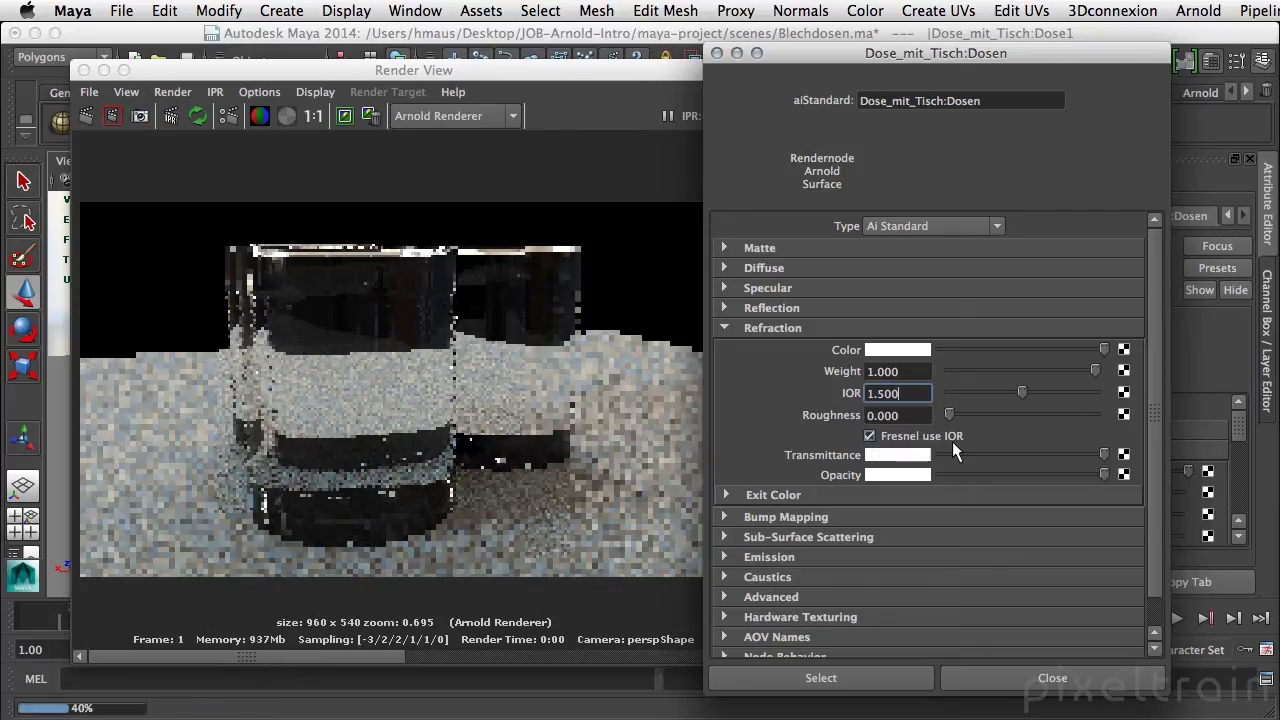
Expand and collapse the Specular and Reflection sections, then move the render window aside.
left_click(785, 287)
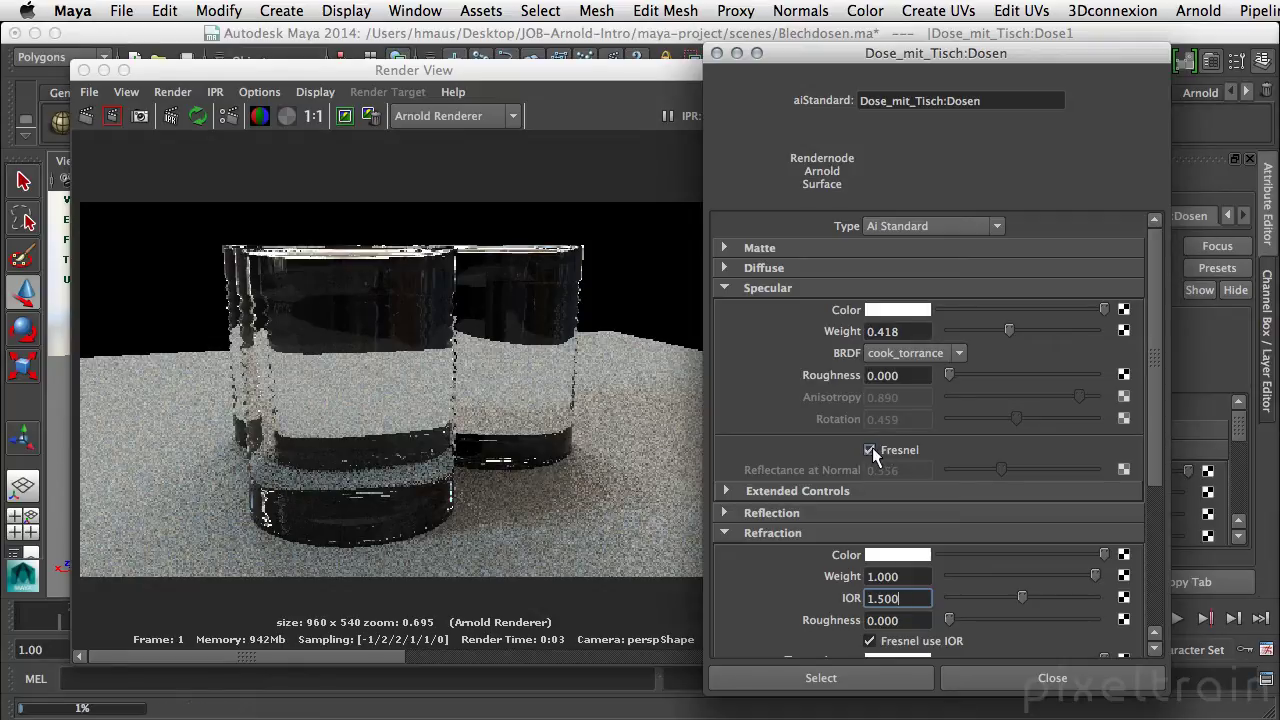
left_click(794, 511)
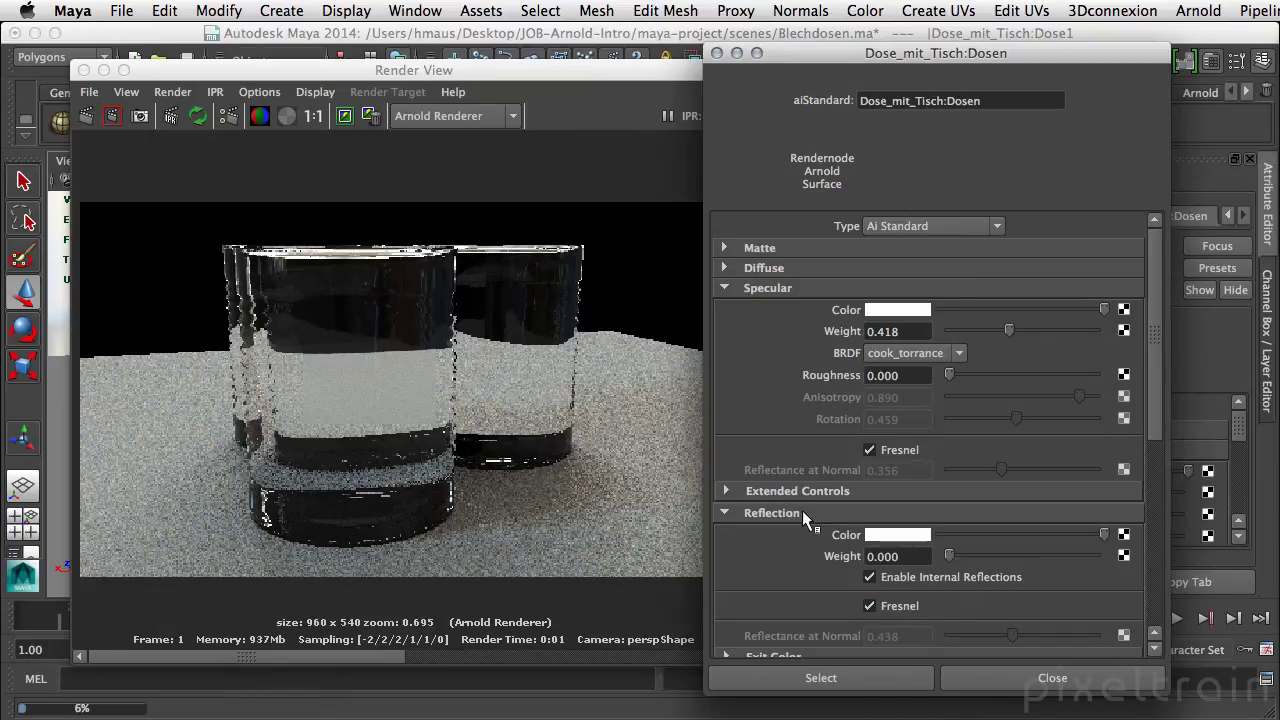
left_click(802, 512)
left_click(788, 287)
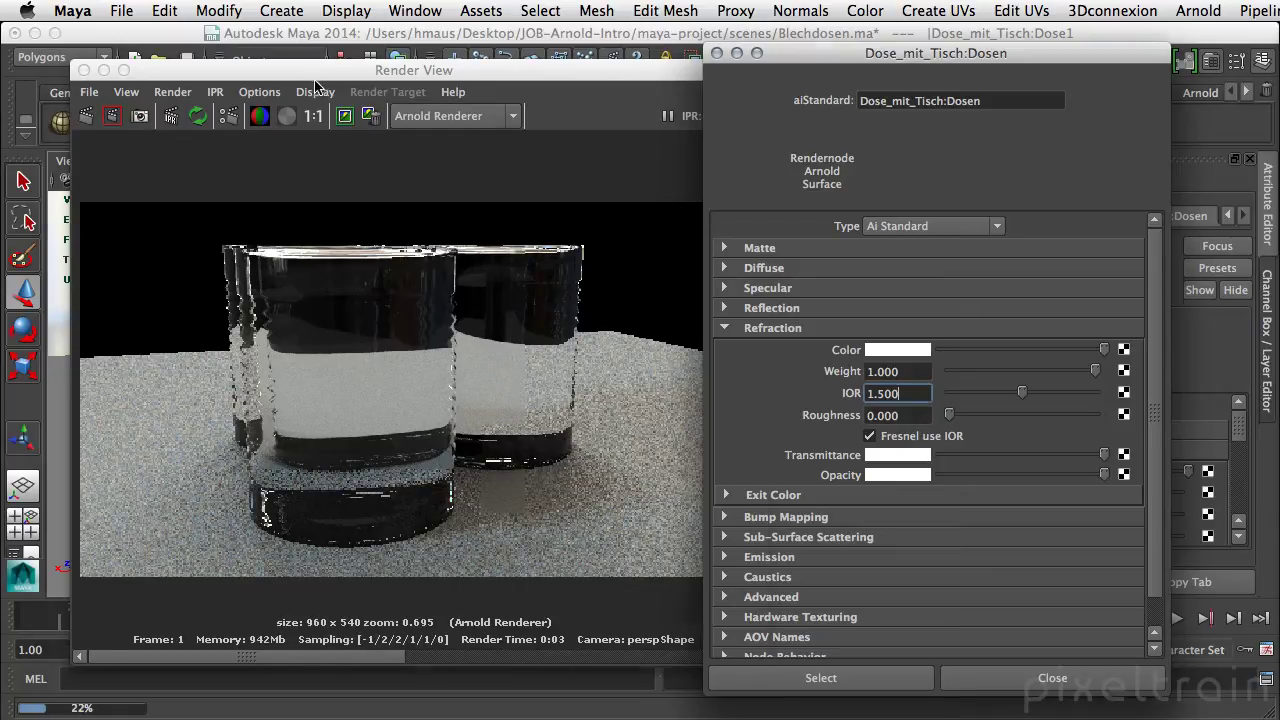
left_click_drag(300, 70, 710, 337)
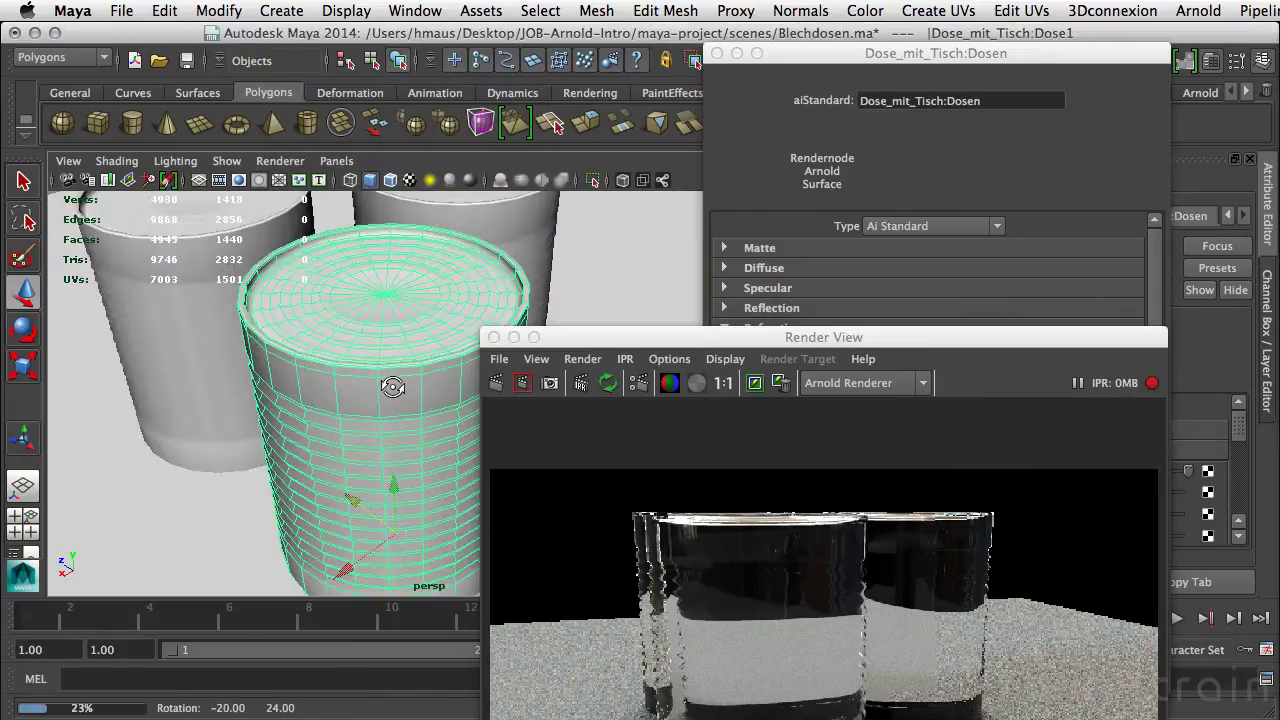
Orbit and dolly the camera to frame all three cans, then return the render window upper left.
left_click_drag(357, 371, 376, 353, "alt")
right_click_drag(357, 357, 297, 363, "alt")
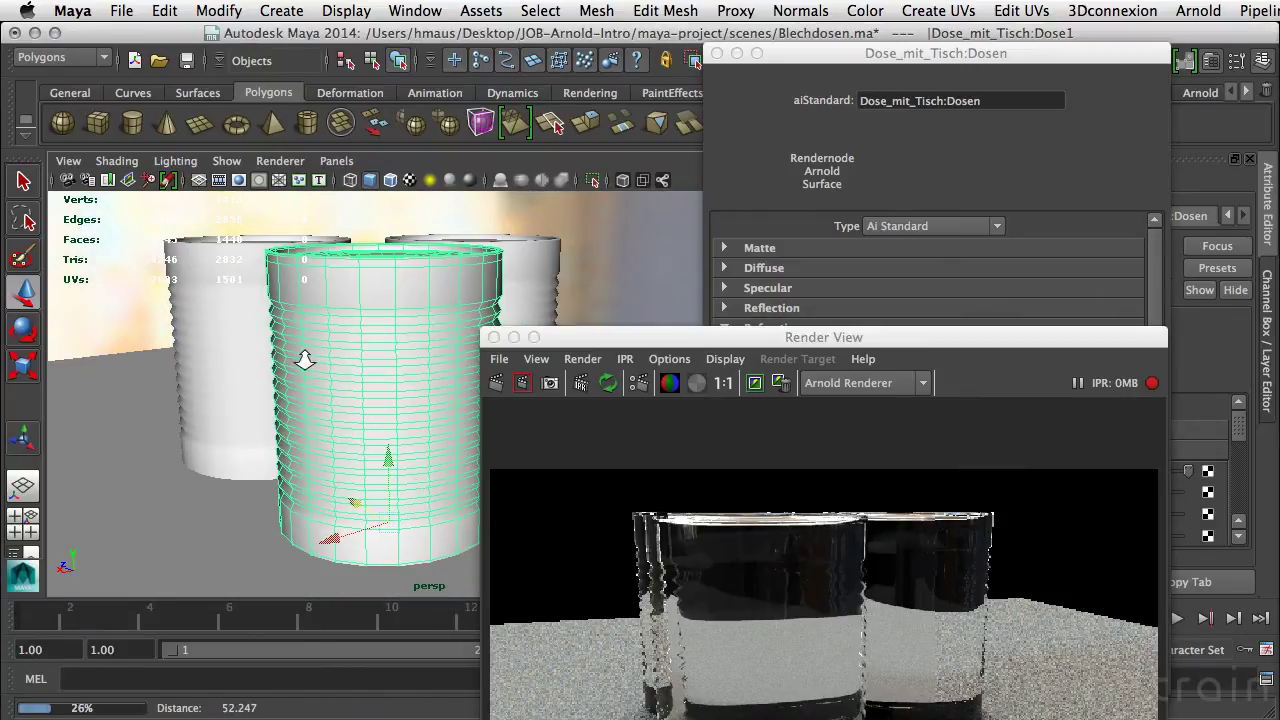
left_click_drag(700, 337, 339, 86)
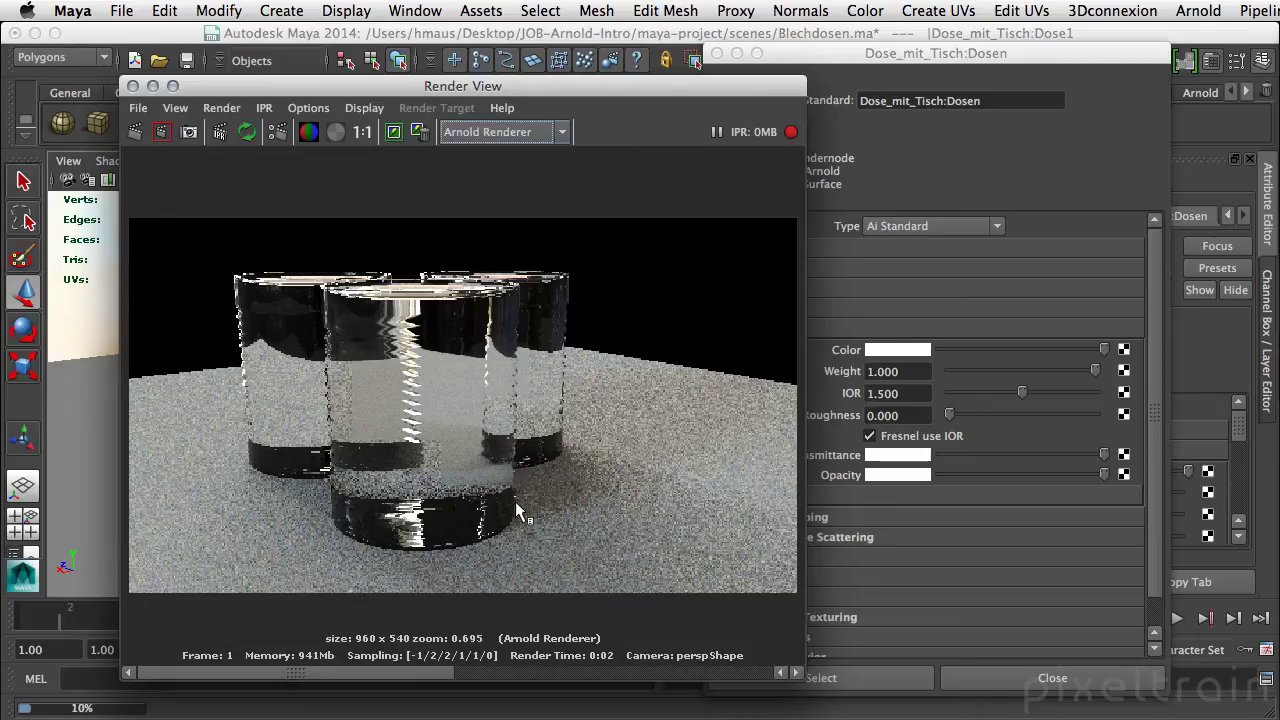
left_click_drag(646, 91, 530, 72)
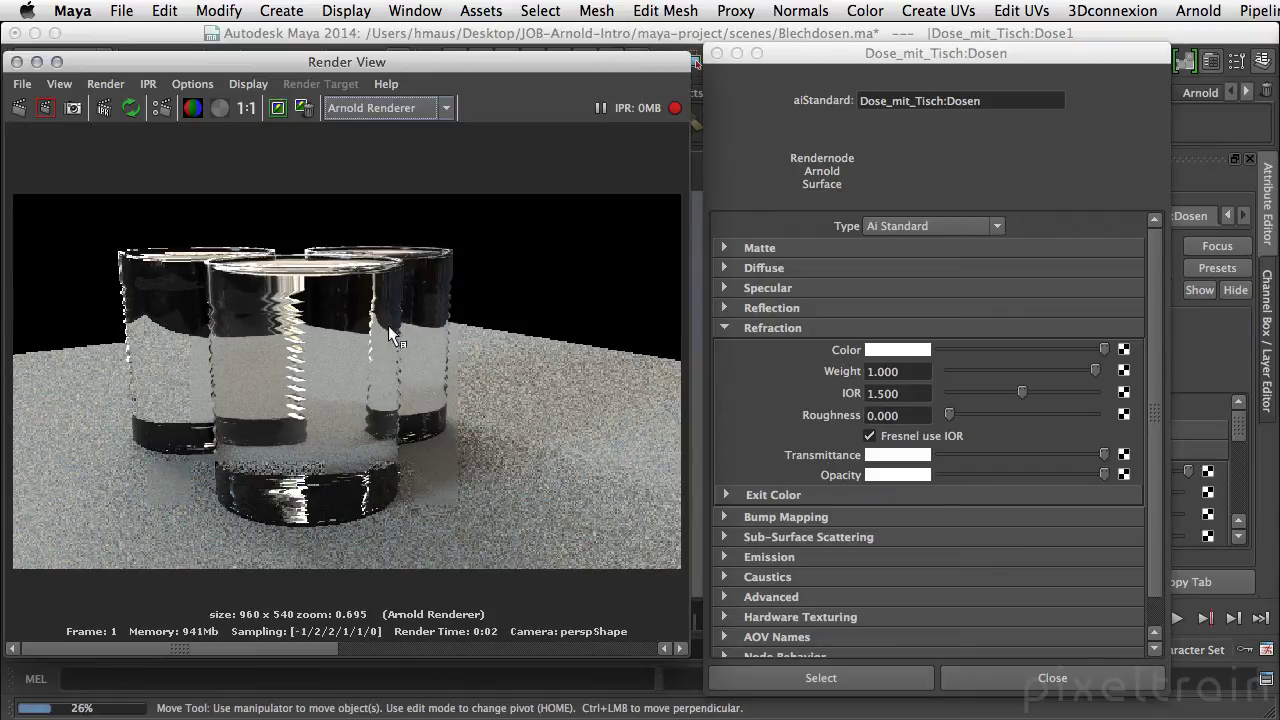
Set the refraction transmittance colour to a green hue of 135.8.
left_click(918, 458)
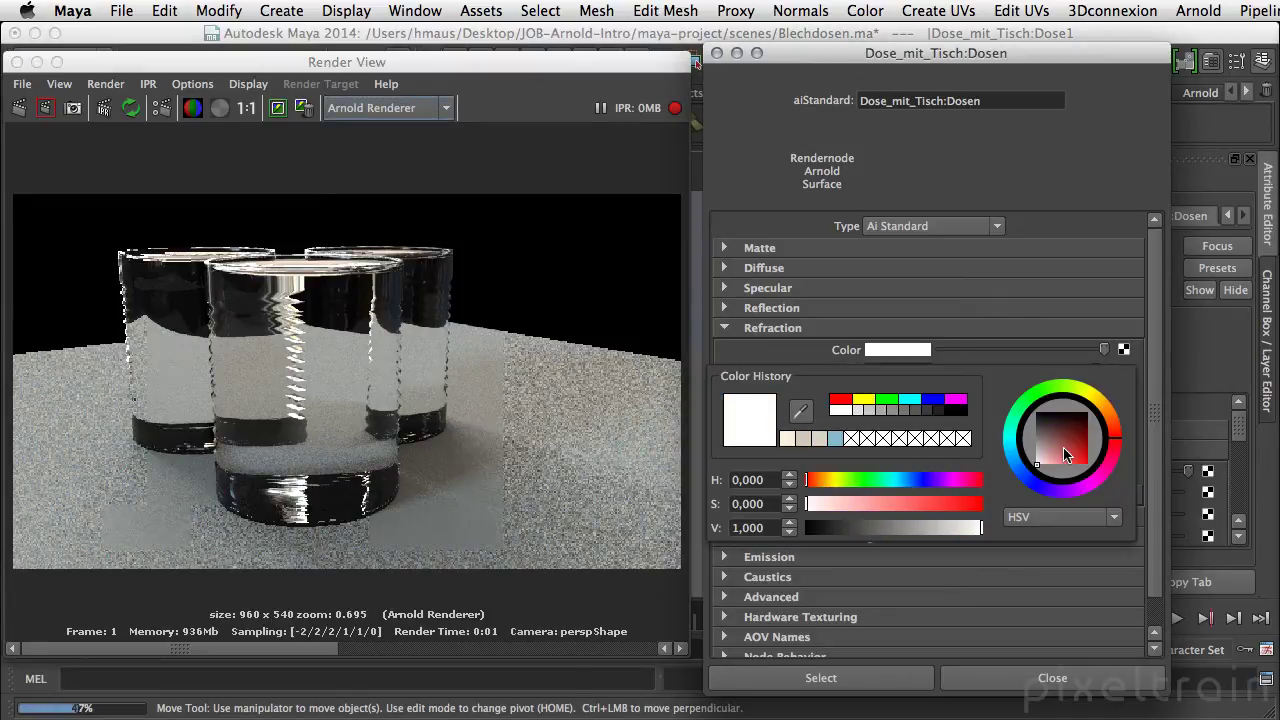
mouse_move(868, 481)
left_mouse_down()
mouse_move(941, 506)
mouse_move(893, 530)
mouse_move(961, 529)
mouse_move(888, 505)
left_mouse_up()
left_click(884, 528)
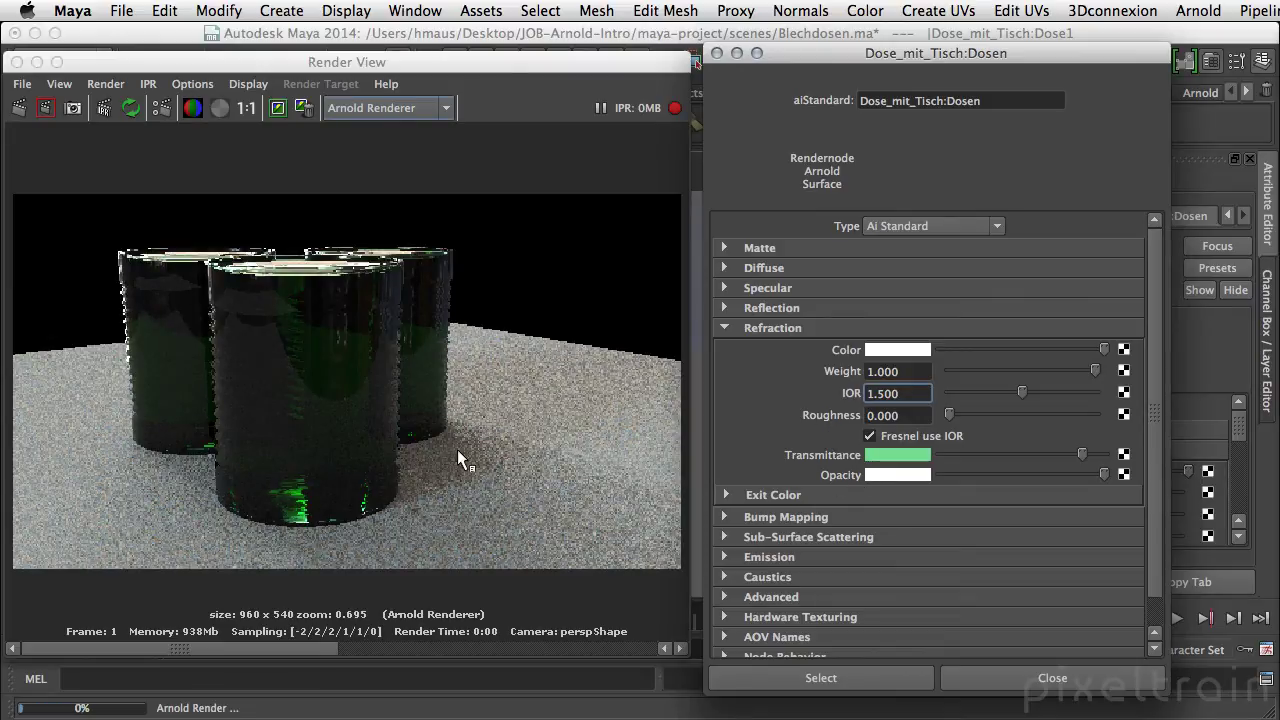
Desaturate and brighten the green transmittance, close the shader window, and show Dose1's attributes.
left_click(898, 458)
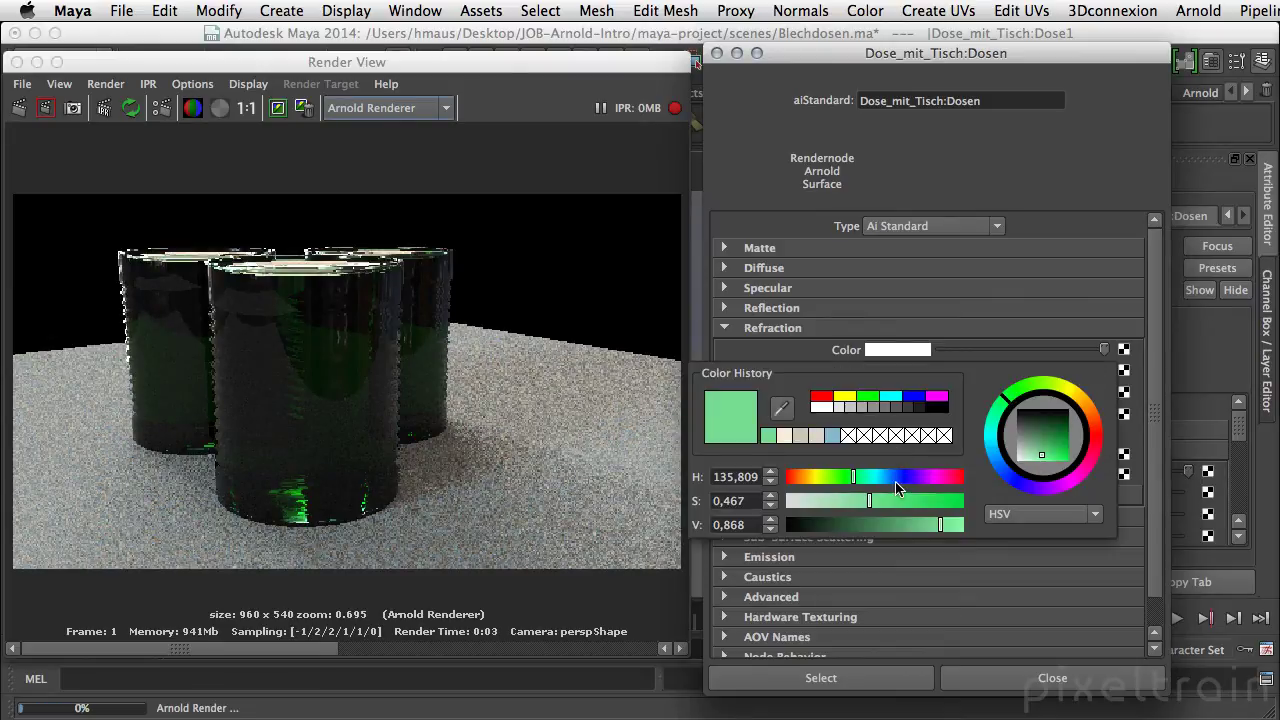
left_click_drag(871, 503, 813, 508)
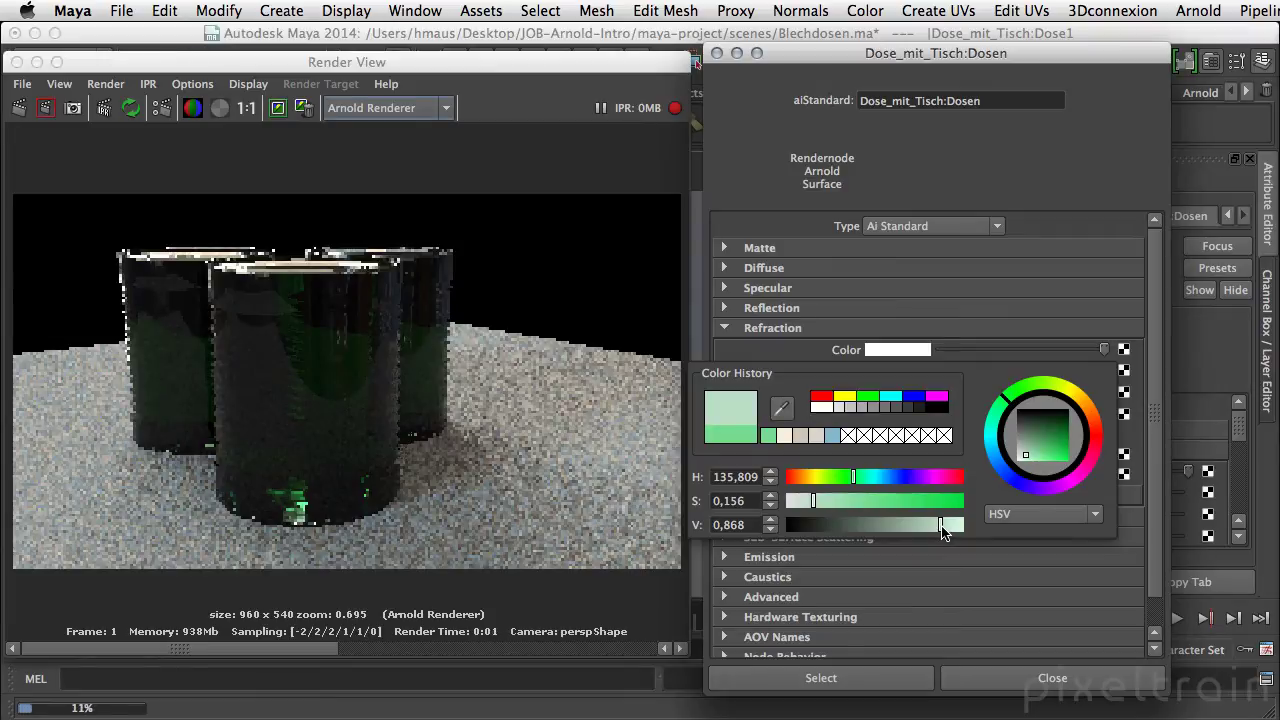
left_click_drag(940, 524, 958, 532)
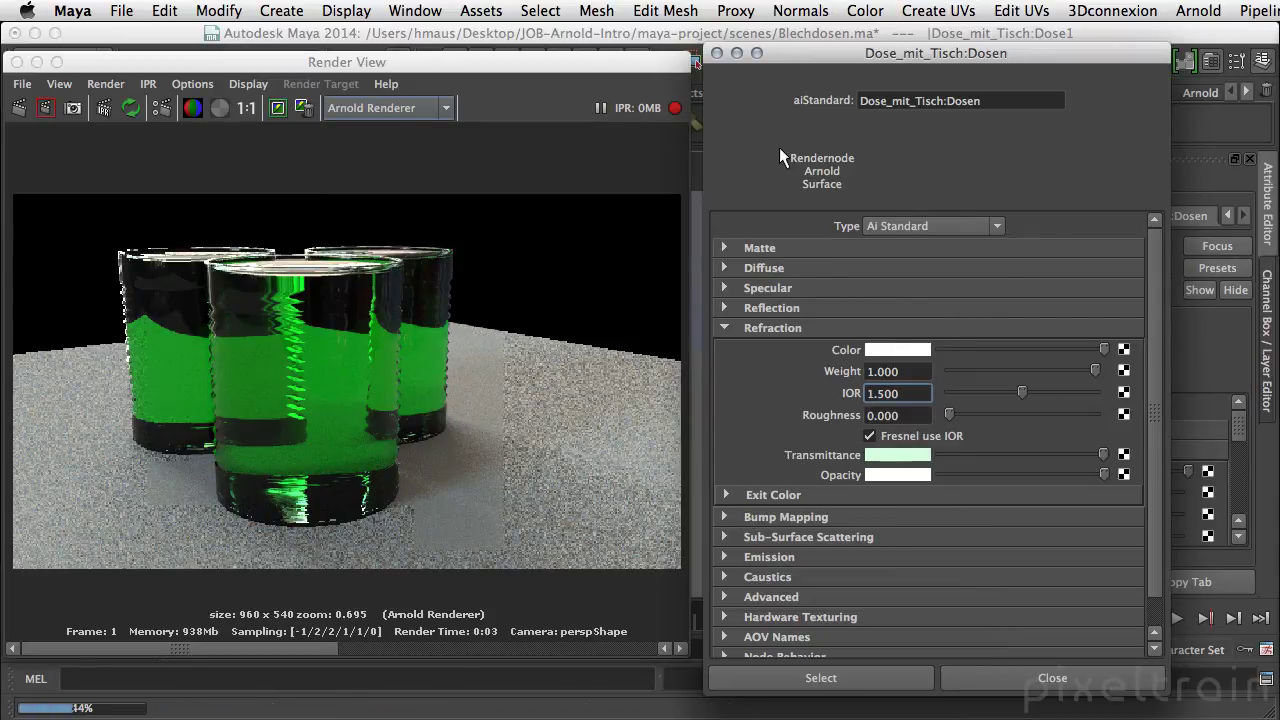
left_click(717, 53)
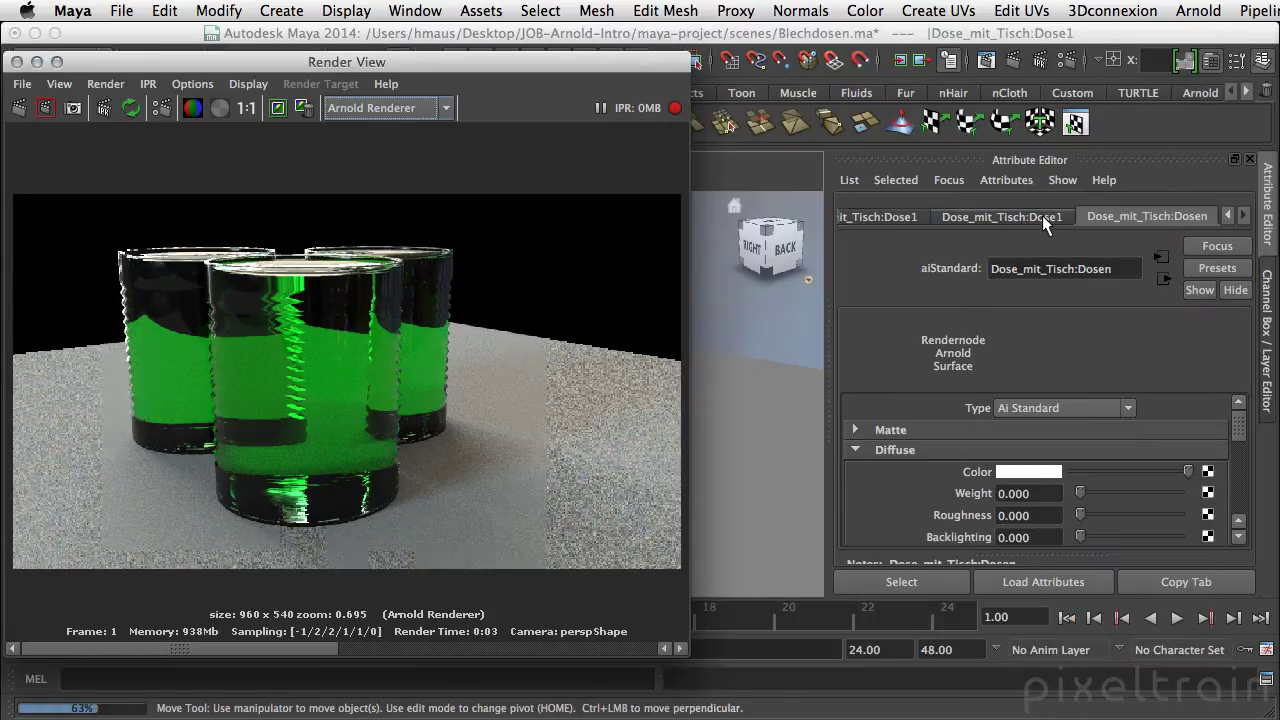
left_click(1042, 216)
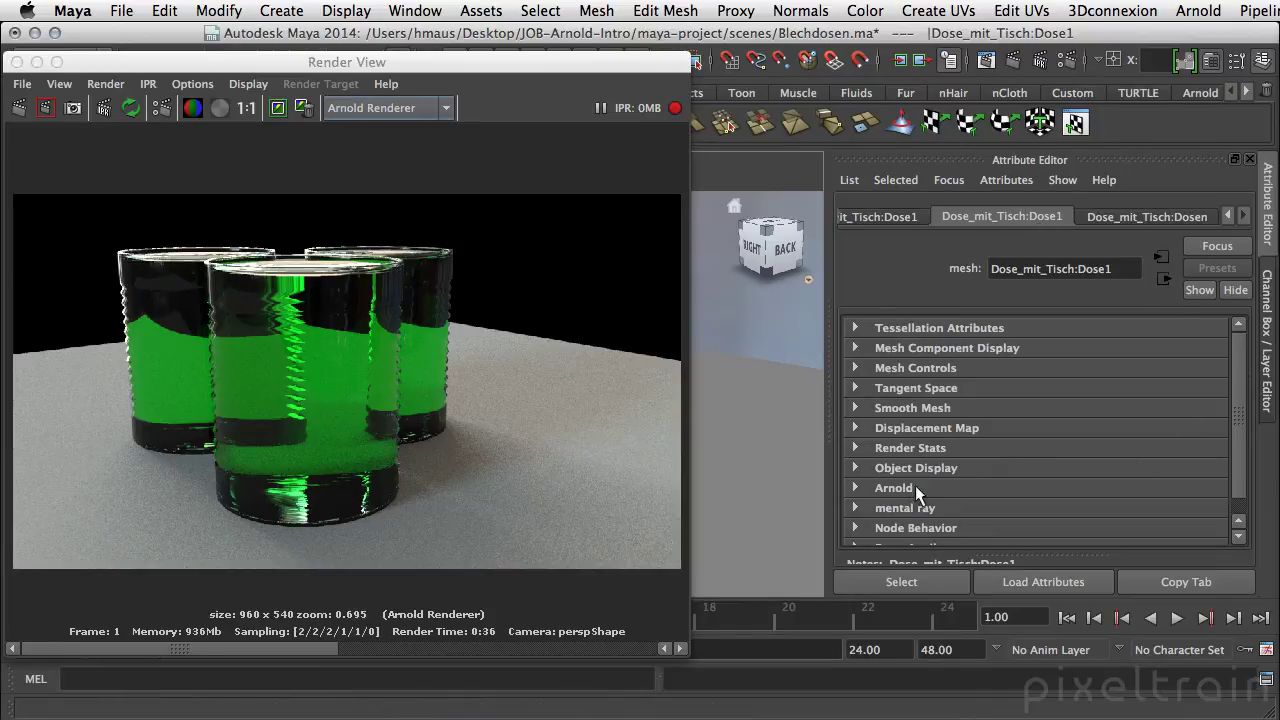
Expand the Arnold section of the Dose1 mesh and uncheck Opaque.
scroll(1236, 410, "down", 1)
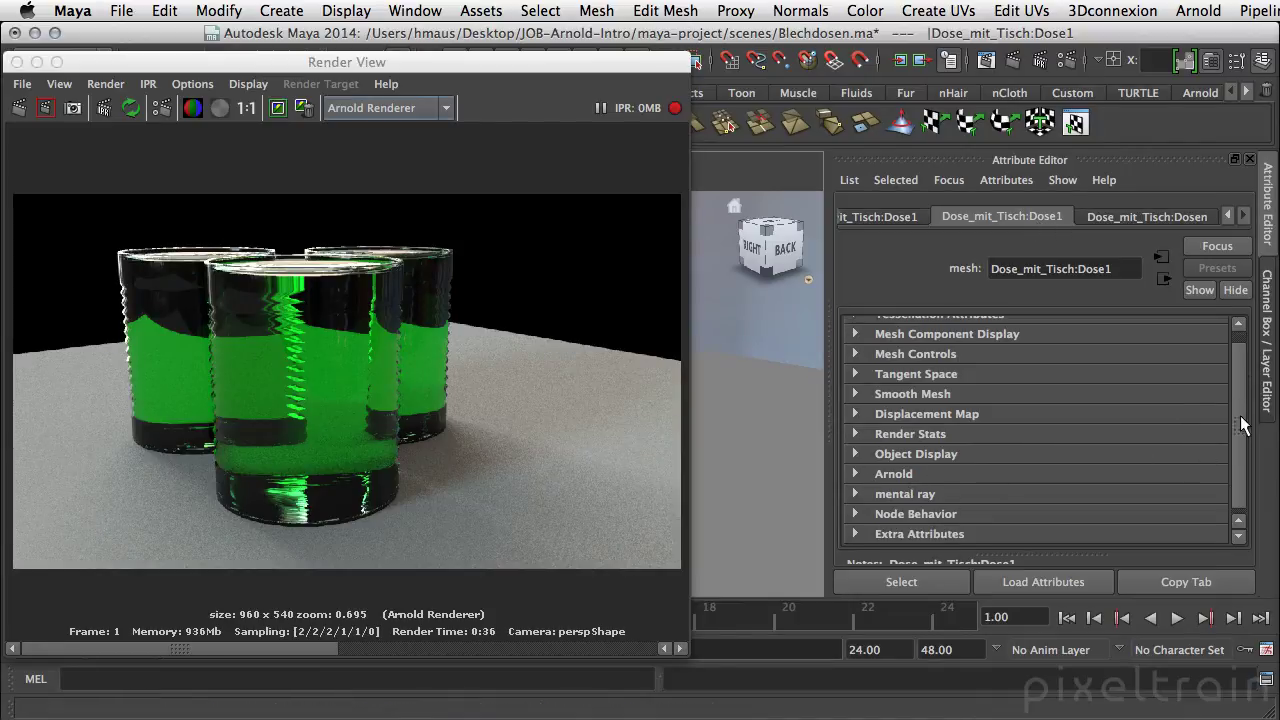
left_click(855, 467)
mouse_move(1233, 361)
left_mouse_down()
mouse_move(1238, 408)
mouse_move(1197, 398)
left_mouse_up()
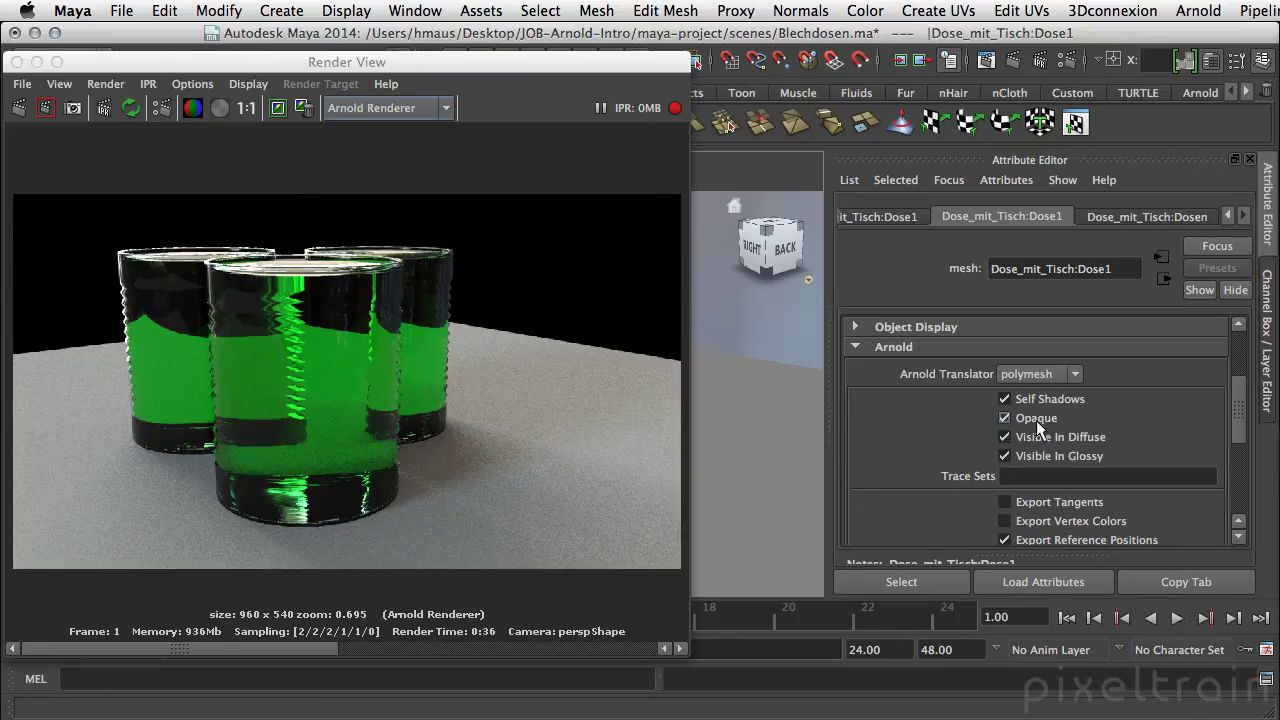
left_click(1004, 417)
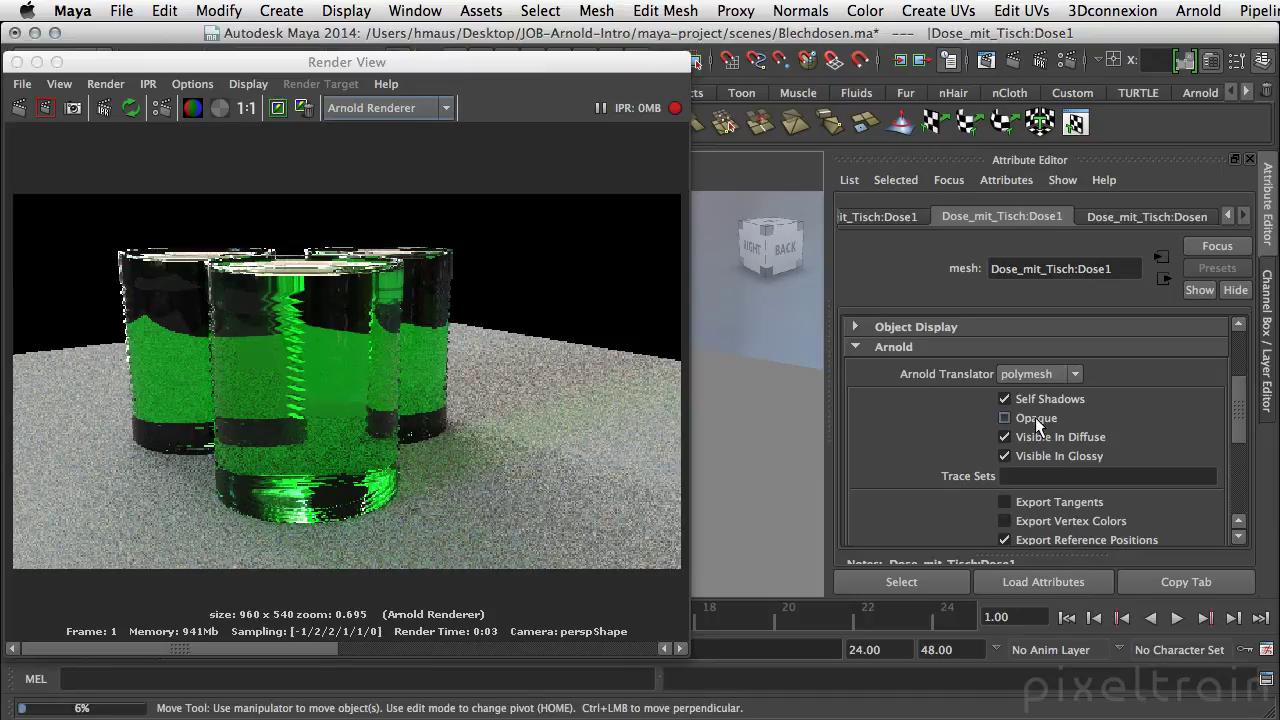
Uncheck Opaque in the Arnold settings of the left can Dose and the back-right can Dose2.
left_click_drag(568, 62, 575, 127)
left_click_drag(575, 80, 478, 295)
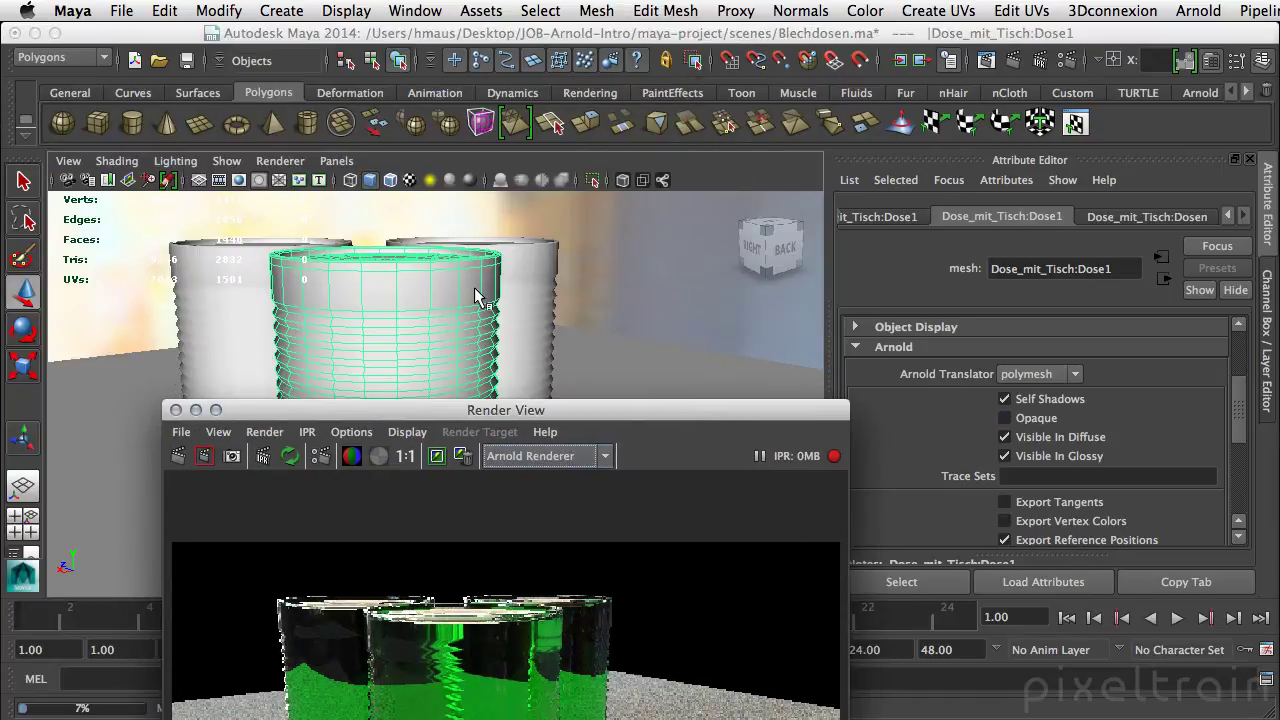
left_click(215, 318)
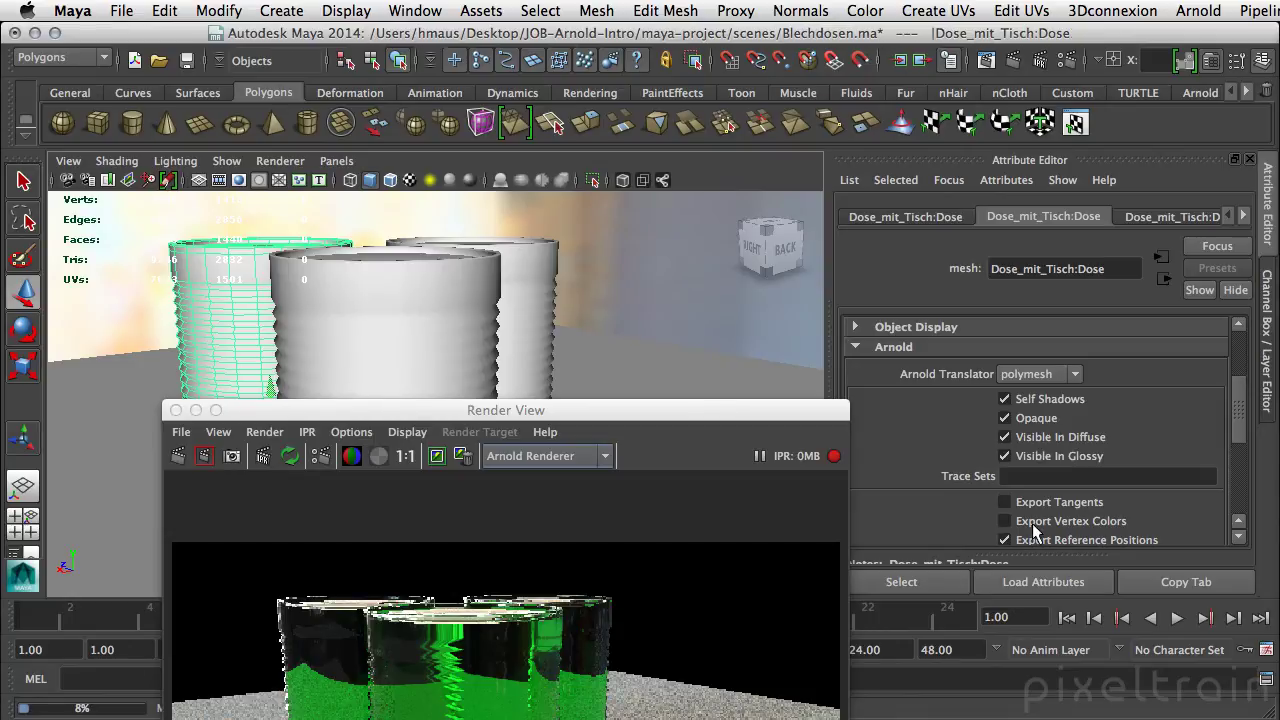
left_click(1050, 424)
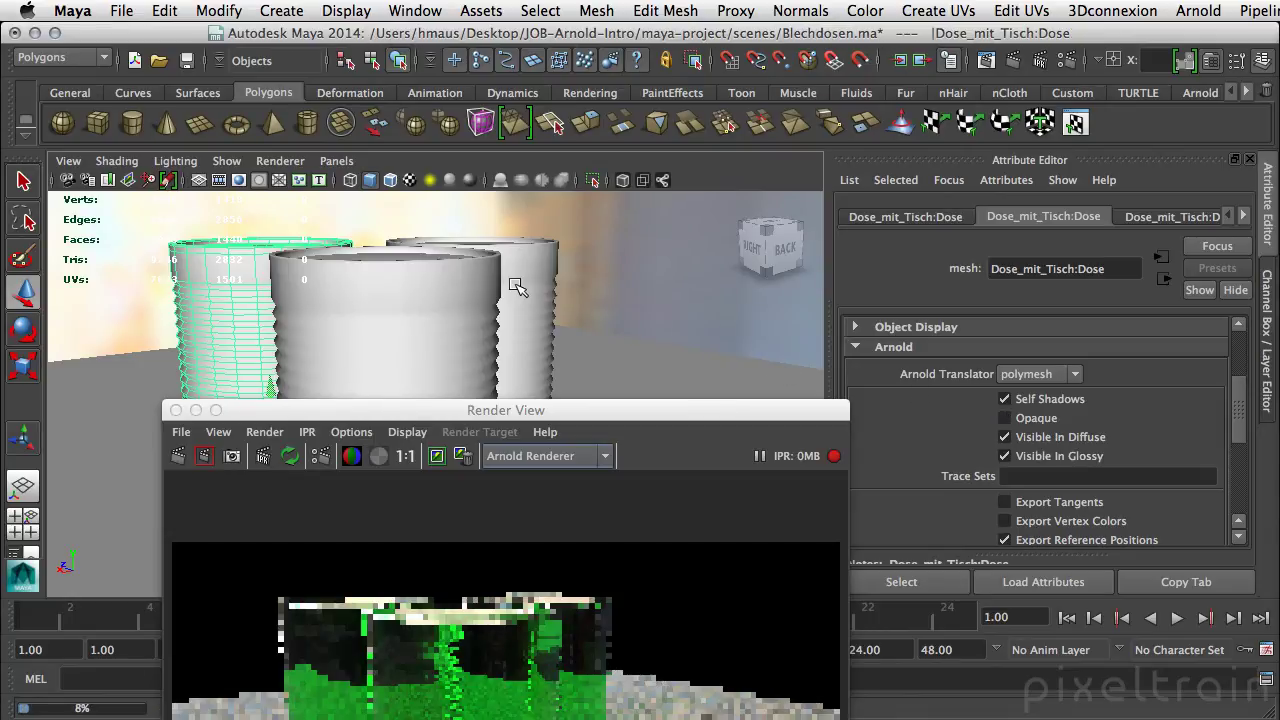
left_click(530, 295)
left_click(1005, 418)
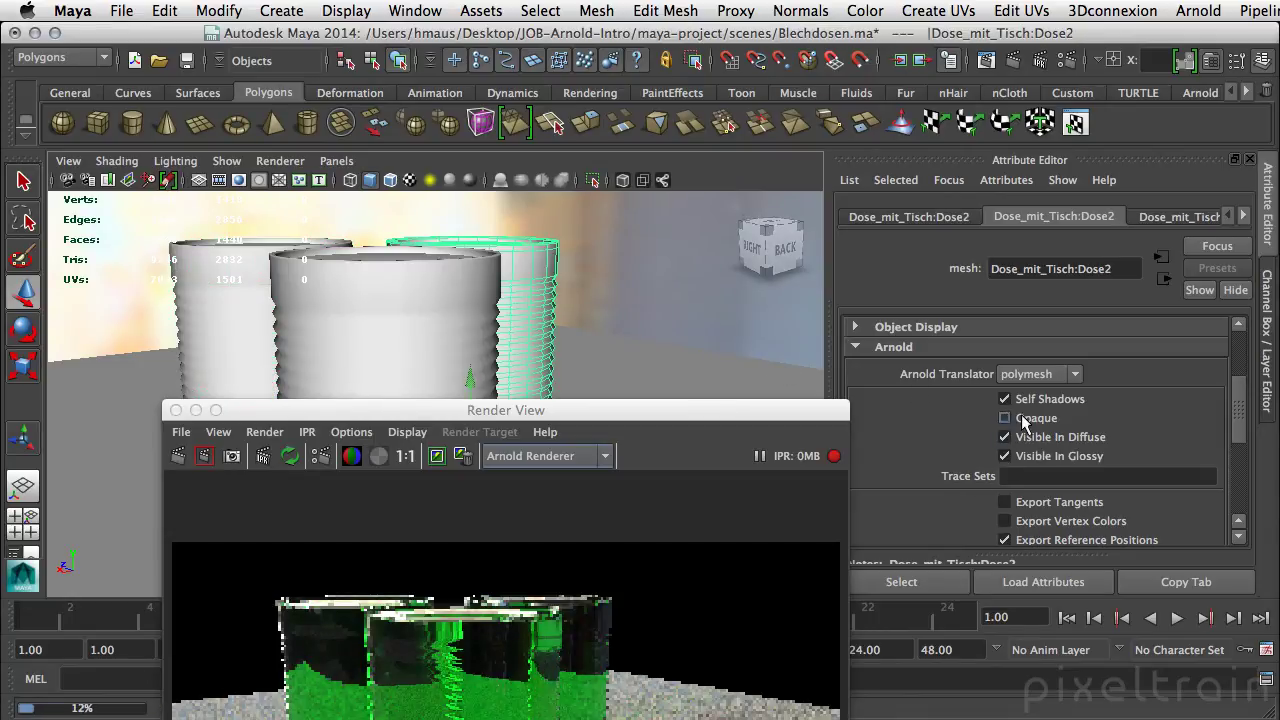
Show the Dosen aiStandard shader attributes, collapse Diffuse and scroll down toward Bump Mapping.
mouse_move(787, 410)
left_mouse_down()
mouse_move(644, 105)
mouse_move(613, 132)
left_mouse_up()
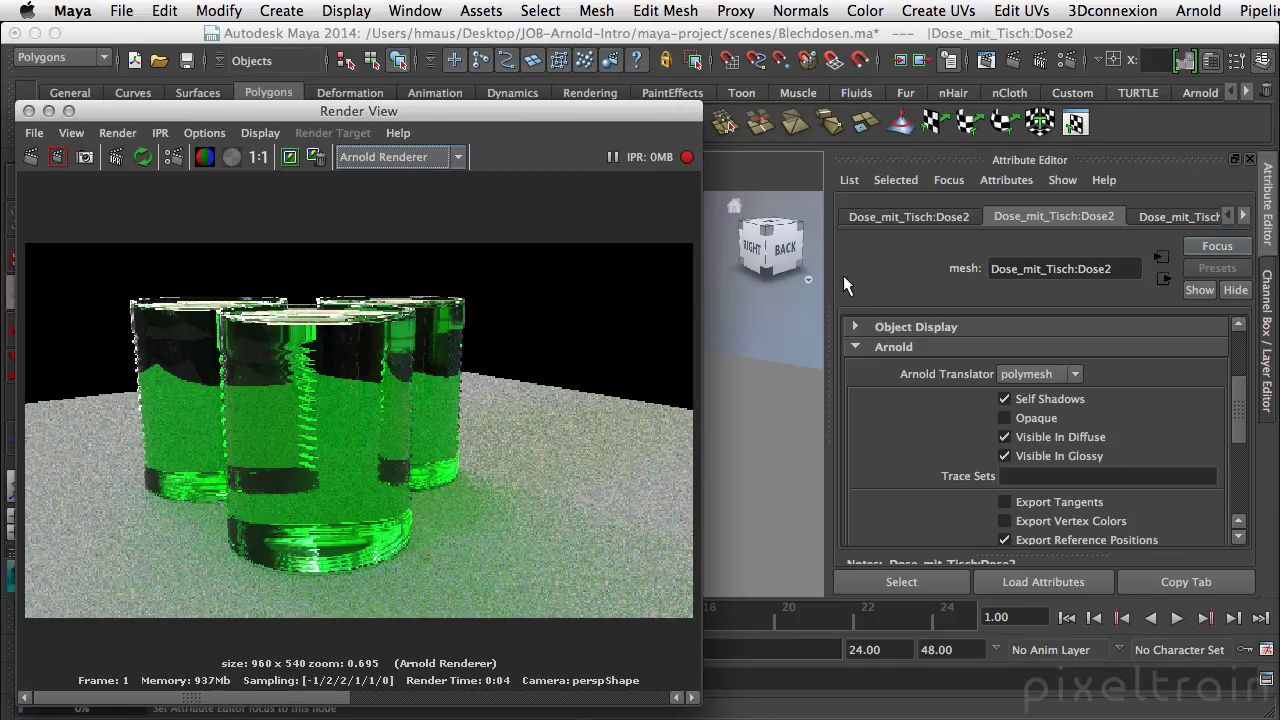
left_click(1240, 215)
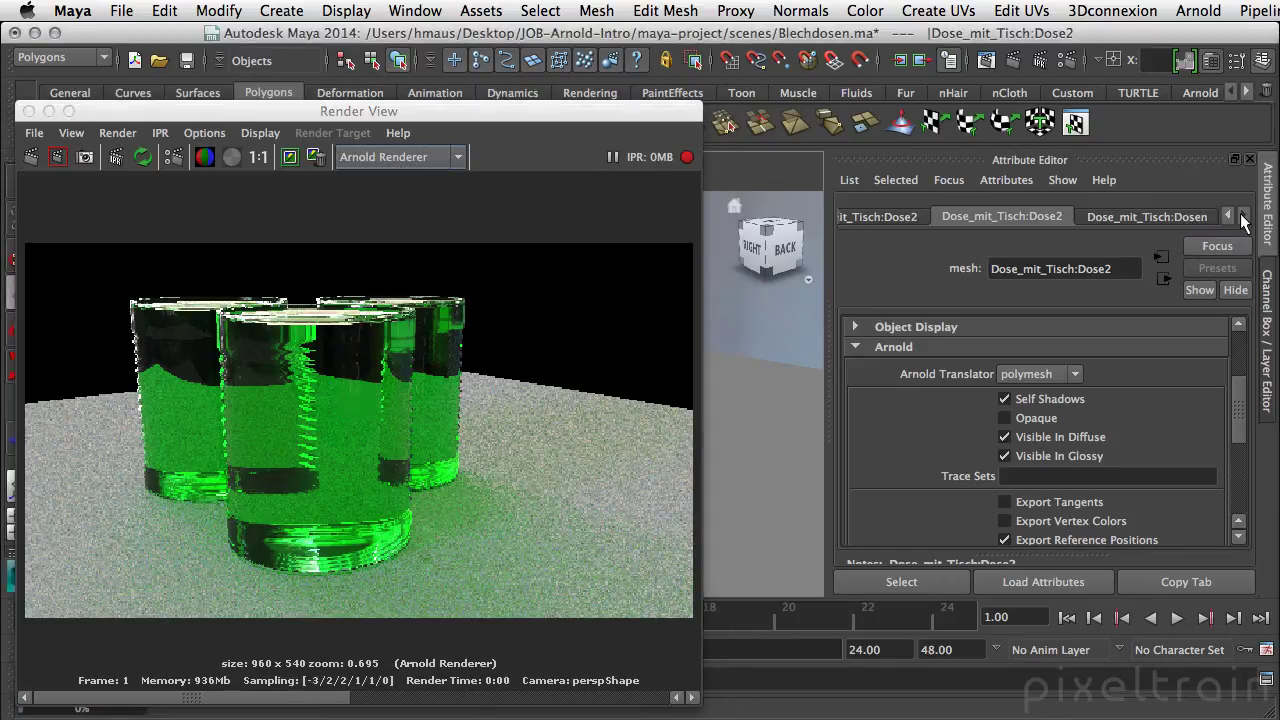
left_click(1192, 215)
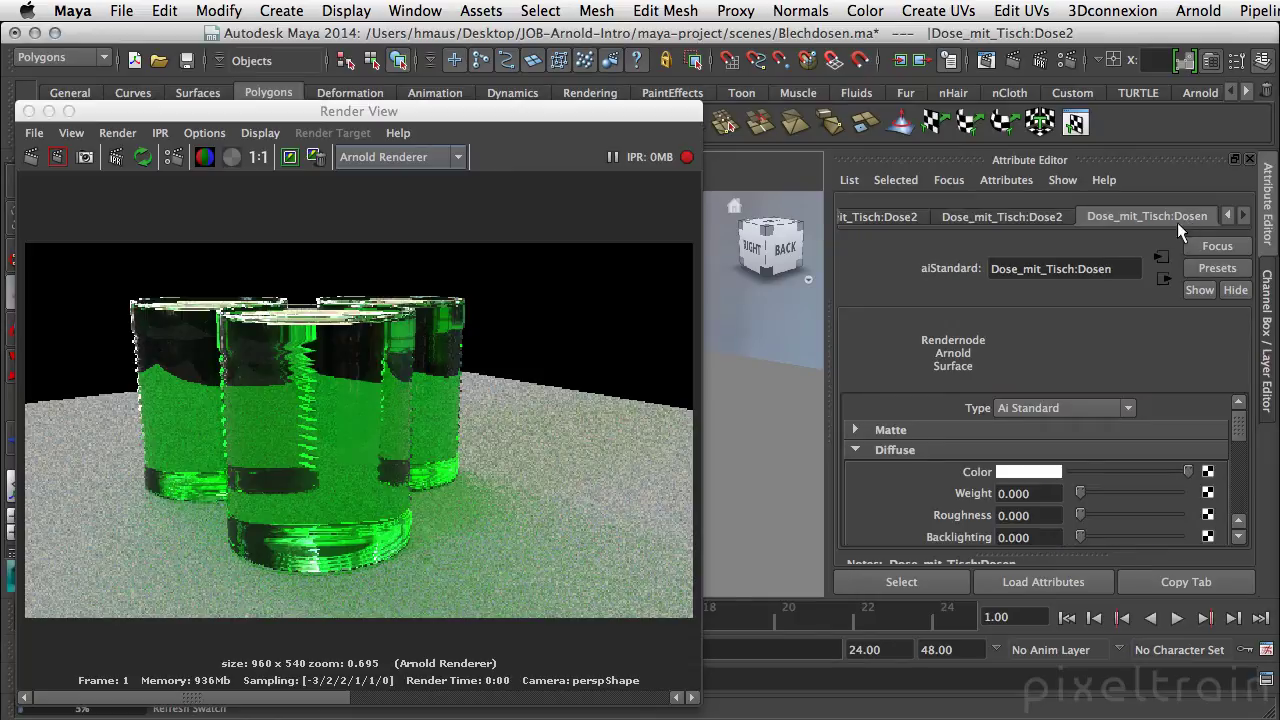
left_click(882, 452)
scroll(882, 455, "down", 5)
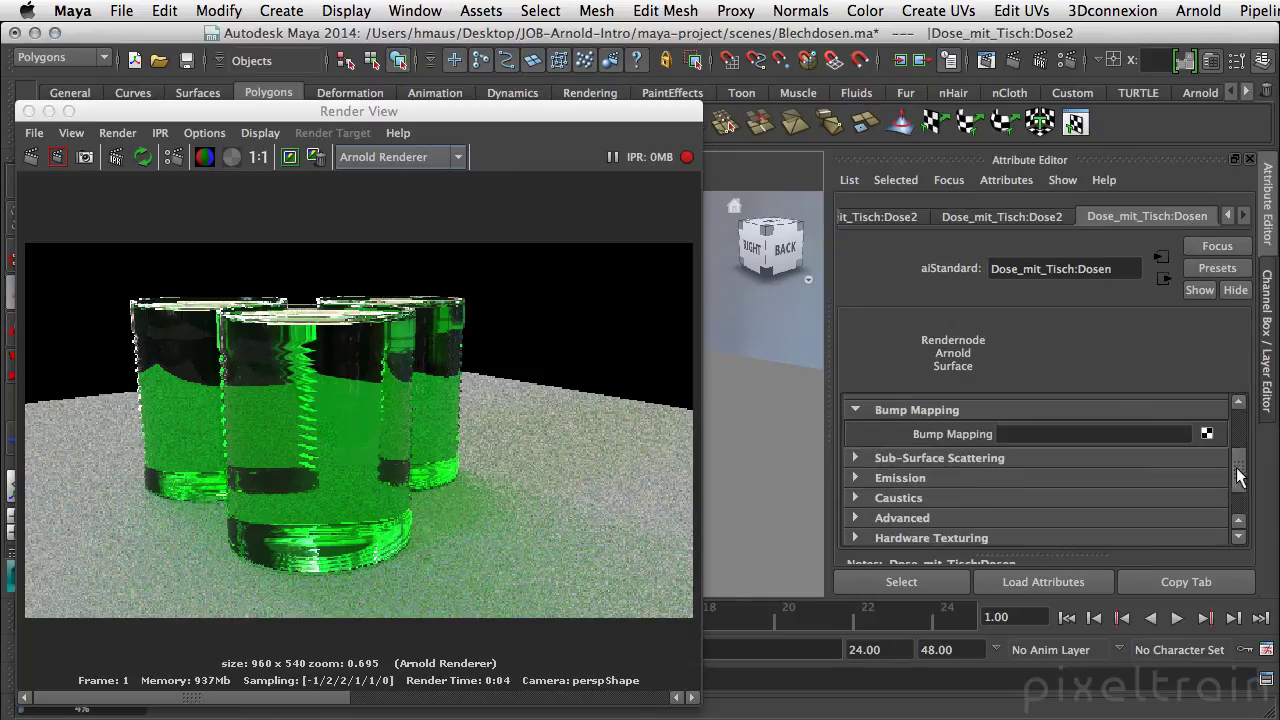
left_click_drag(612, 123, 672, 511)
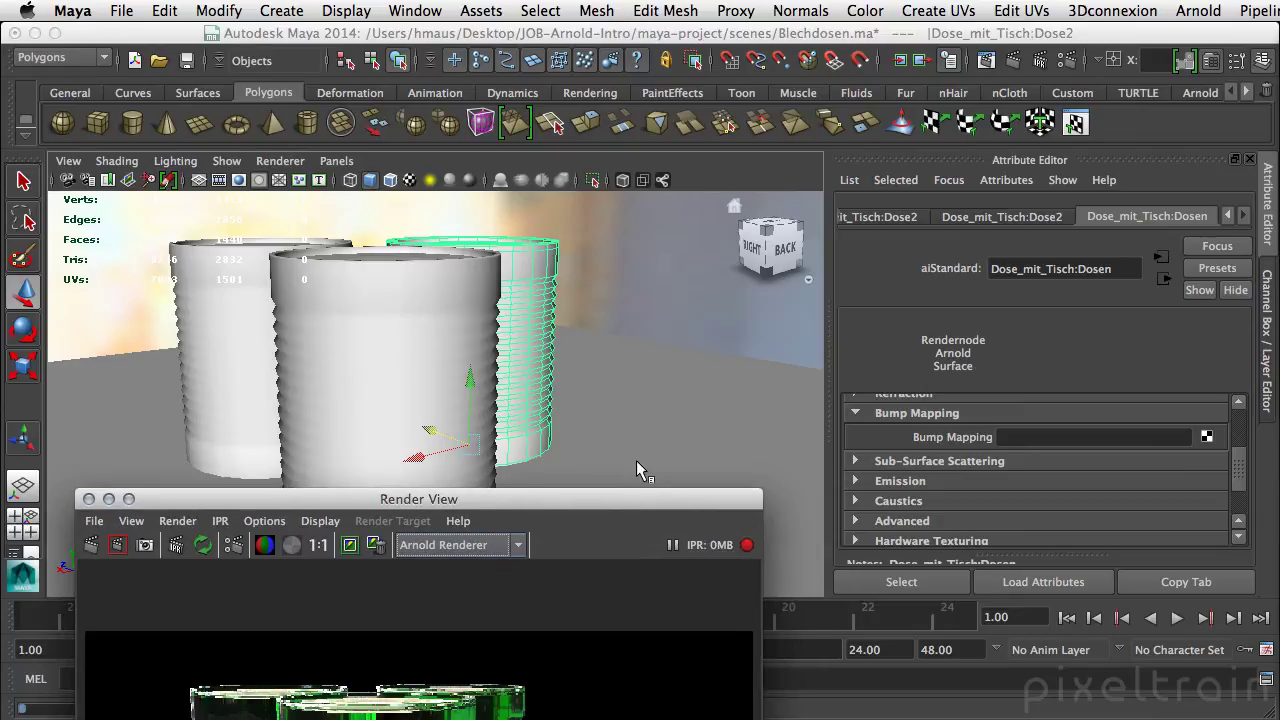
left_click(424, 378)
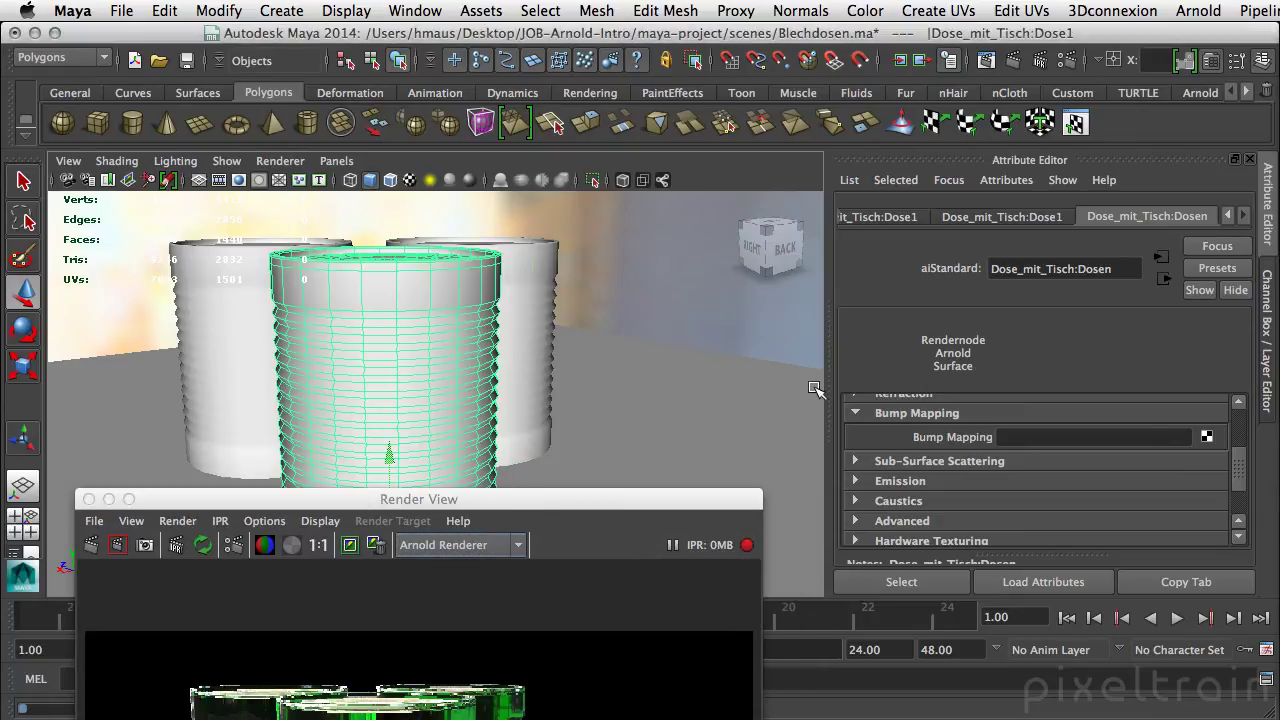
Open the front can's material attributes and copy the Dosen shader tab into a floating window.
right_click(420, 291)
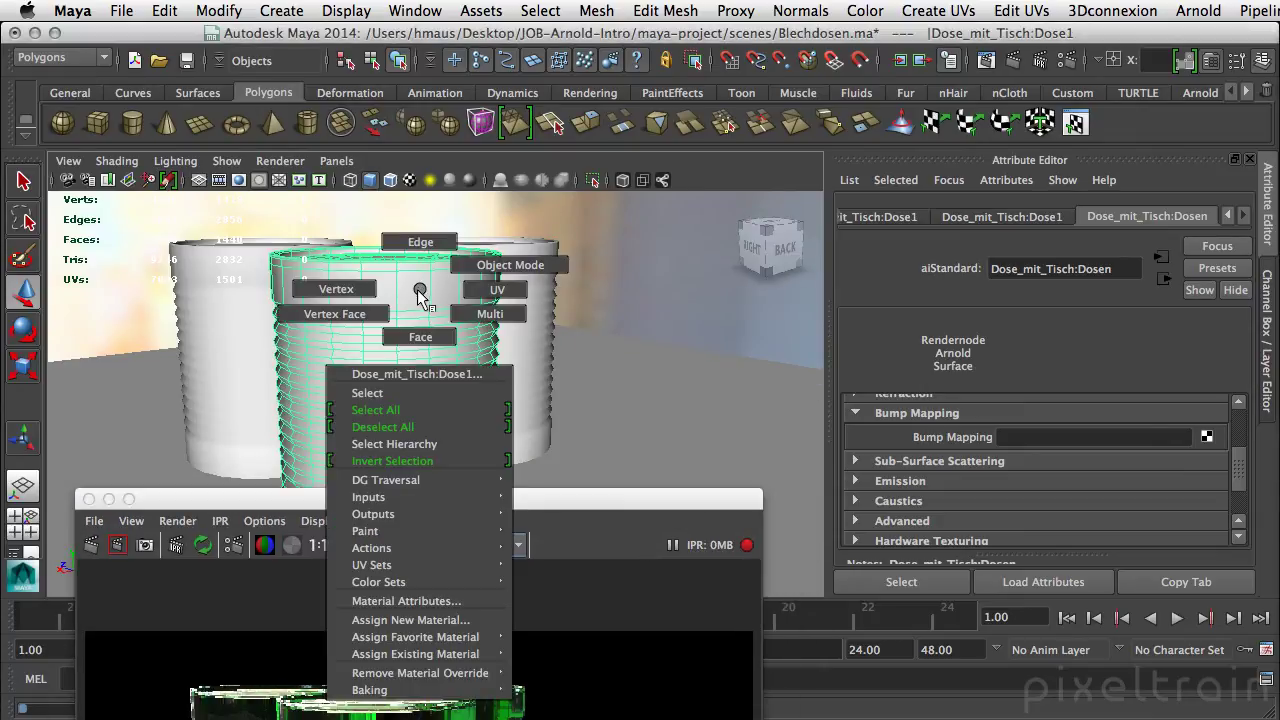
left_click(390, 600)
left_click_drag(470, 503, 499, 75)
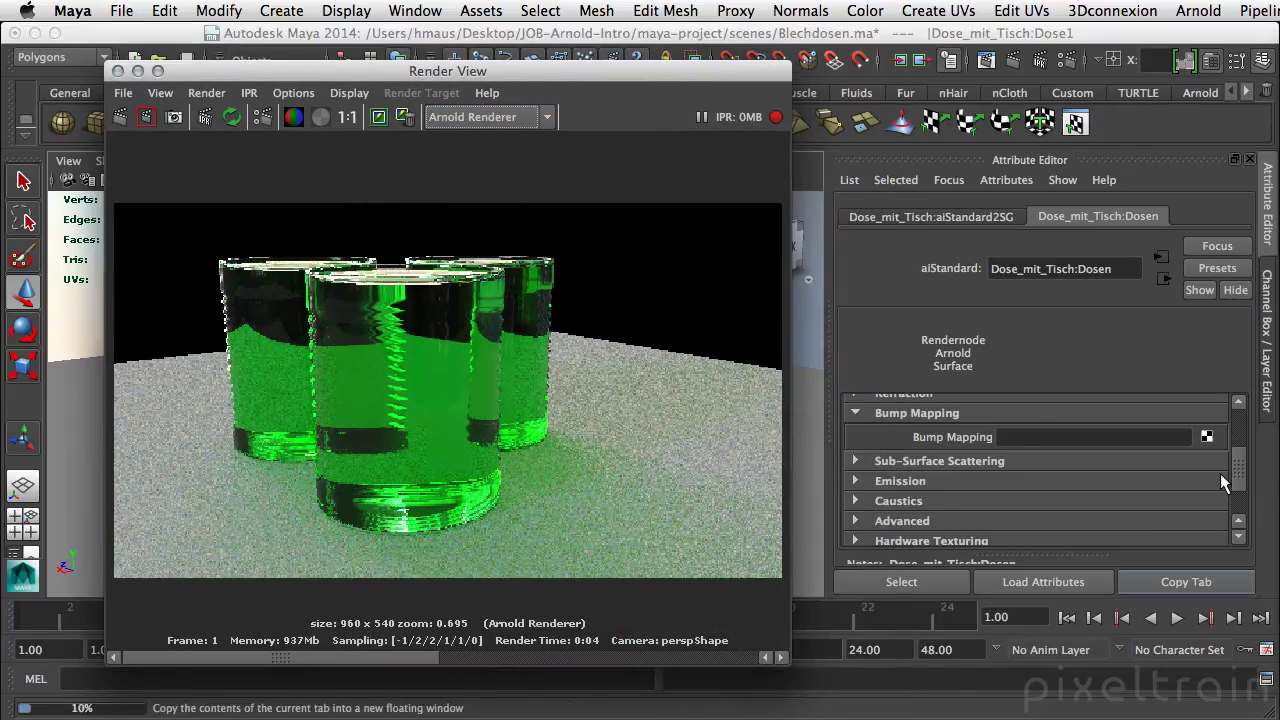
left_click(1200, 580)
Move and enlarge the floating shader window and expand its Bump Mapping section.
left_click_drag(1015, 504, 953, 70)
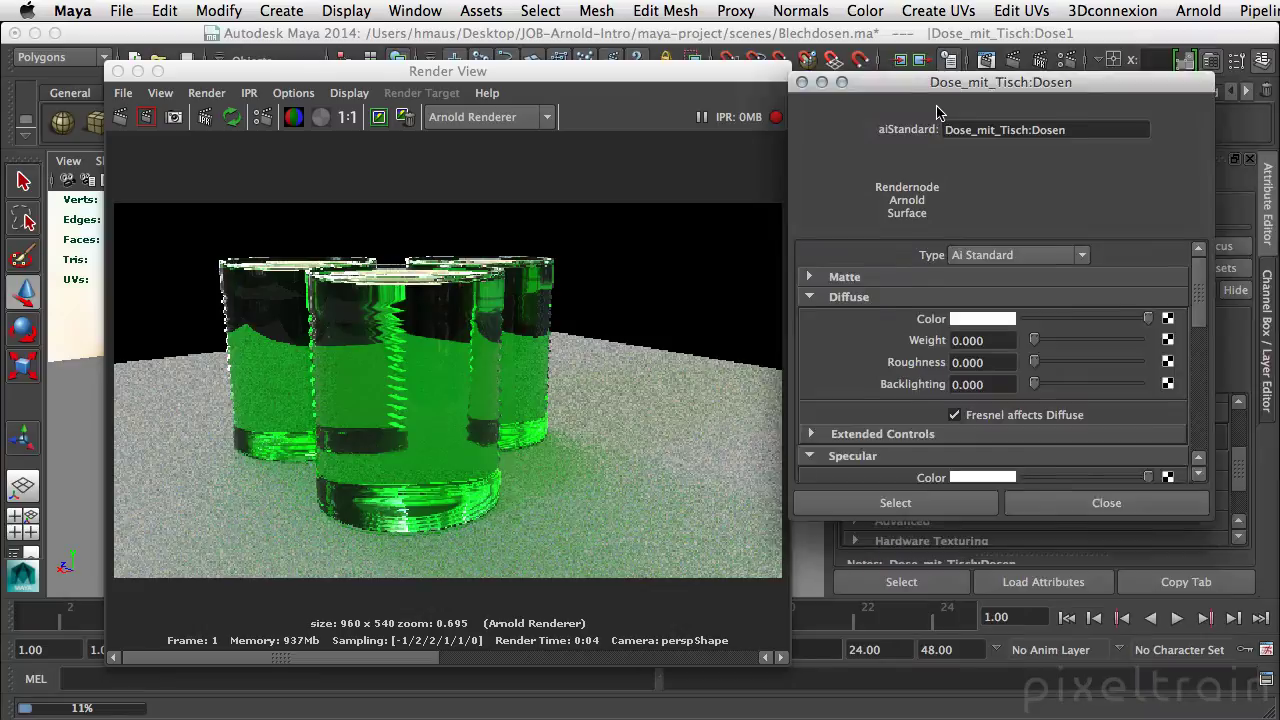
left_click_drag(1208, 512, 1180, 650)
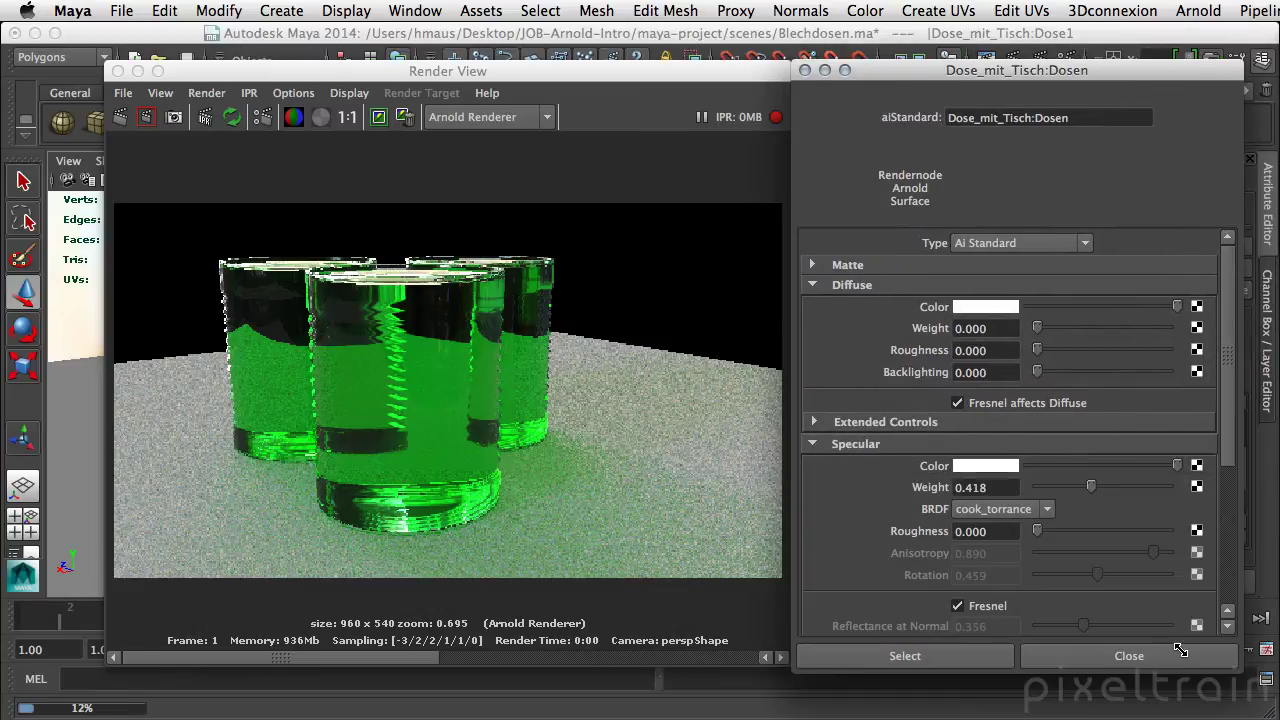
left_click_drag(1230, 368, 1226, 512)
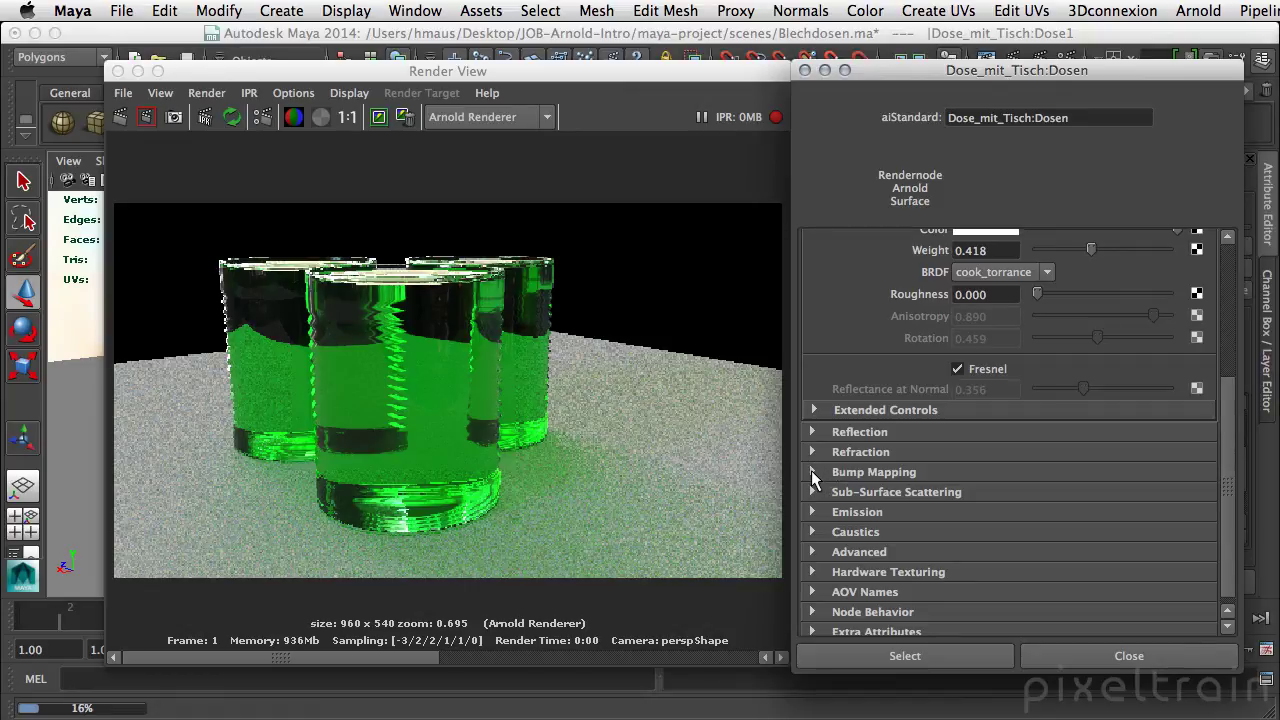
left_click(812, 473)
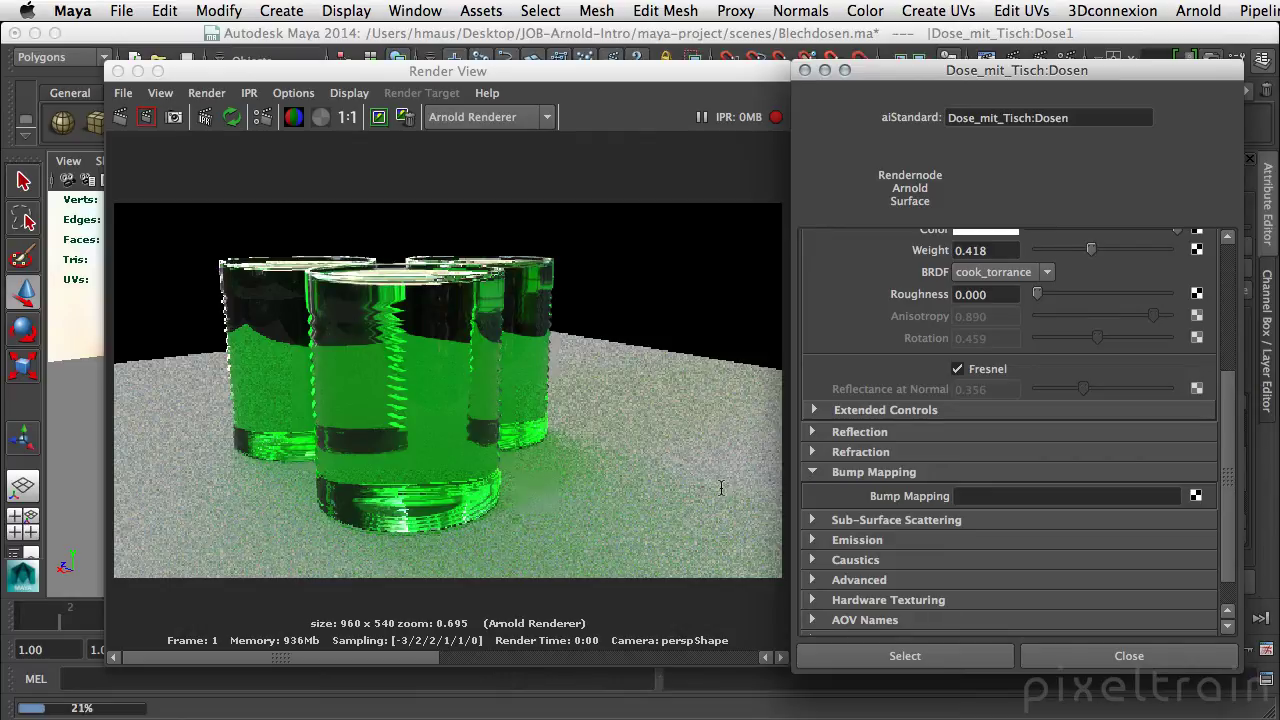
left_click_drag(964, 74, 901, 78)
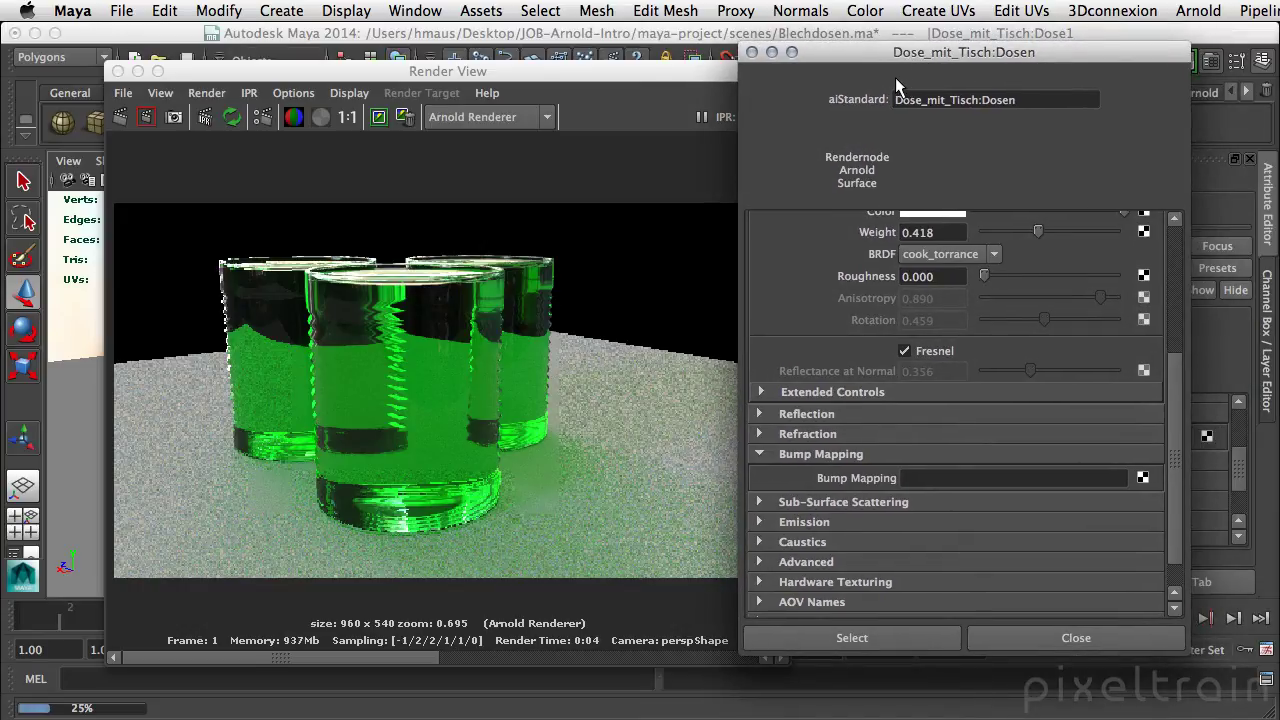
Connect a File texture node to the Dosen shader's Bump Mapping slot and close the floating window.
left_click(1141, 476)
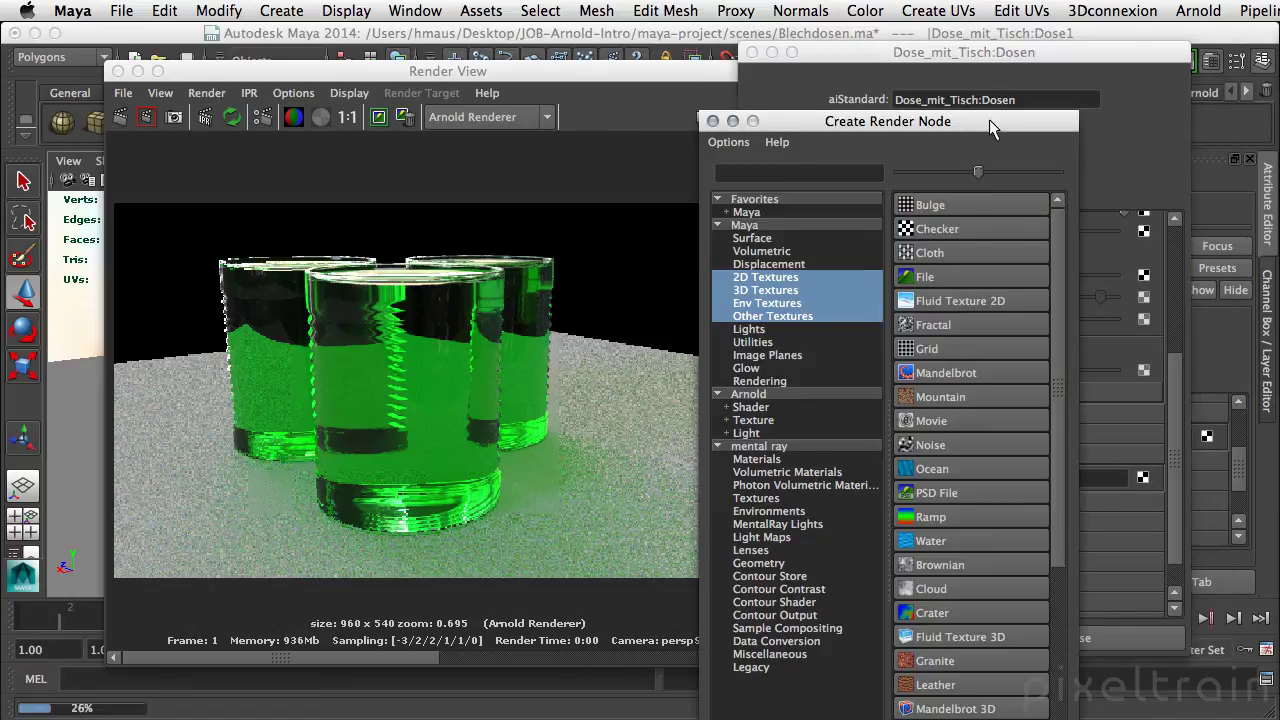
left_click_drag(990, 121, 907, 66)
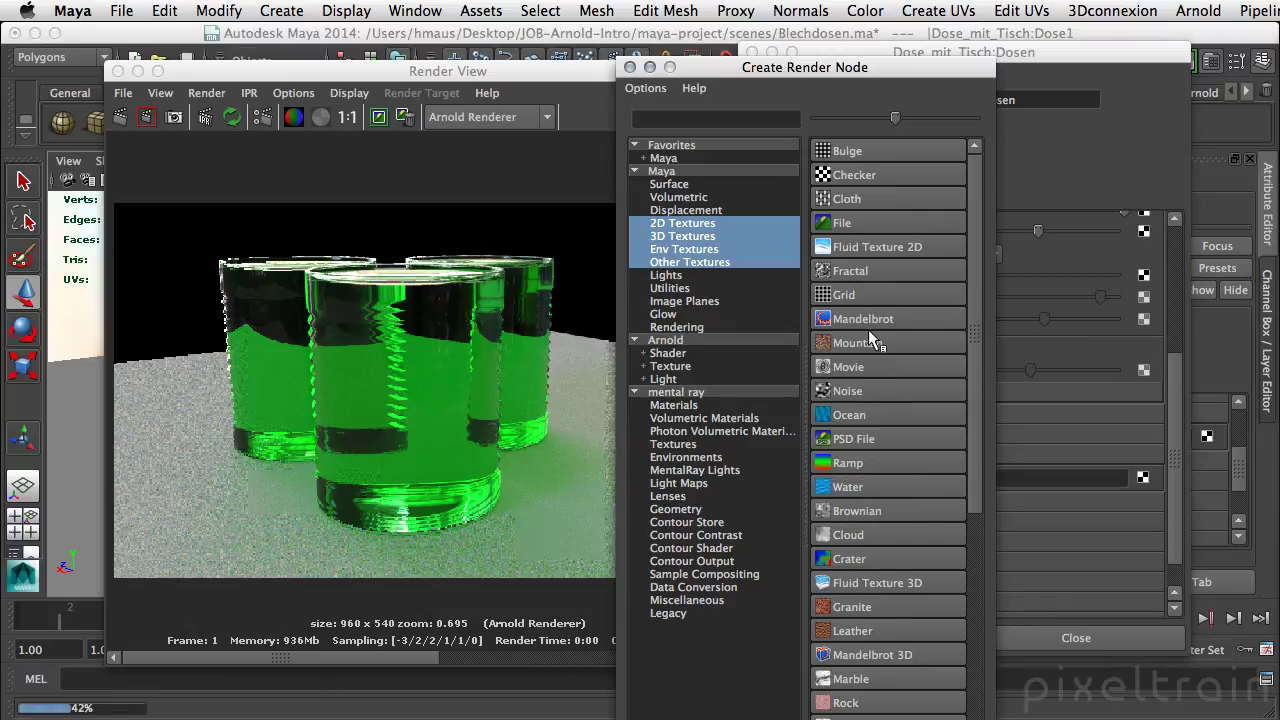
left_click(876, 225)
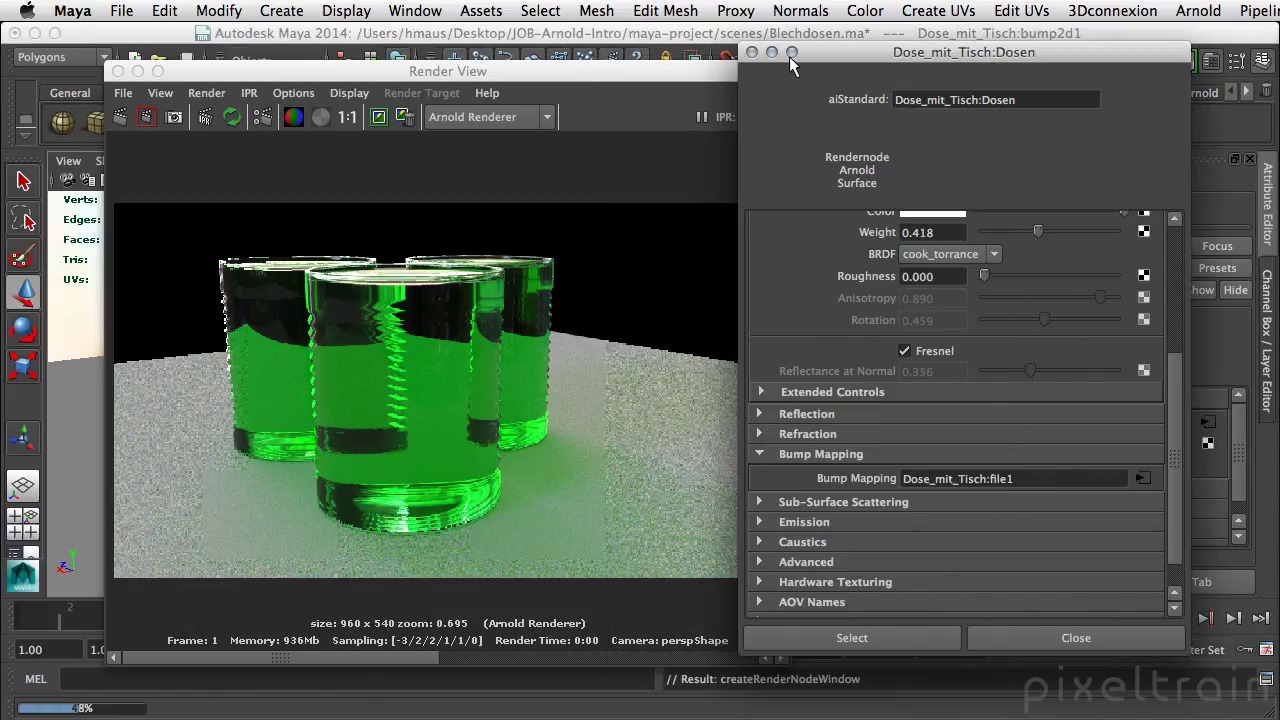
left_click(753, 52)
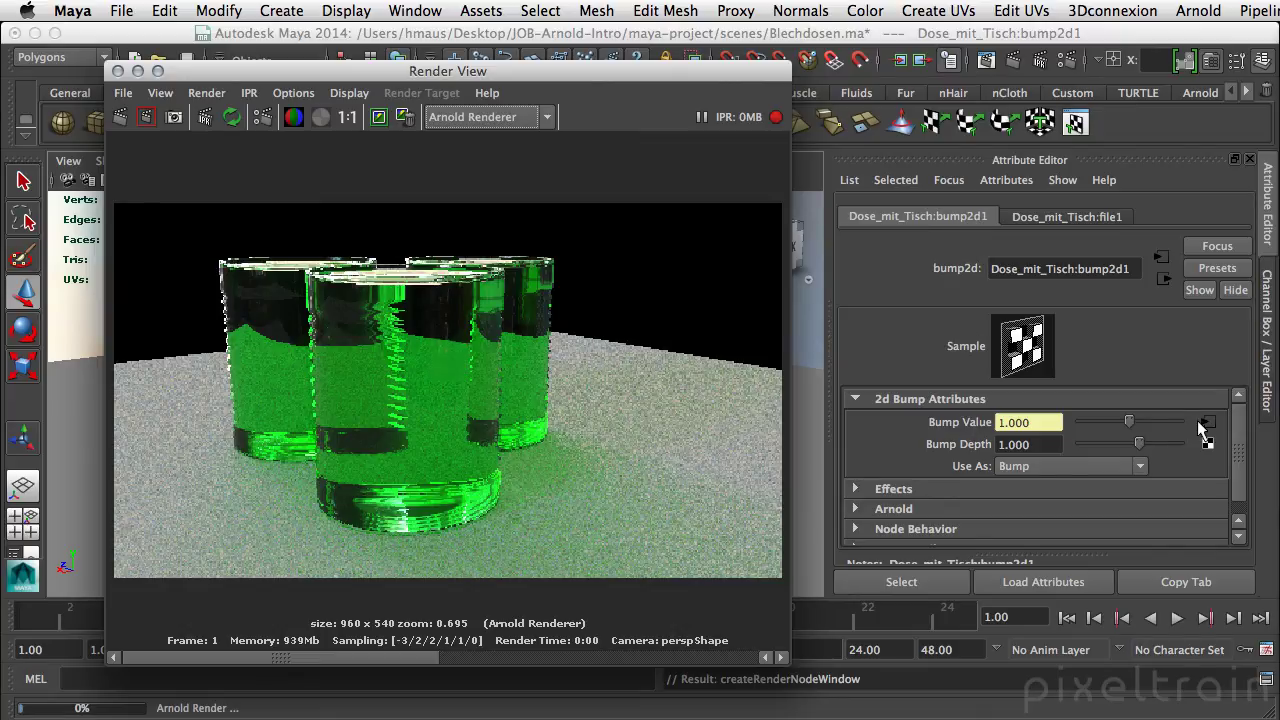
Load dose_tangents.tga as the file1 texture image and return to the bump2d1 node.
left_click(1070, 219)
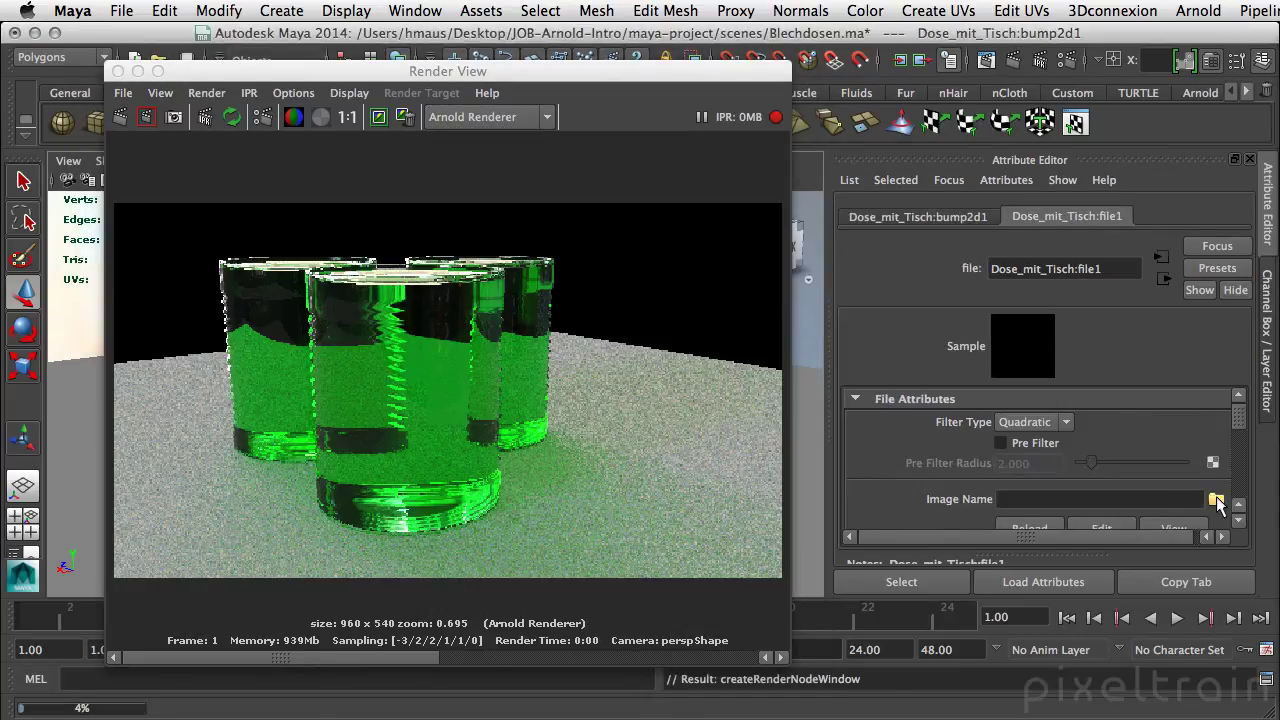
left_click(1216, 499)
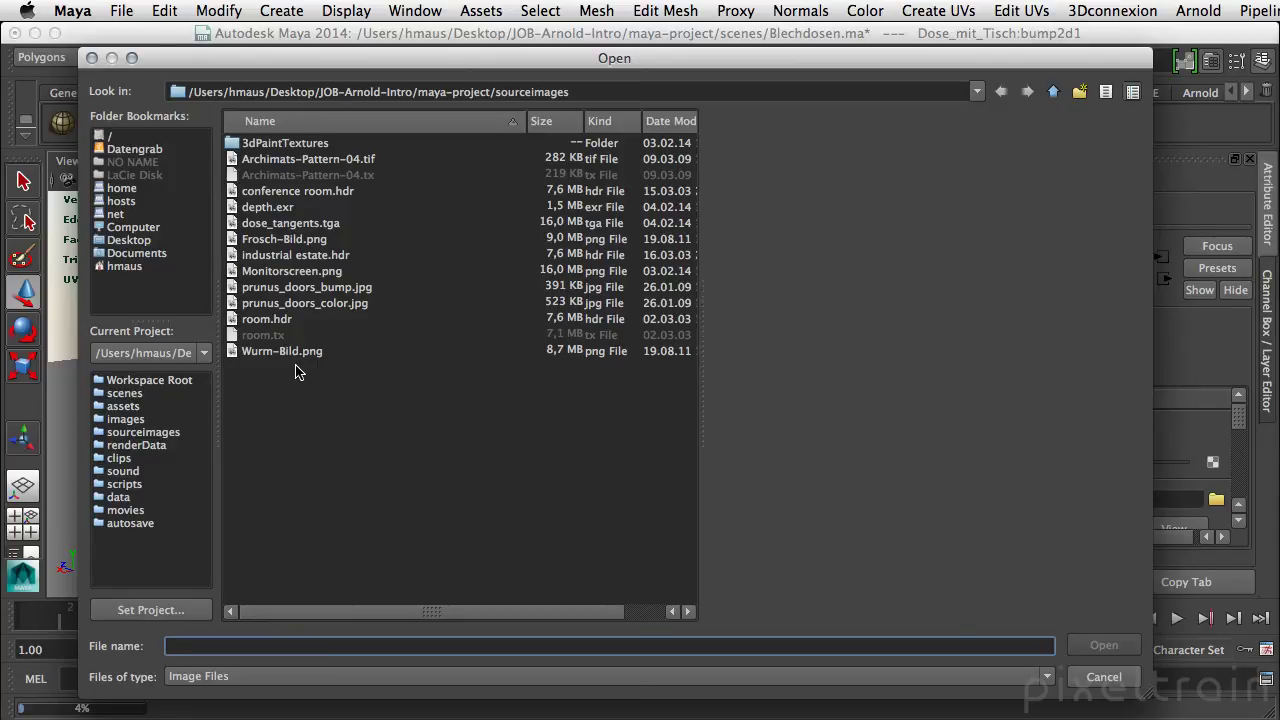
left_click(332, 226)
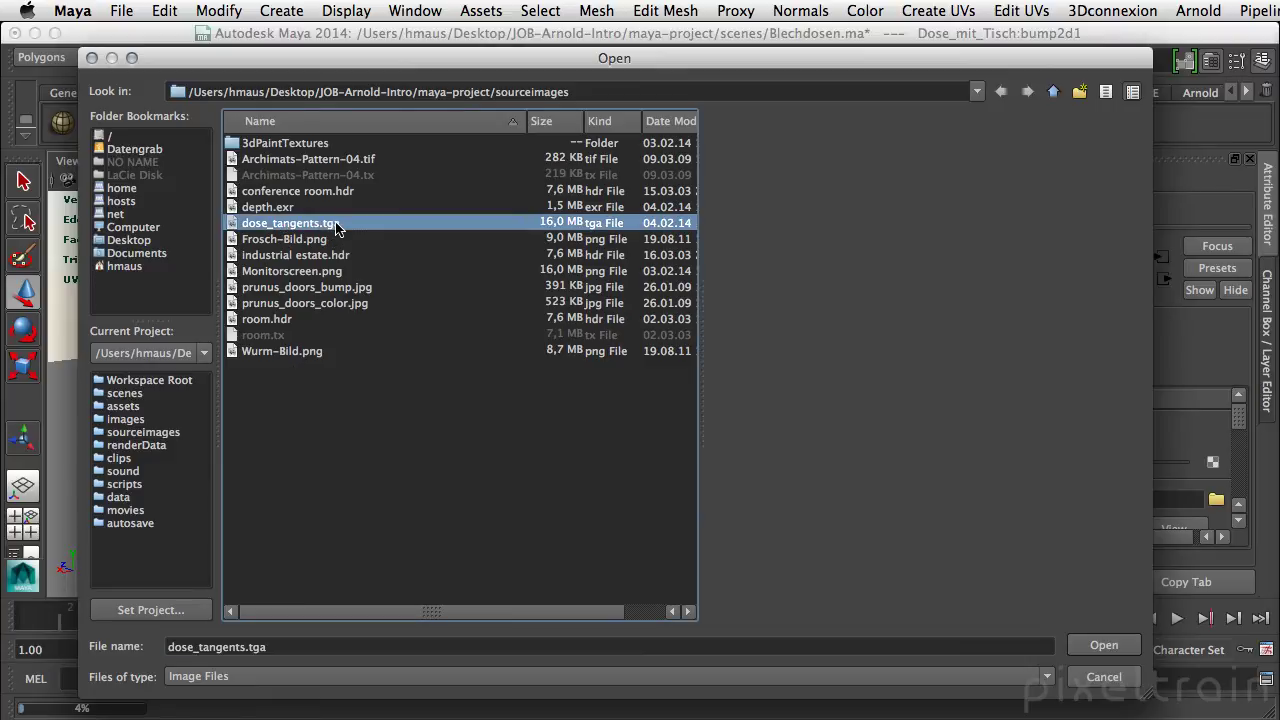
left_click(1104, 647)
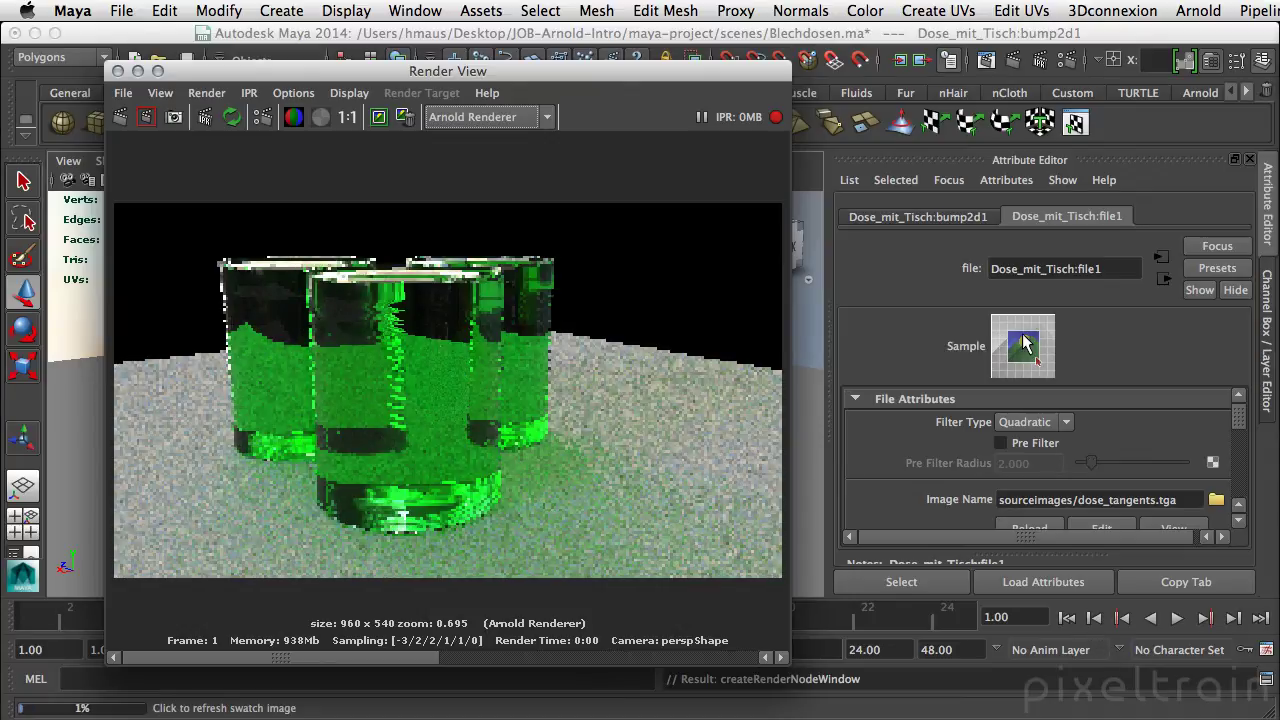
left_click(968, 217)
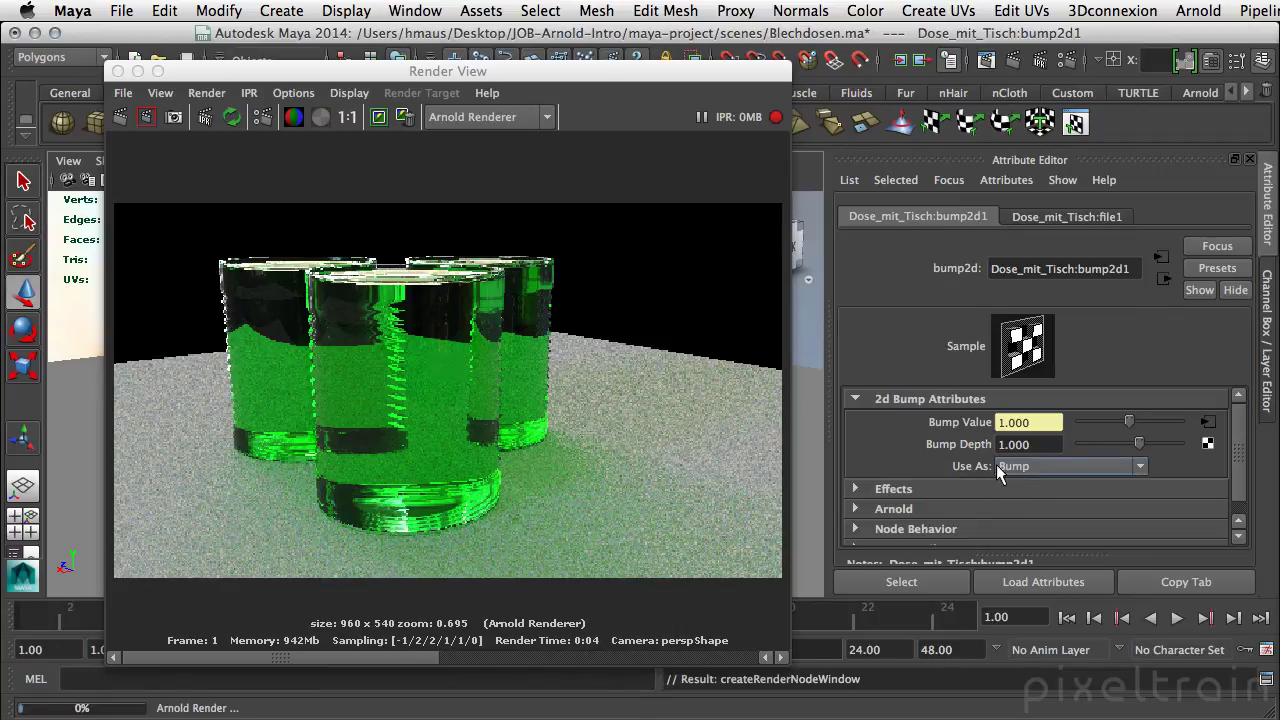
Set bump2d1 Use As to Tangent Space Normals with Bump Depth 3.788, then minimize Render View.
left_click(1130, 475)
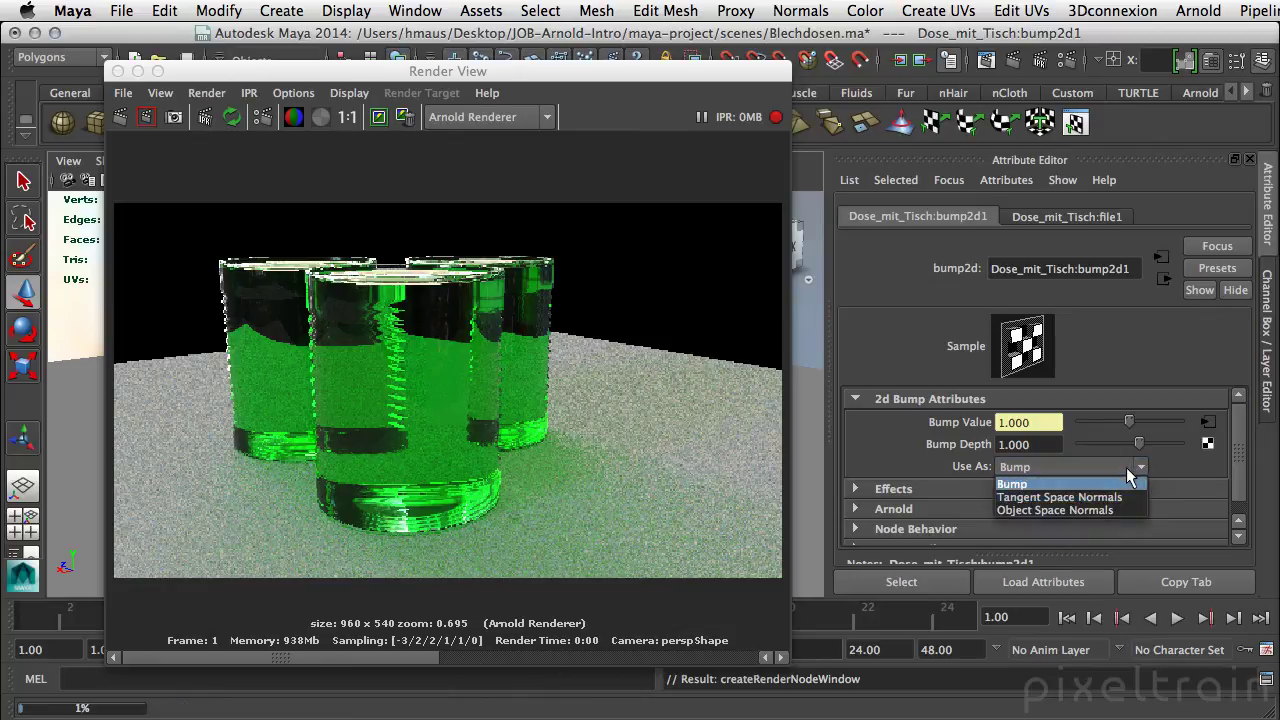
left_click(1111, 497)
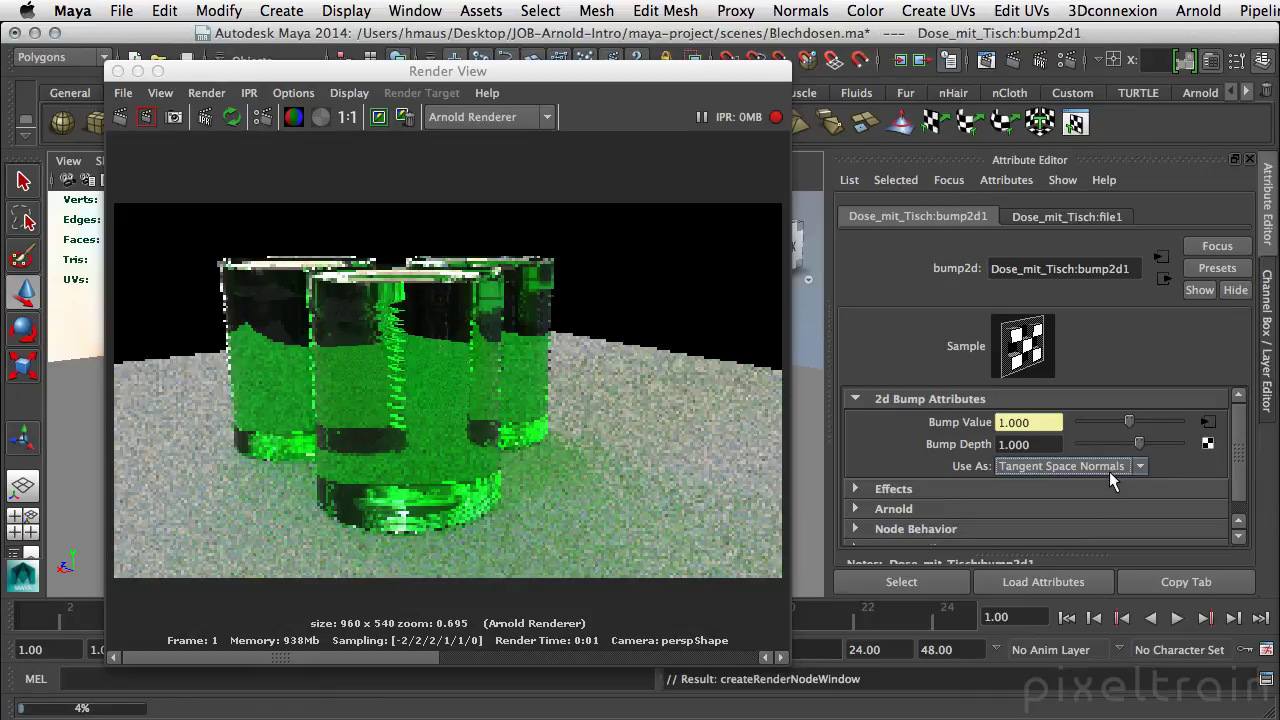
left_click_drag(1138, 443, 1166, 442)
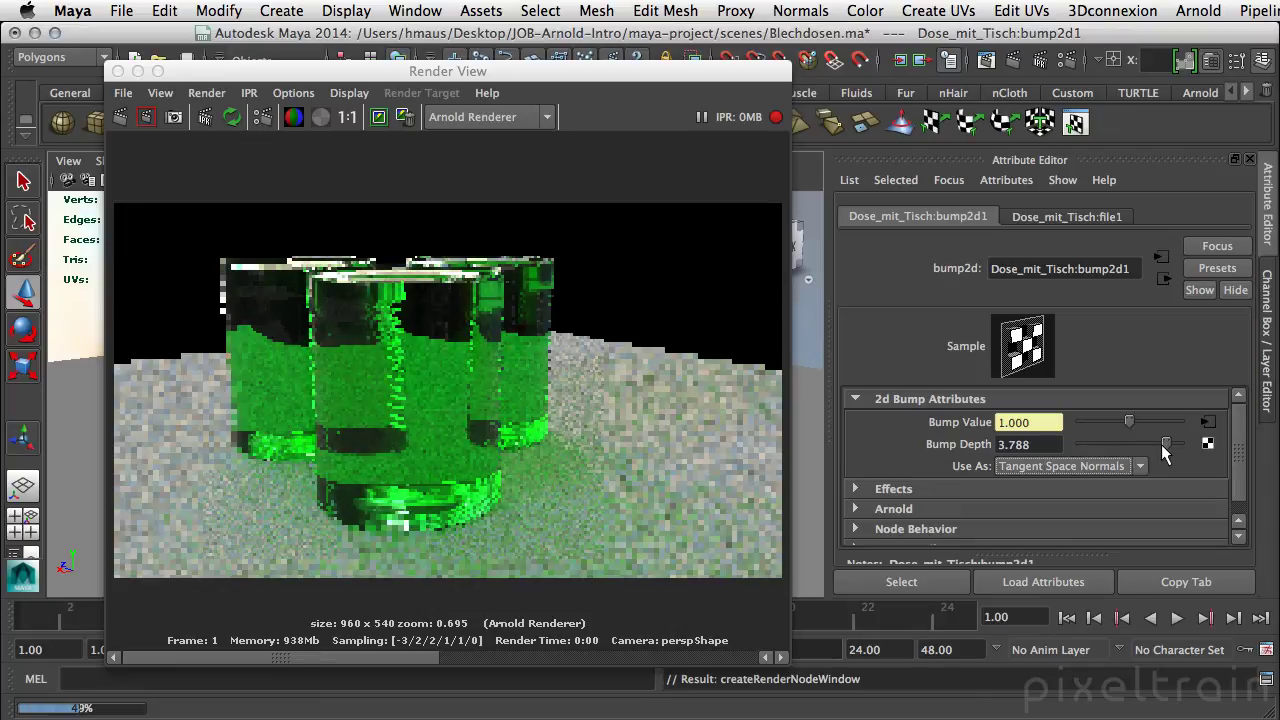
left_click(137, 70)
mouse_move(437, 357)
left_mouse_down("alt")
mouse_move(500, 434)
mouse_move(355, 420)
left_mouse_up("alt")
Frame the cans' ribbed sides close up, preview the bump render, then go to the Dosen shader.
right_click_drag(355, 420, 649, 343, "alt")
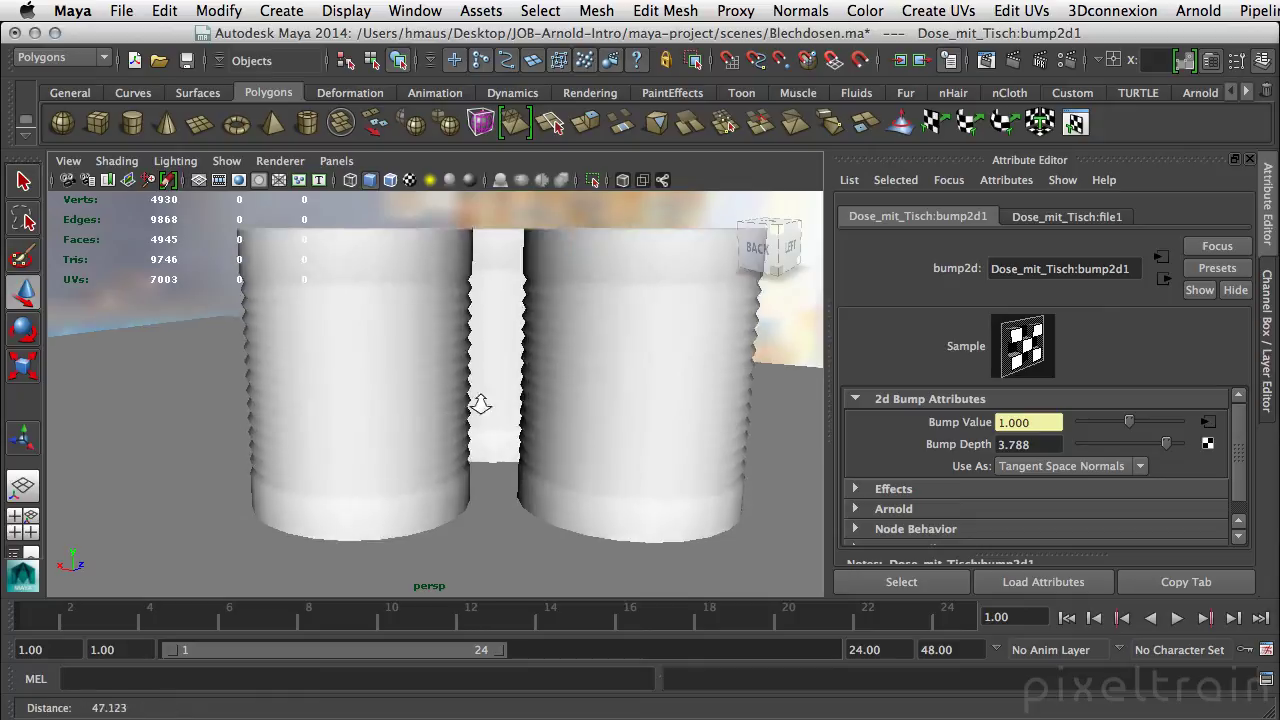
mouse_move(574, 423)
middle_mouse_down("alt")
mouse_move(622, 463)
mouse_move(571, 343)
middle_mouse_up("alt")
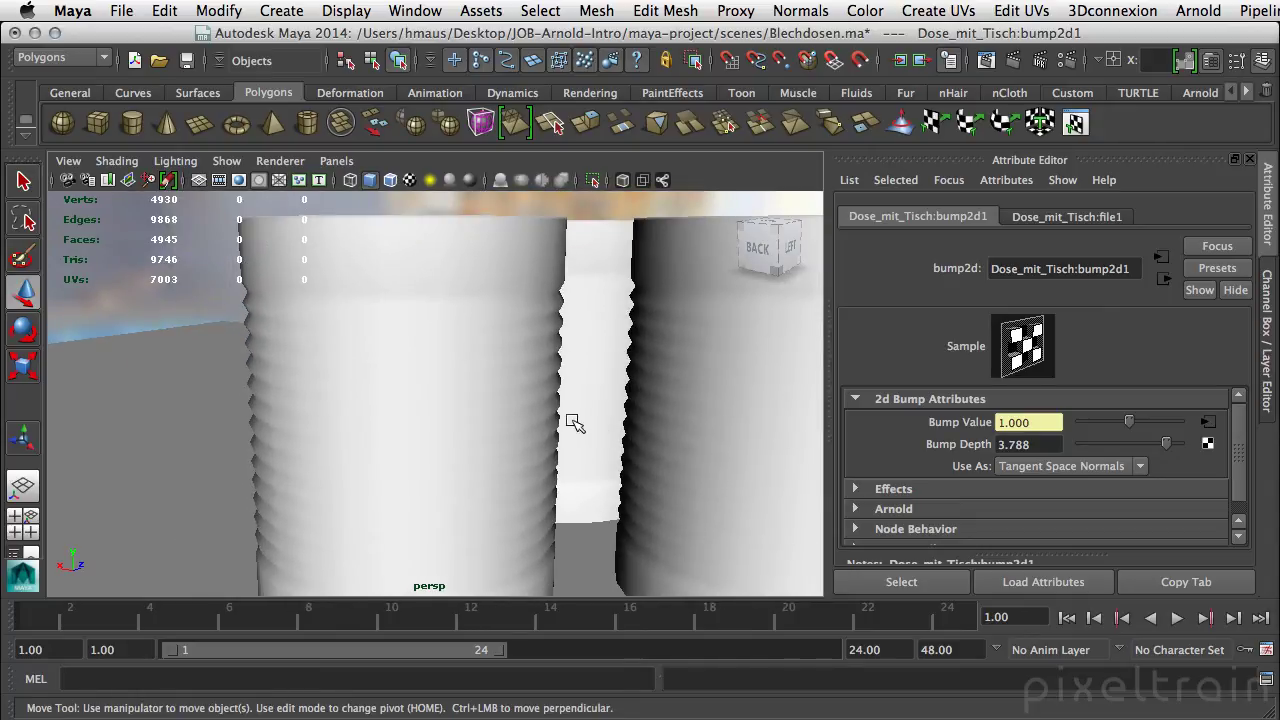
right_click_drag(571, 343, 634, 400, "alt")
mouse_move(634, 400)
middle_mouse_down("alt")
mouse_move(591, 380)
mouse_move(530, 380)
middle_mouse_up("alt")
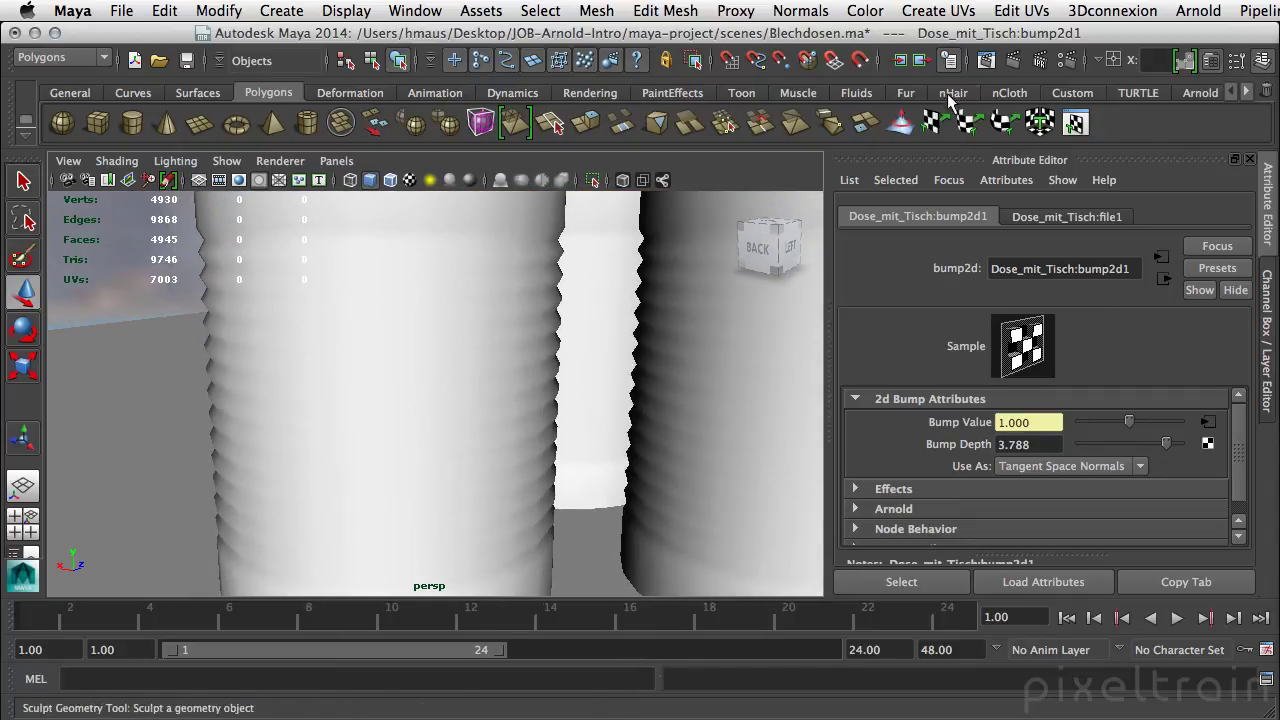
left_click(1016, 60)
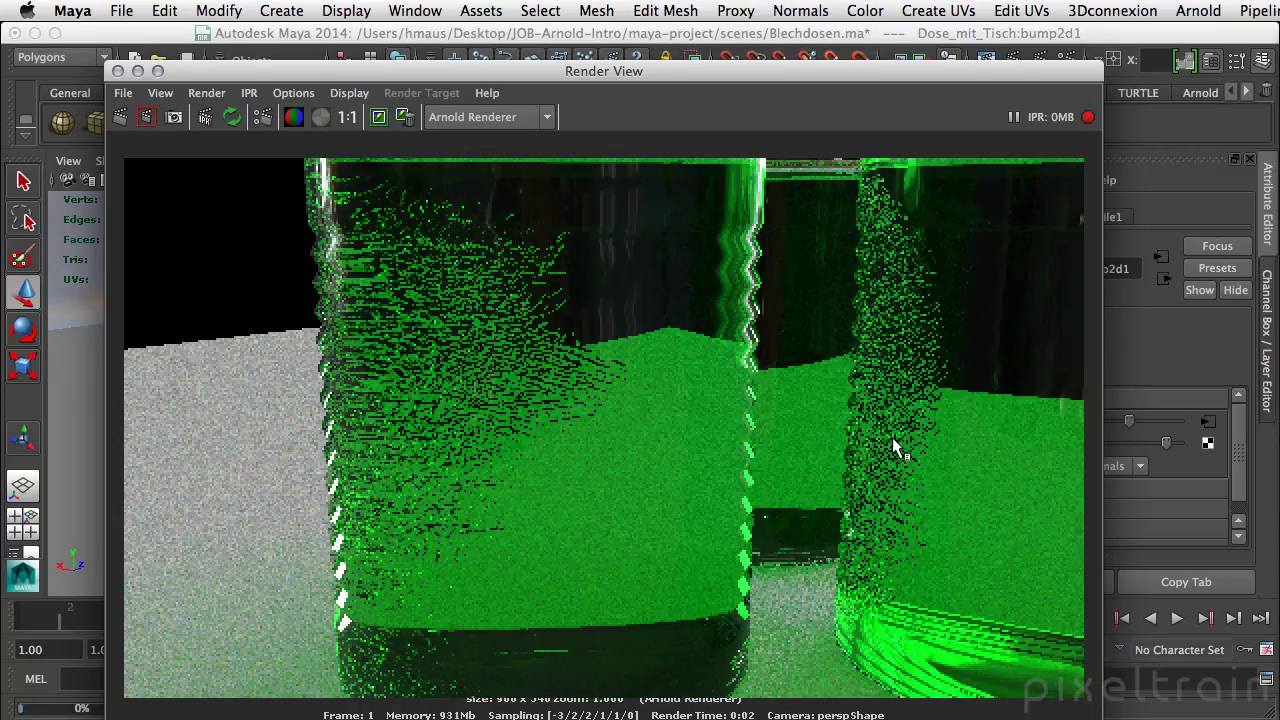
left_click(118, 72)
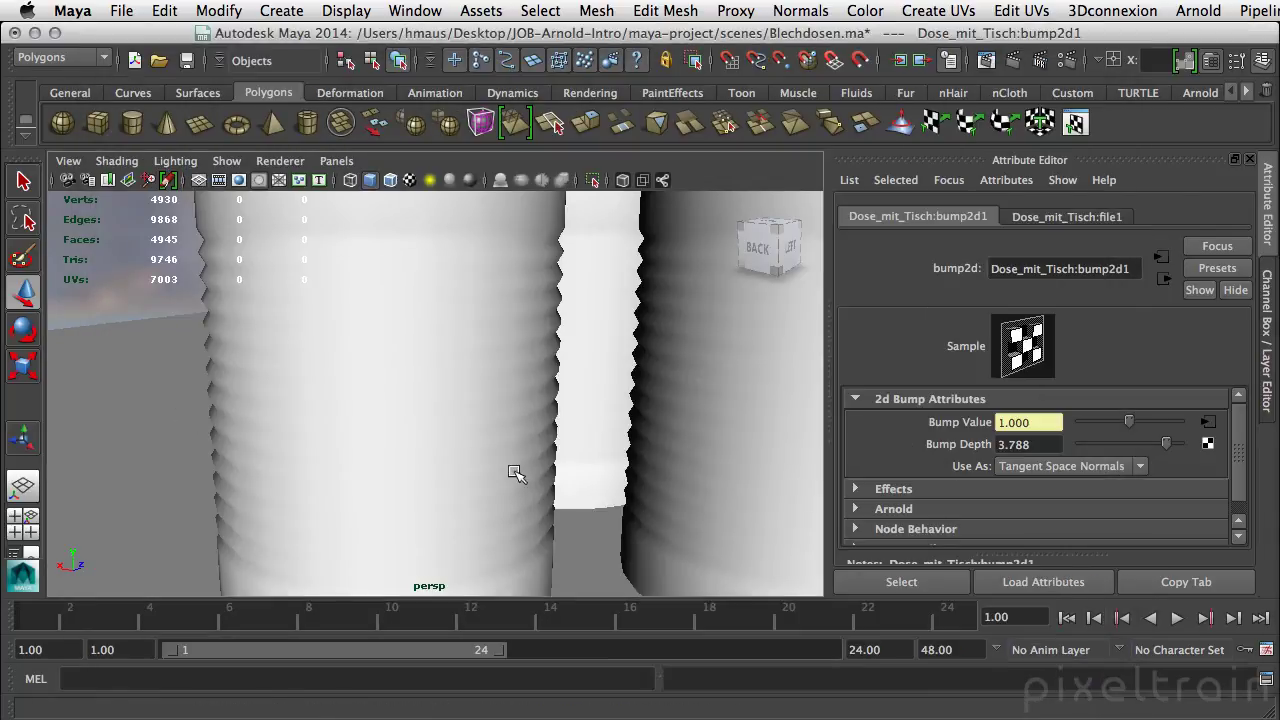
left_click(1161, 272)
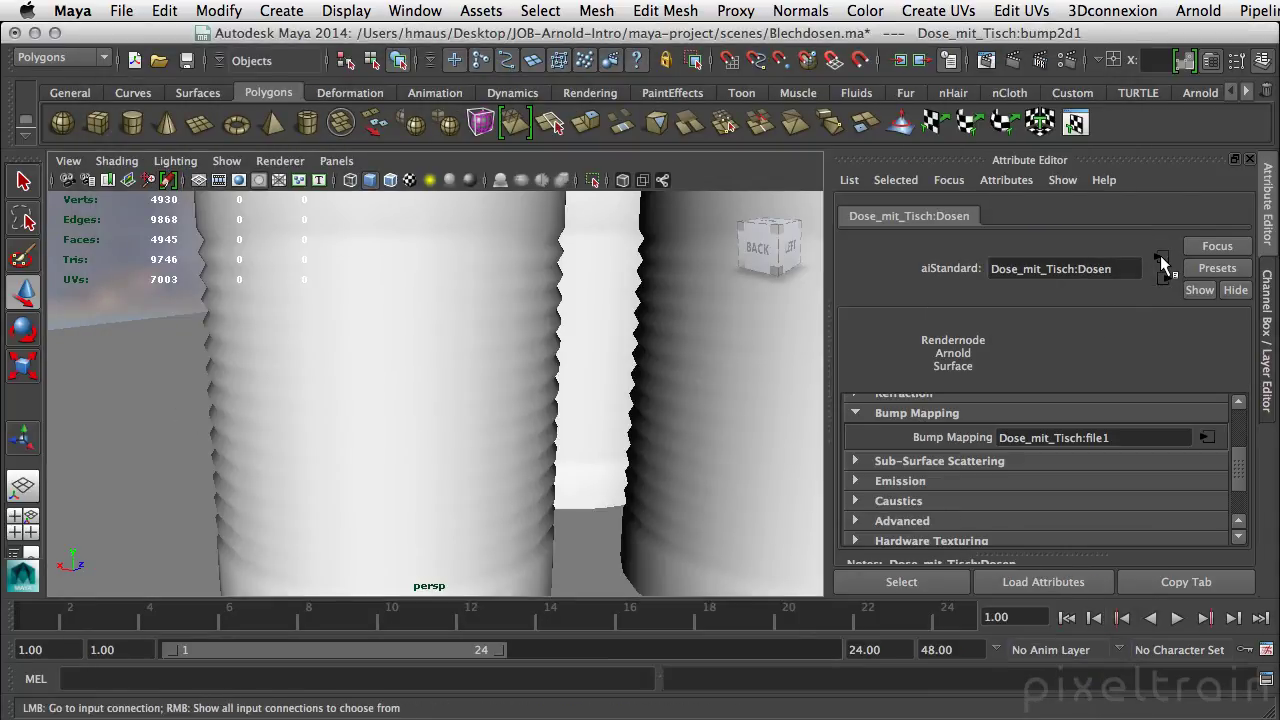
Copy the Dosen shader into a tall floating window with Bump, Specular, Diffuse and Sub-Surface Scattering collapsed.
left_click(862, 410)
left_click(1172, 583)
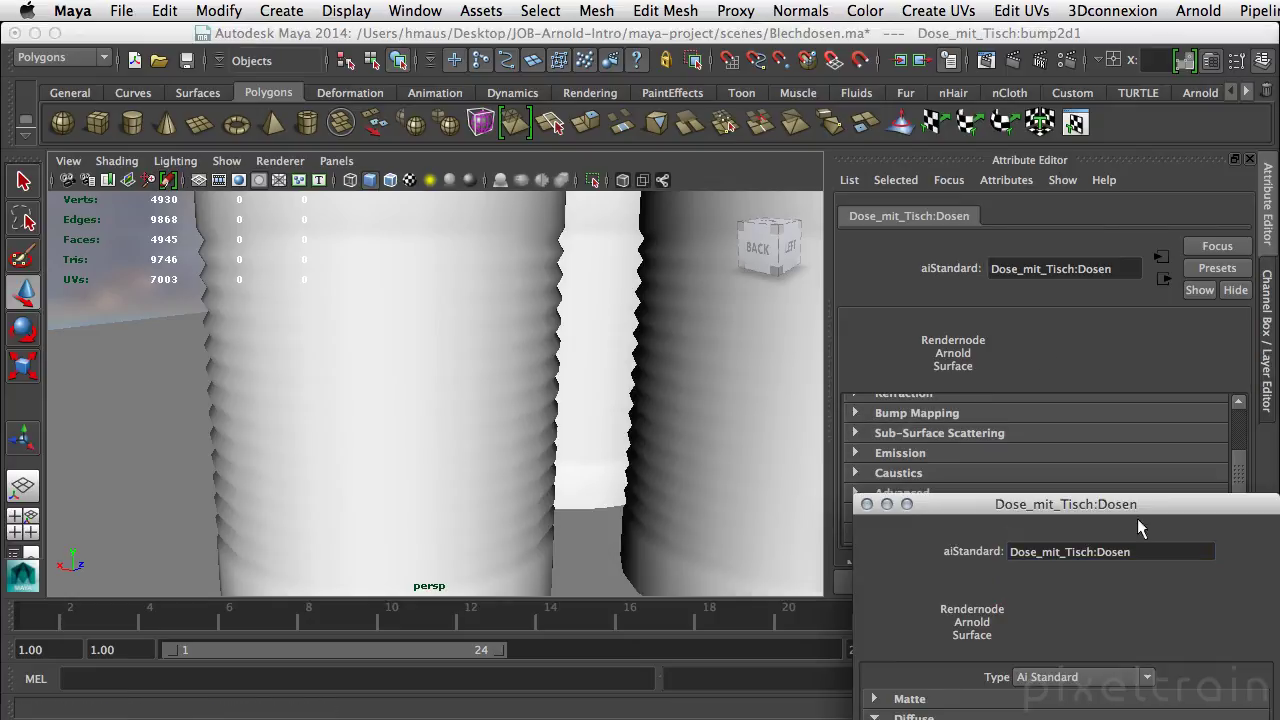
left_click_drag(1030, 508, 998, 92)
left_click_drag(1245, 531, 1245, 703)
left_click(878, 463)
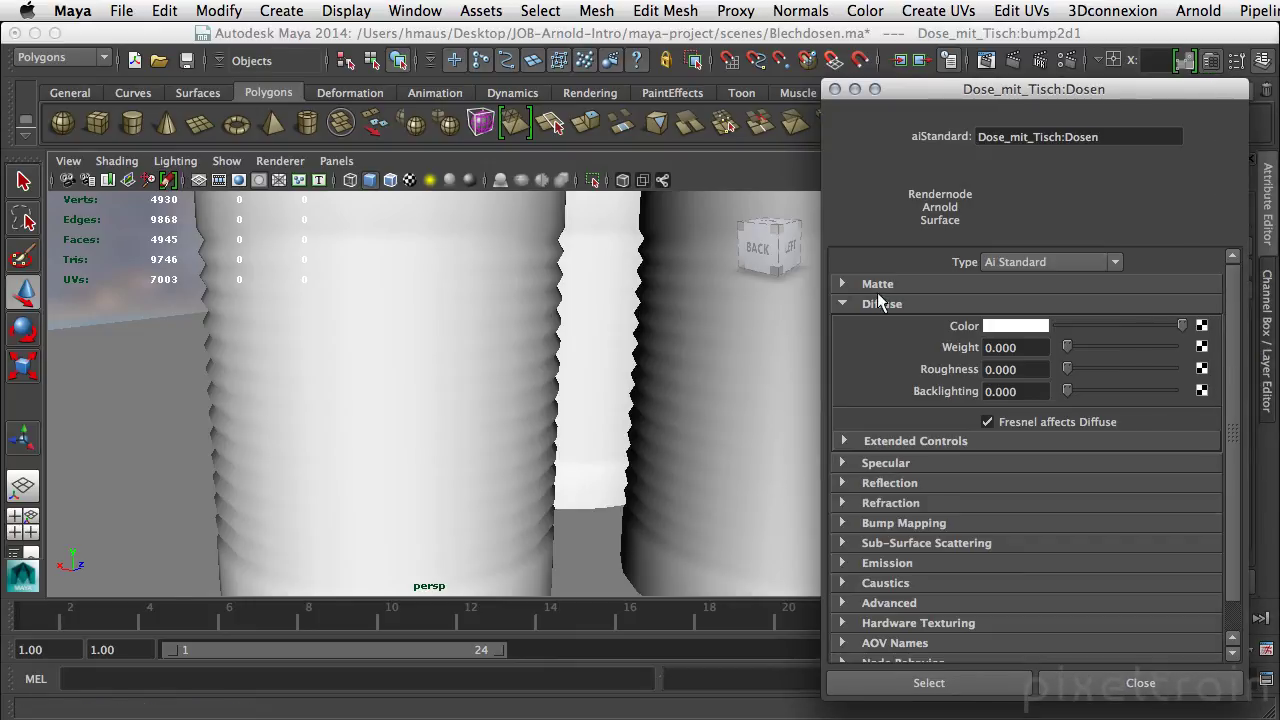
left_click(879, 303)
left_click(925, 404)
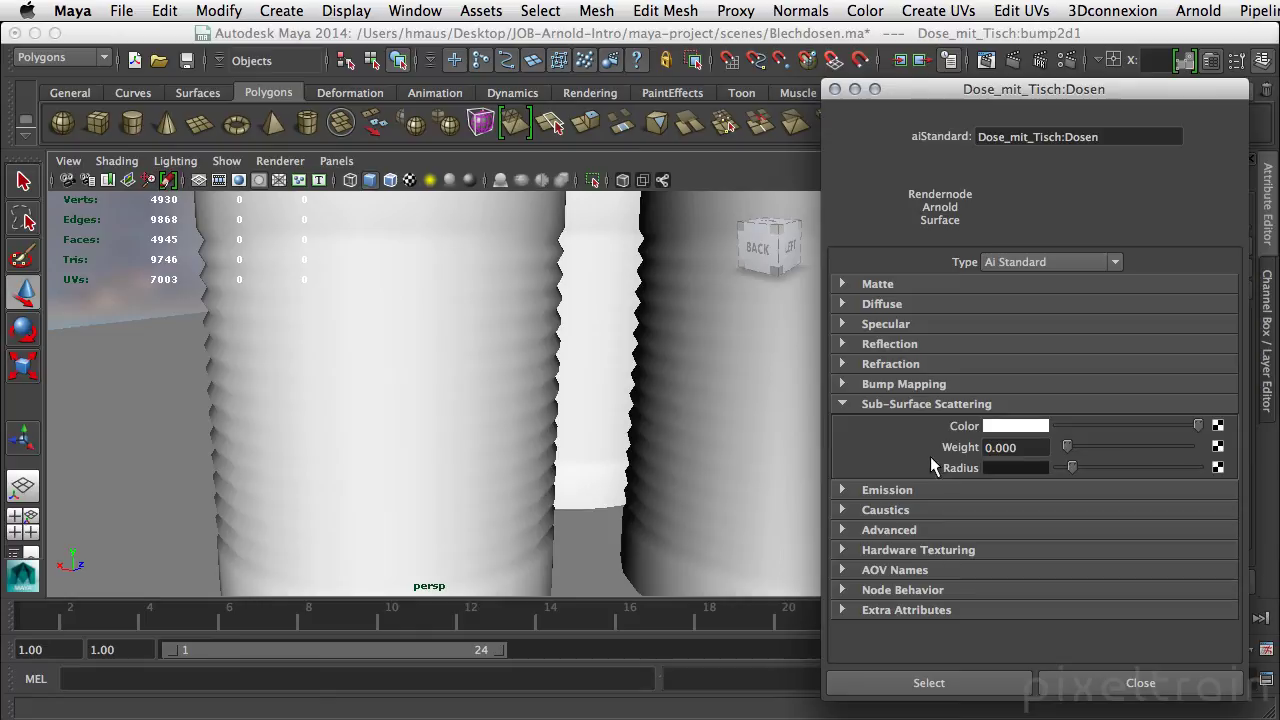
left_click(844, 403)
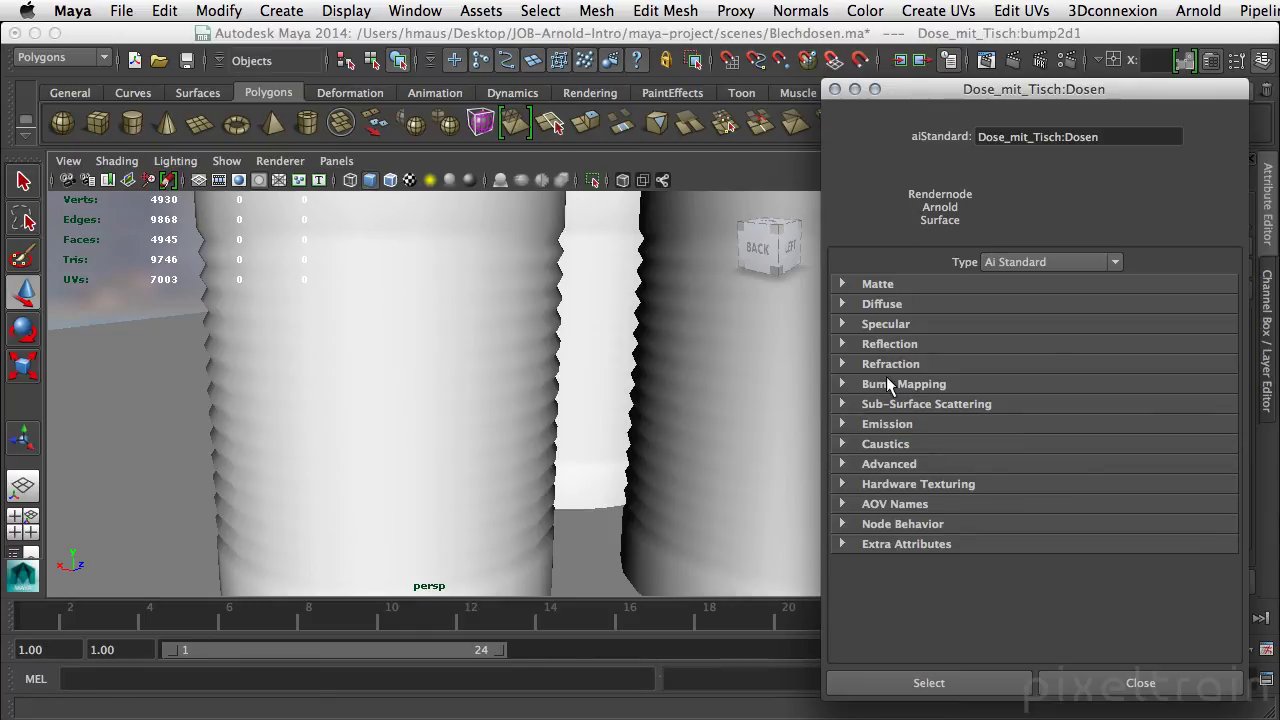